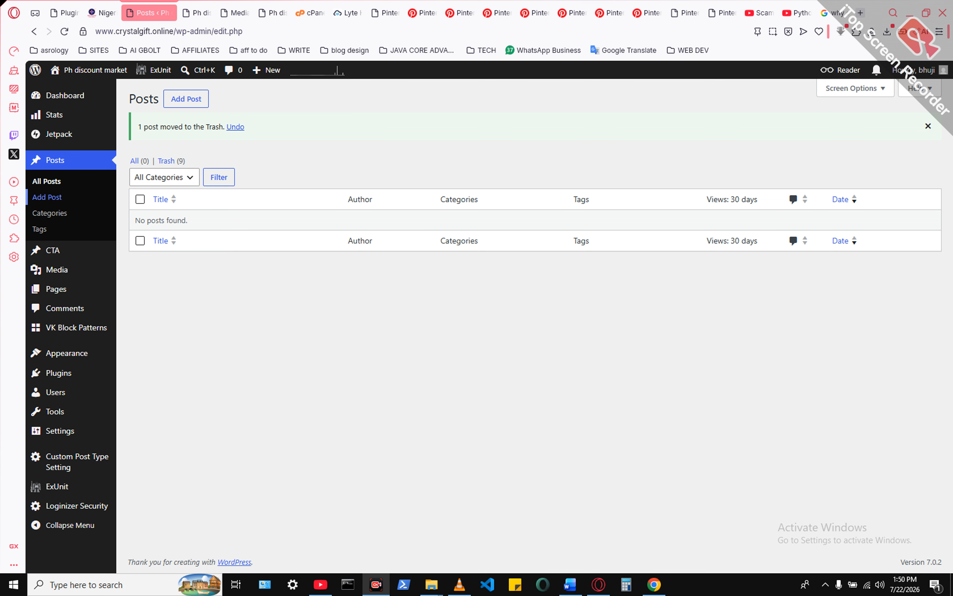
- Start a new post from the Posts list and open another new-post editor in a separate browser tab
mouse_move(268, 69)
click(47, 197)
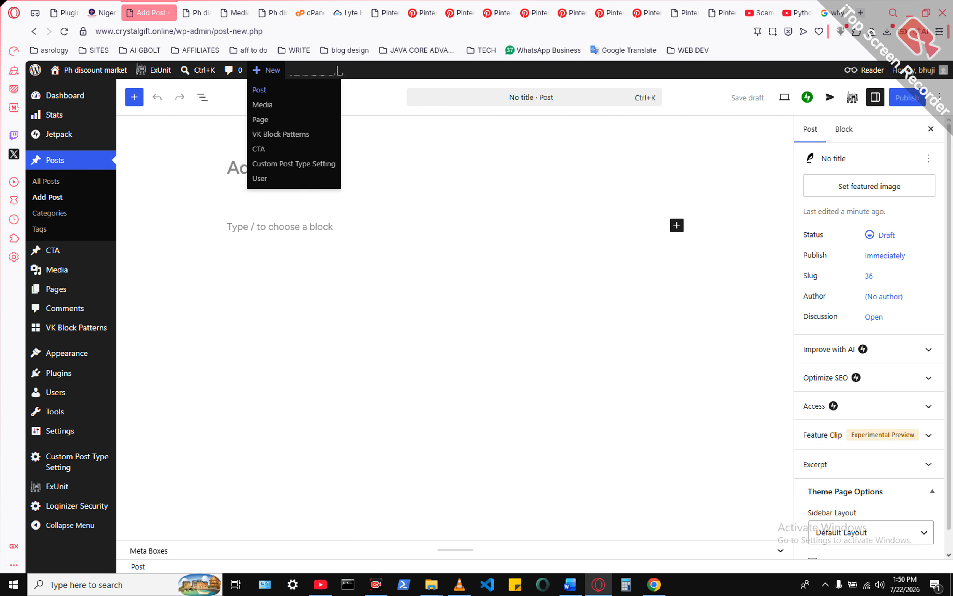
right_click(255, 89)
click(276, 101)
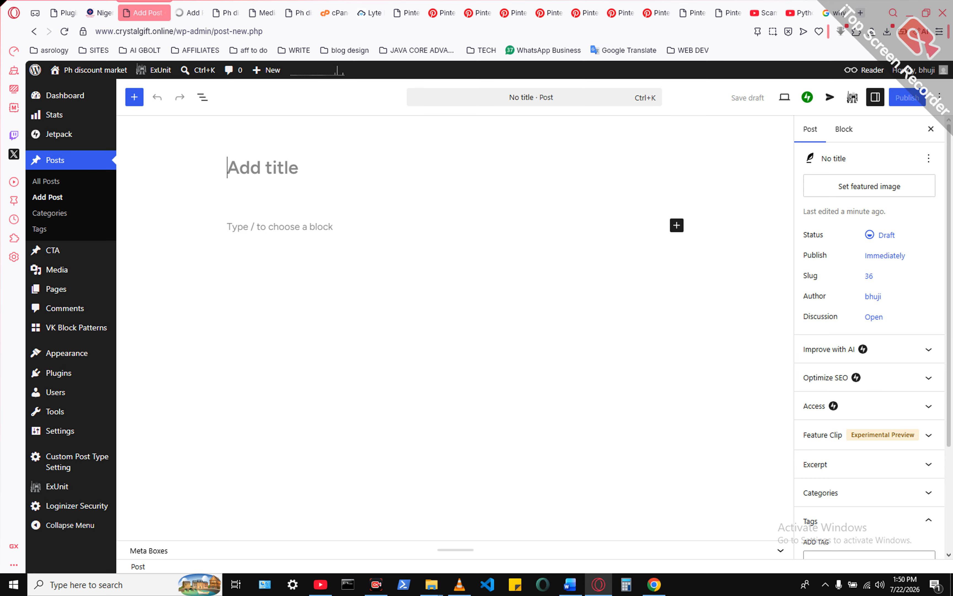
- Title the new post "Level" with a capital L and start an empty paragraph below the title
text(level)
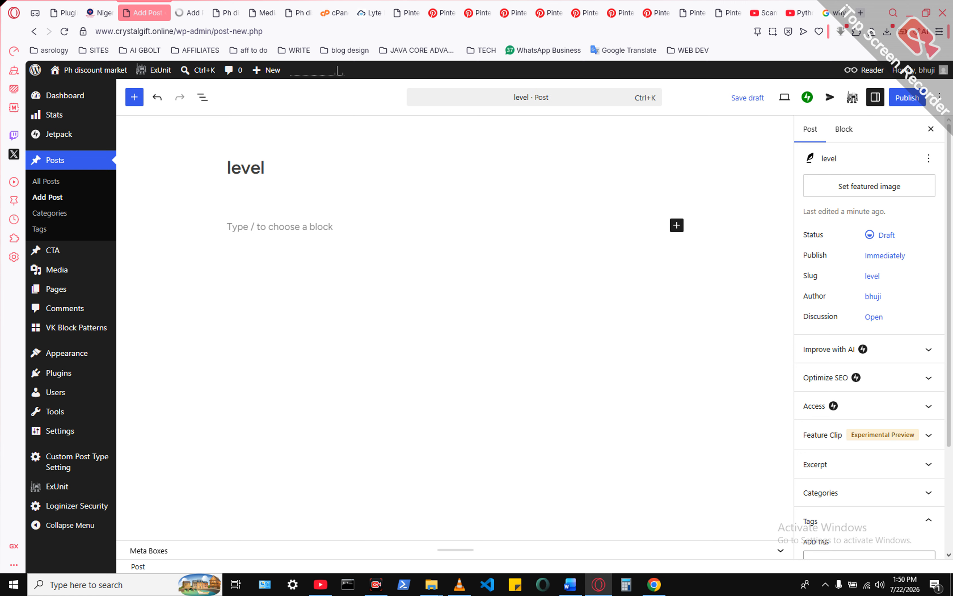
key(Left)
key(Left)
key(Left)
key(Left)
key(BackSpace)
text(L)
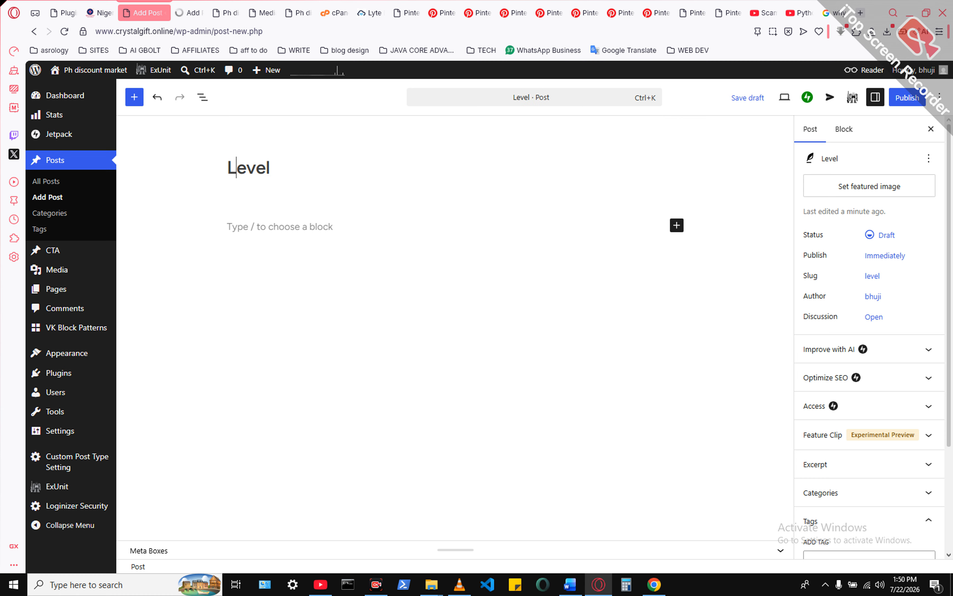
key(Return)
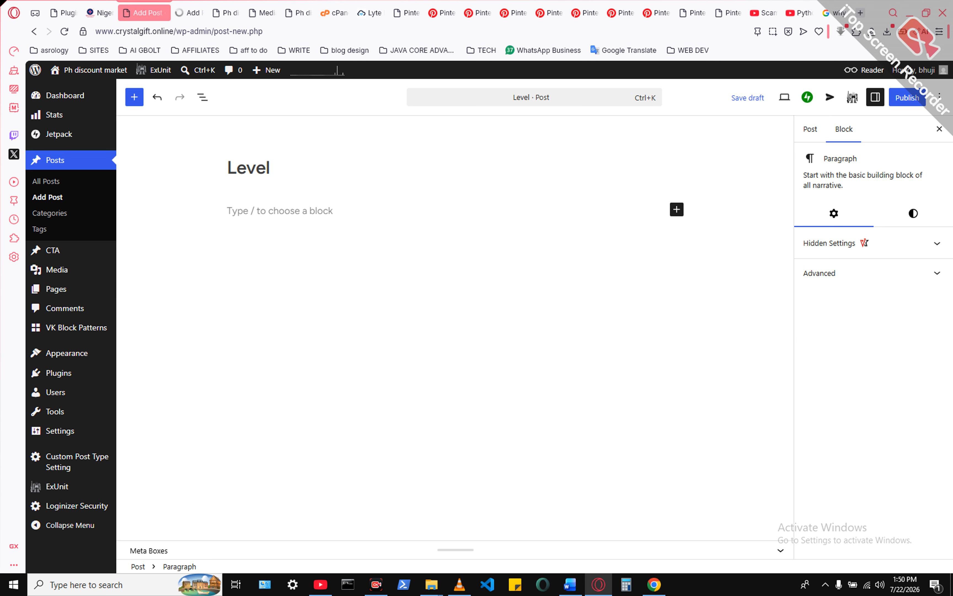
- Copy the selected text from the Word document "WORDPRESS use this edited" into the post body and display the post-level settings
click(570, 585)
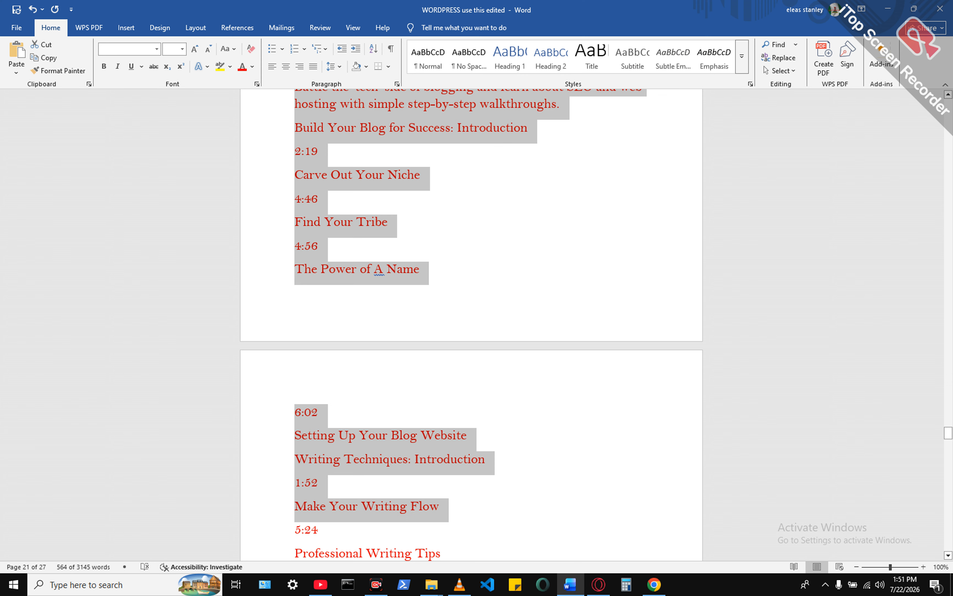
right_click(392, 115)
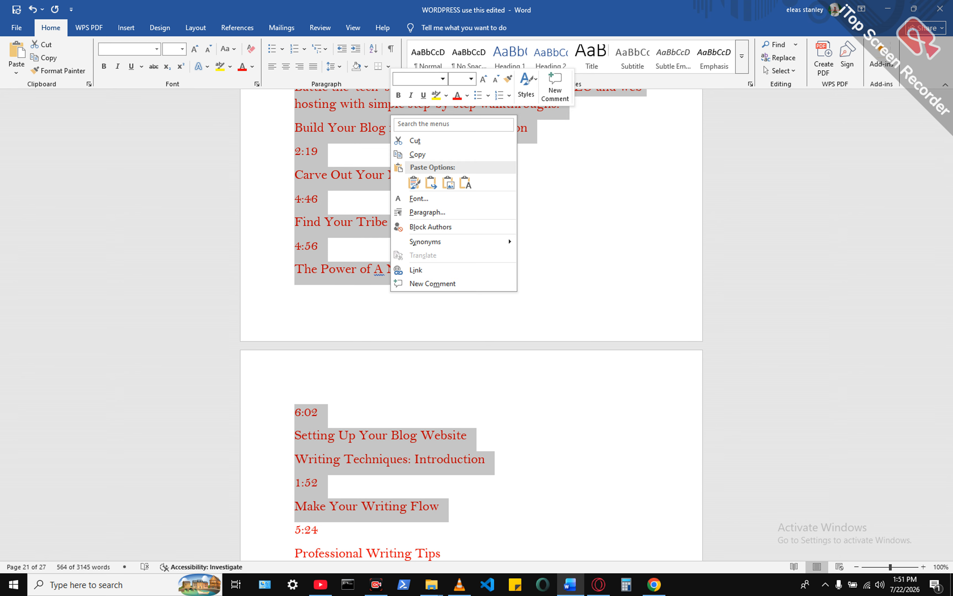
click(417, 155)
click(599, 585)
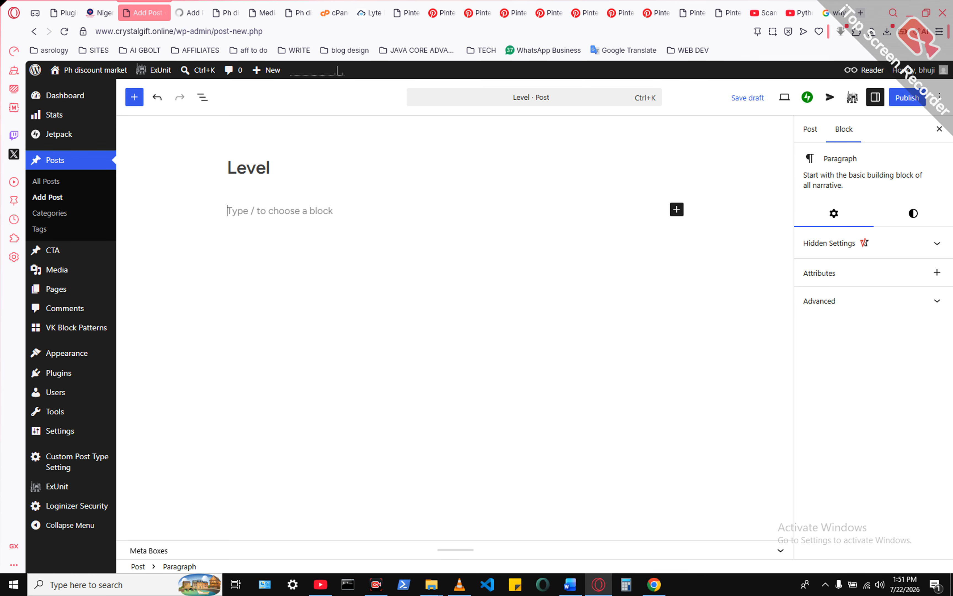
key(ctrl+v)
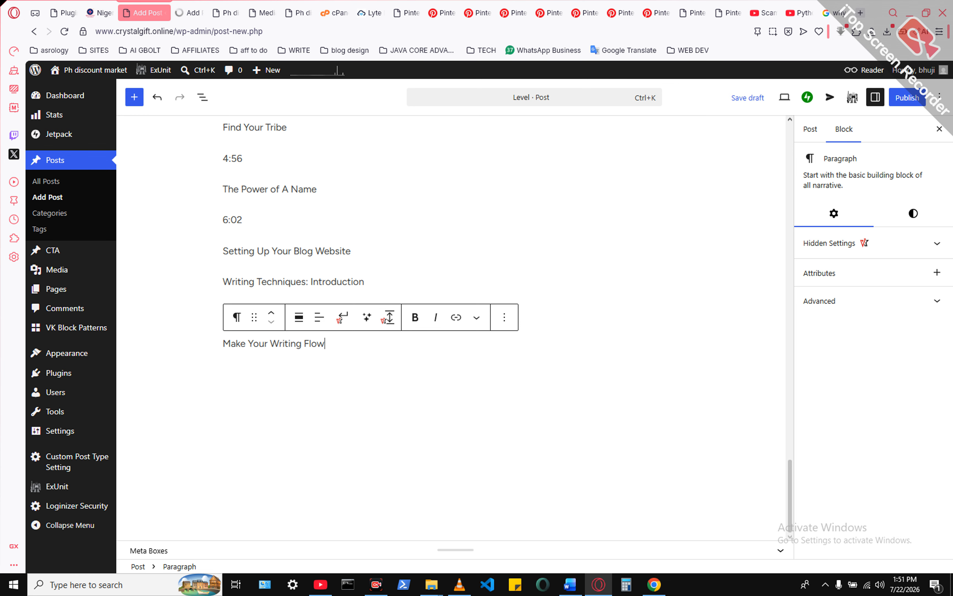
click(811, 130)
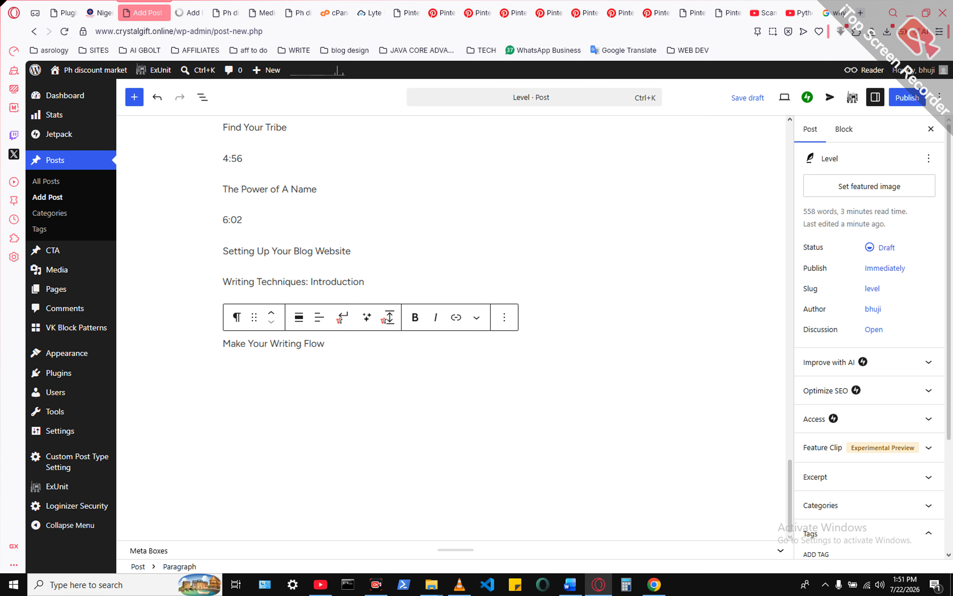
scroll(870, 335, down, 3)
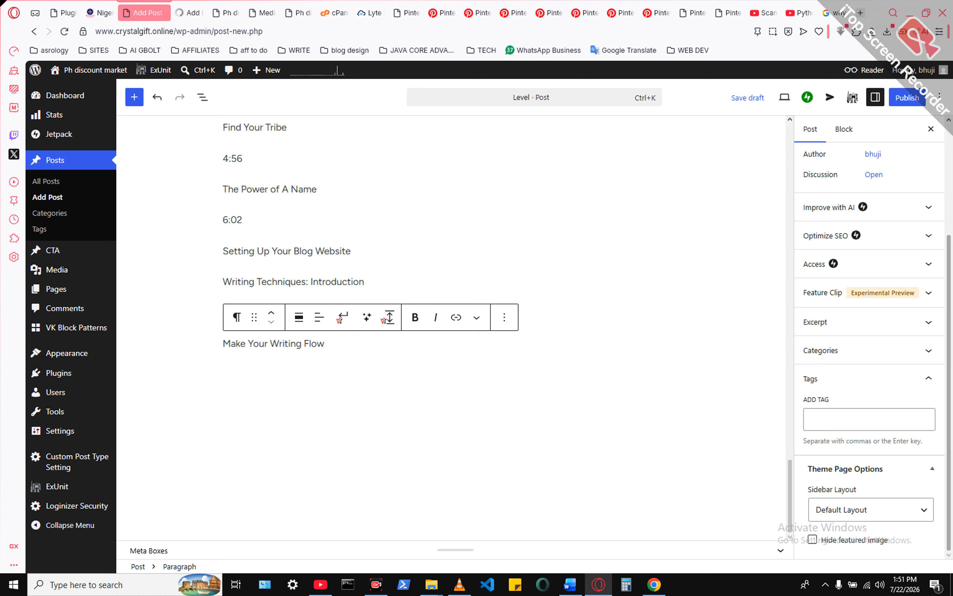
- Switch to the bhitmagazine.com Nigerian national development page and examine how its posts are grouped and labelled by category
click(102, 13)
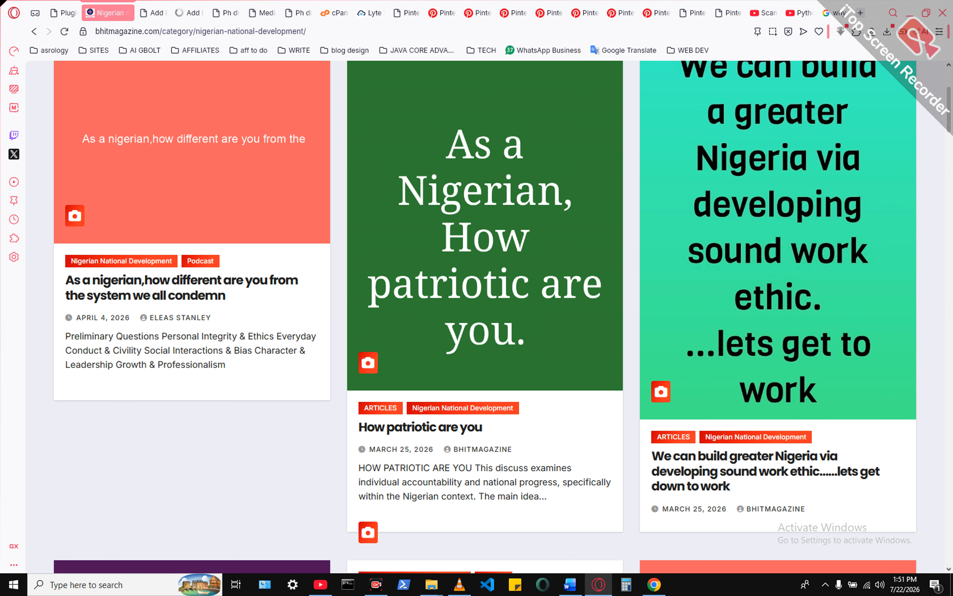
scroll(489, 315, up, 5)
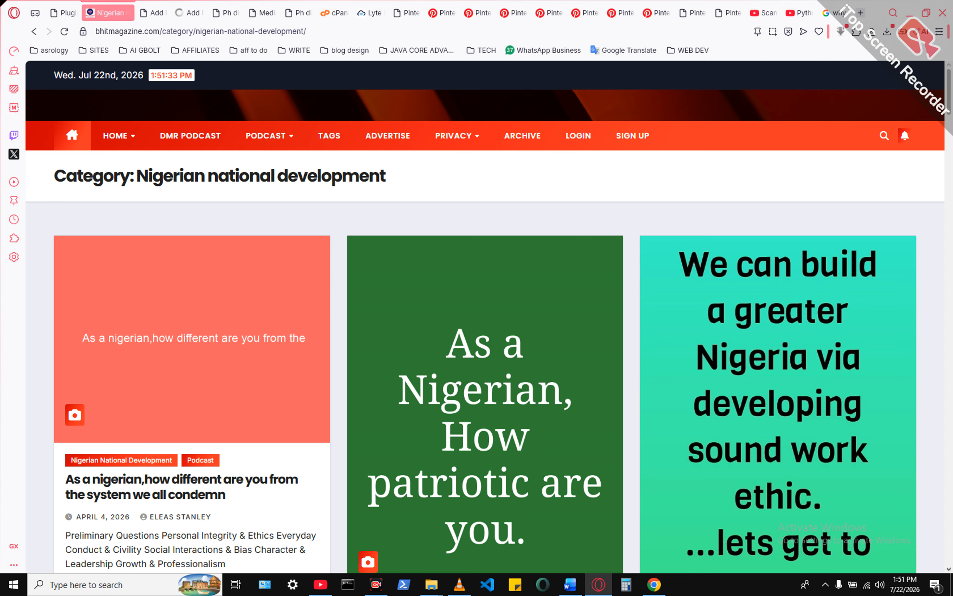
scroll(488, 315, down, 5)
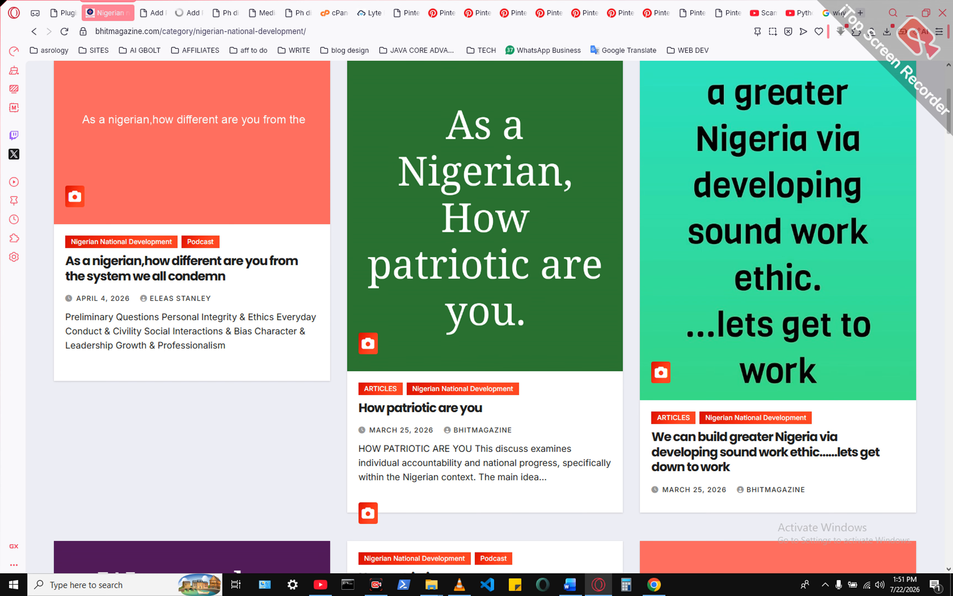
scroll(488, 316, down, 6)
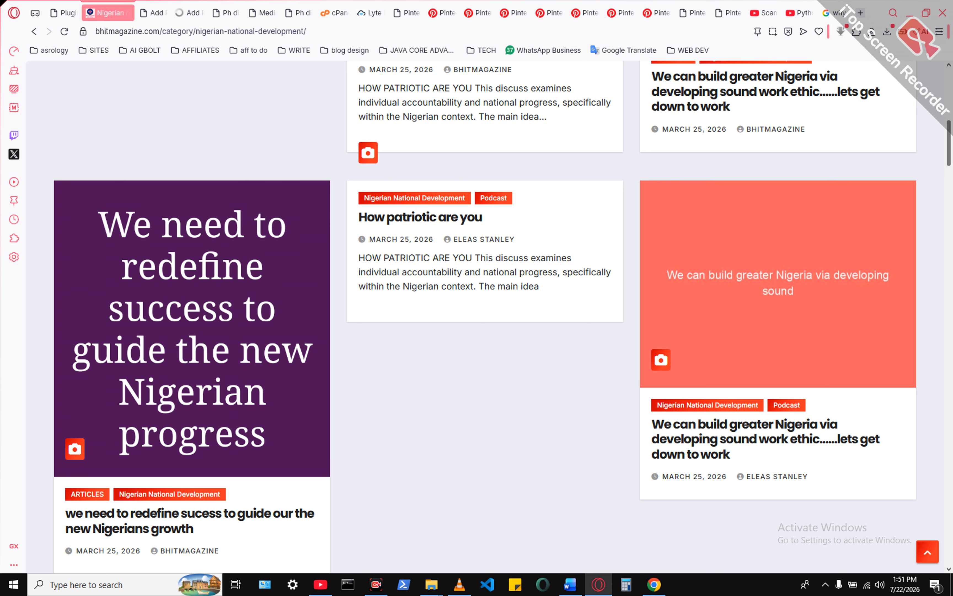
scroll(488, 315, down, 3)
scroll(489, 316, down, 6)
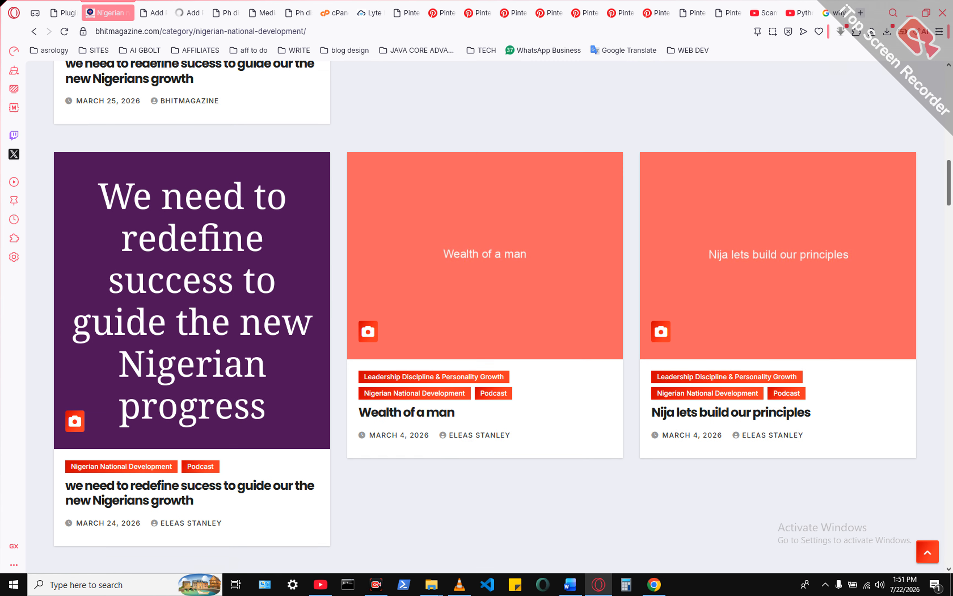
key(Home)
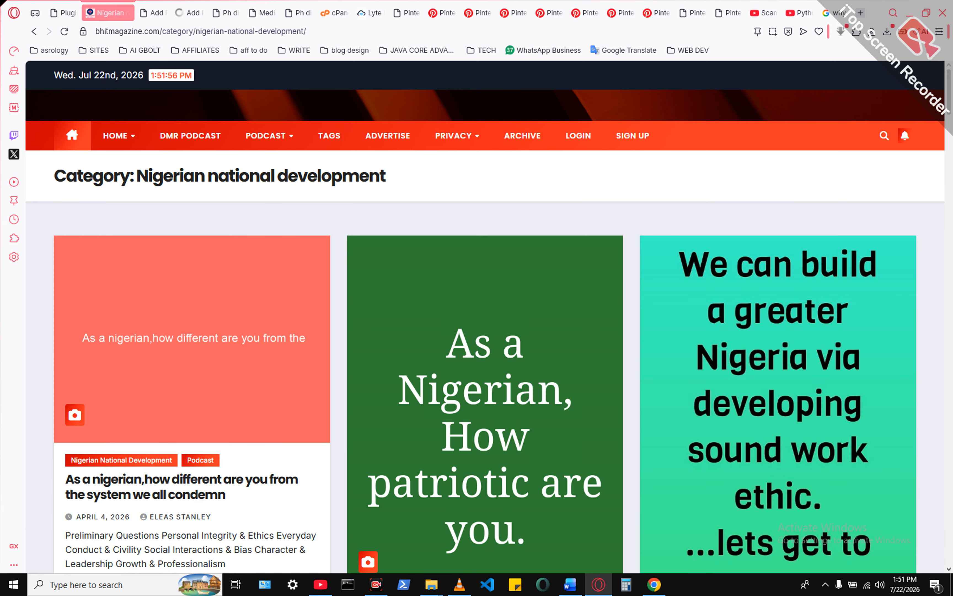
scroll(489, 316, down, 6)
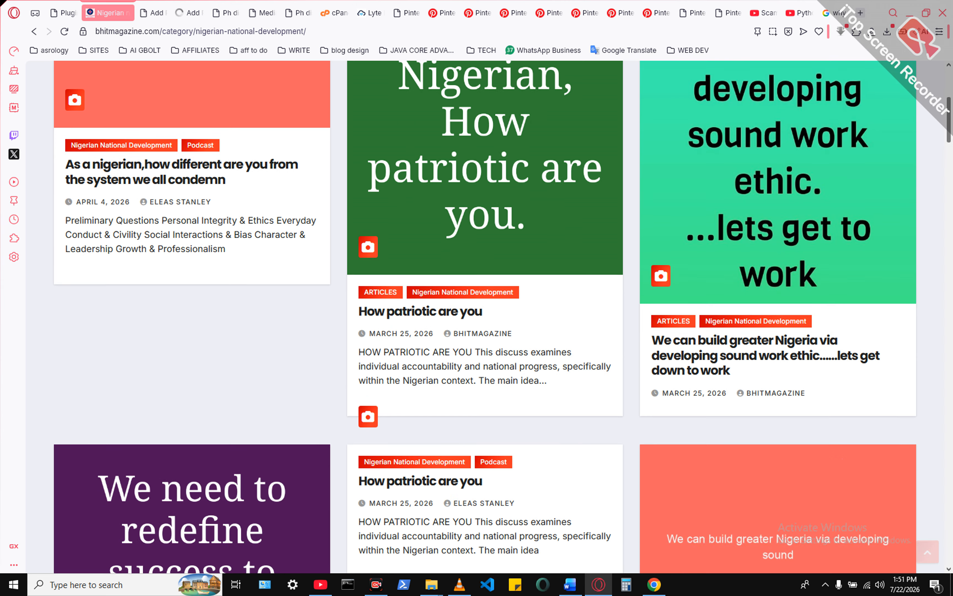
scroll(503, 316, down, 1)
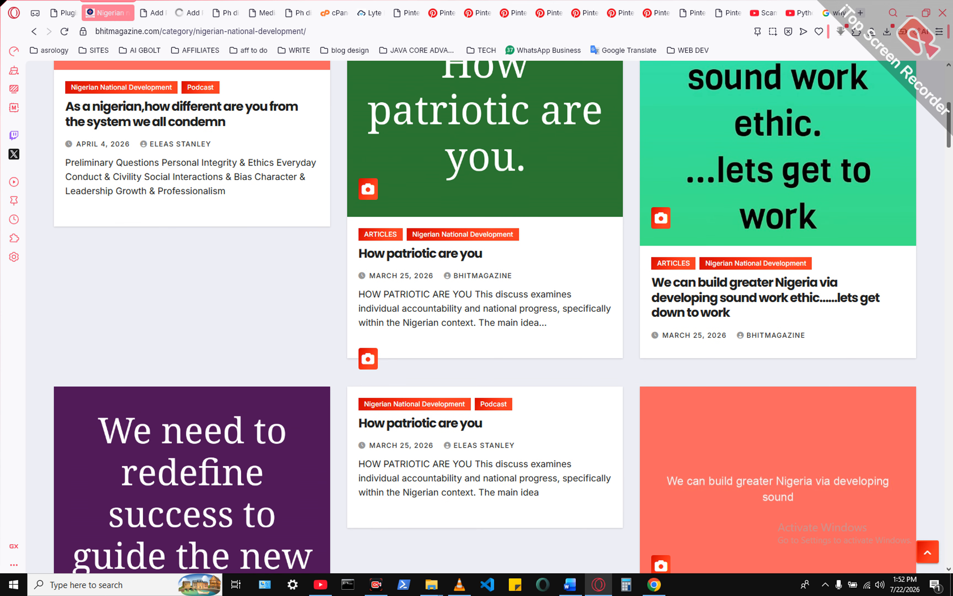
scroll(503, 317, down, 4)
scroll(503, 316, down, 8)
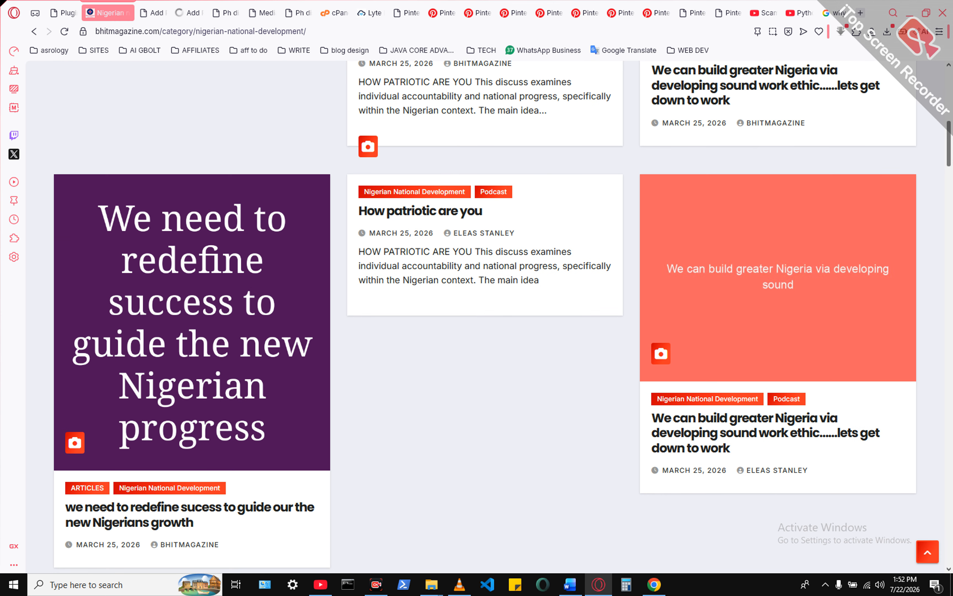
scroll(486, 315, down, 1)
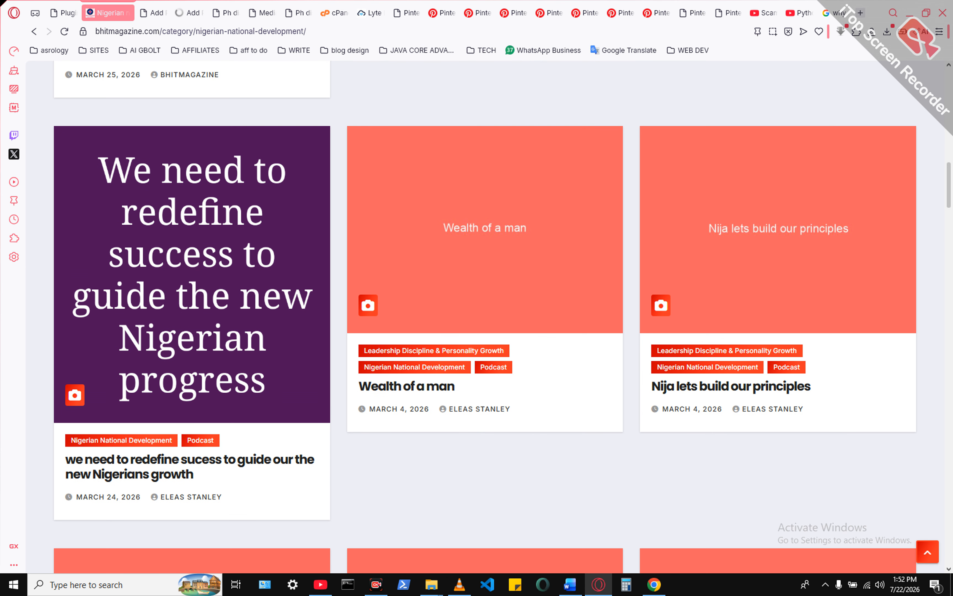
- Open the Leadership Discipline & Personality Growth category of the "Wealth of a man" post in a new tab and review its posts
right_click(441, 347)
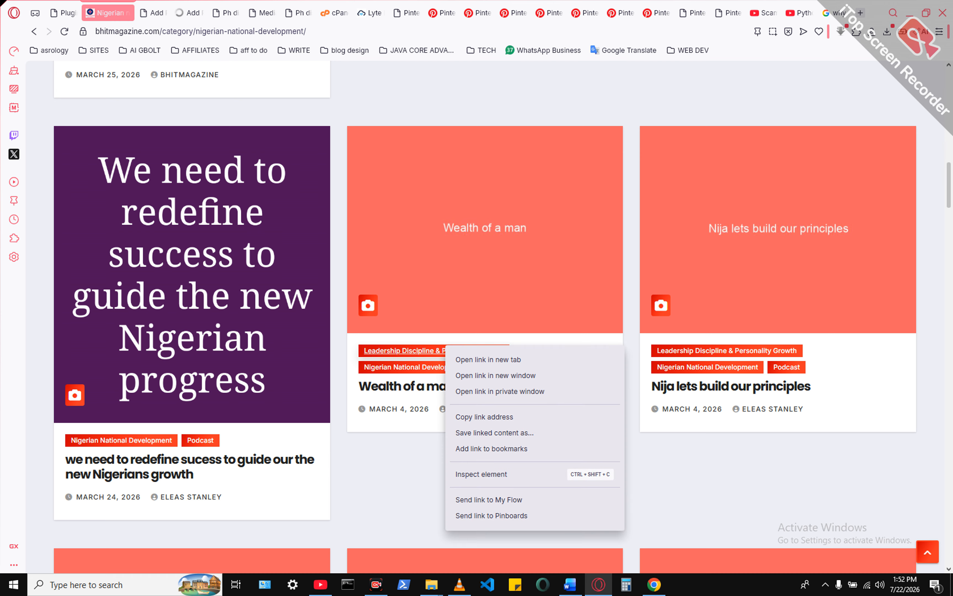
click(472, 359)
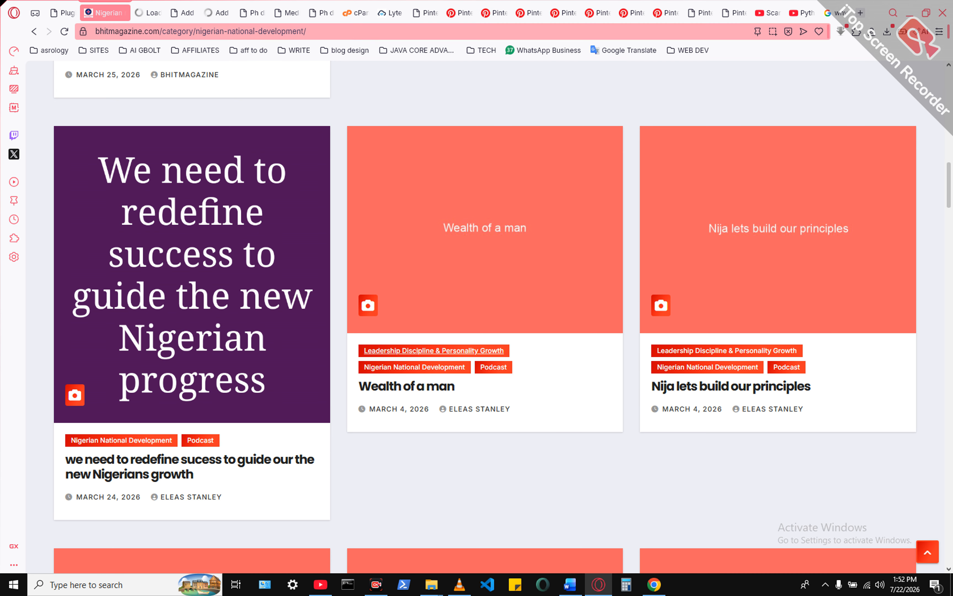
click(217, 13)
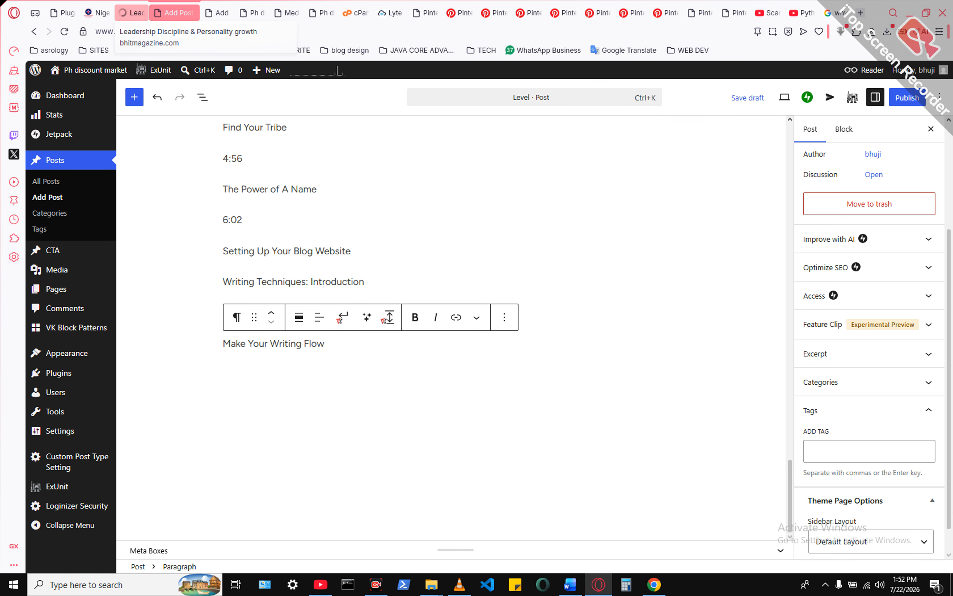
click(132, 13)
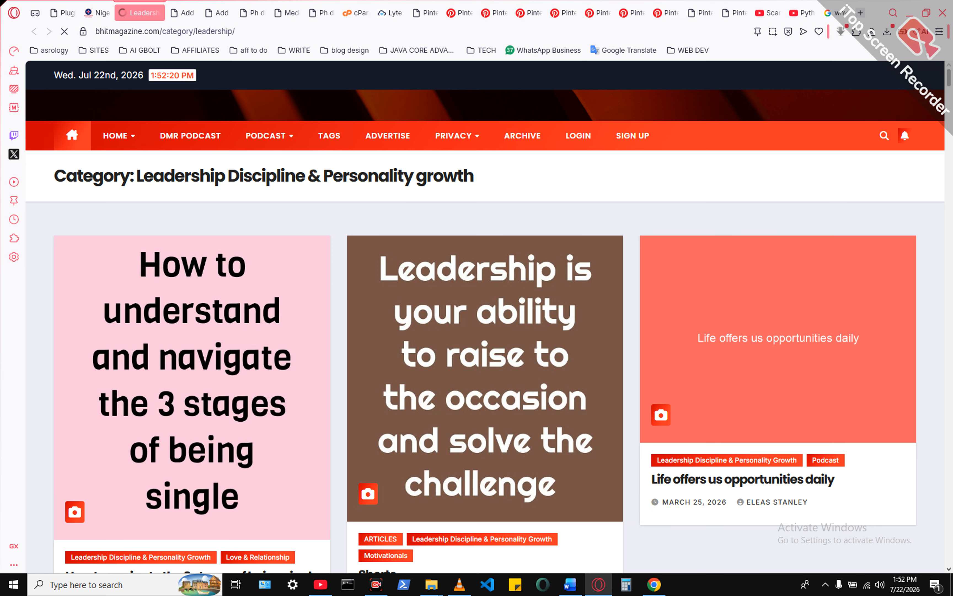
scroll(484, 316, down, 10)
scroll(485, 315, down, 15)
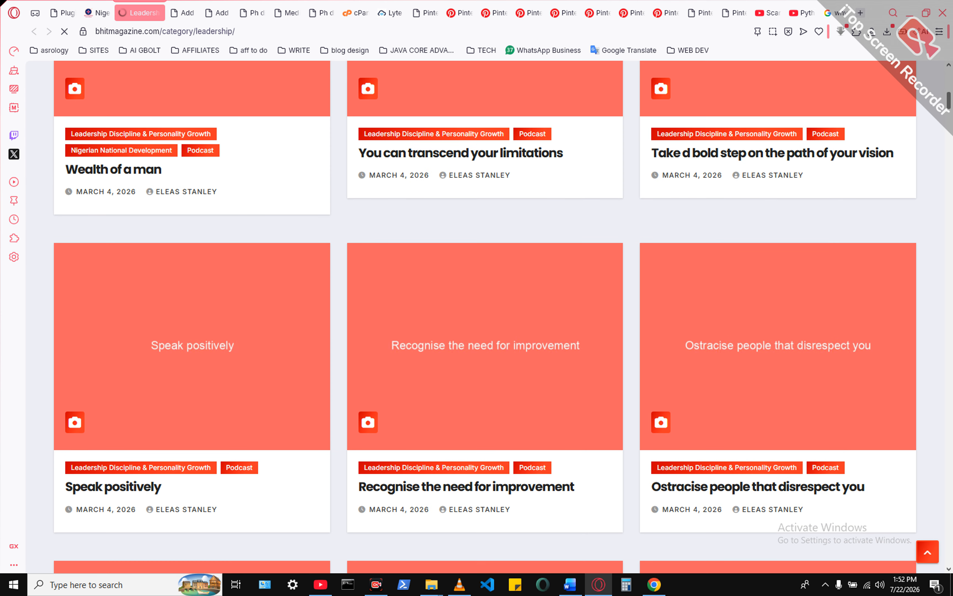
scroll(484, 315, down, 12)
scroll(485, 316, up, 20)
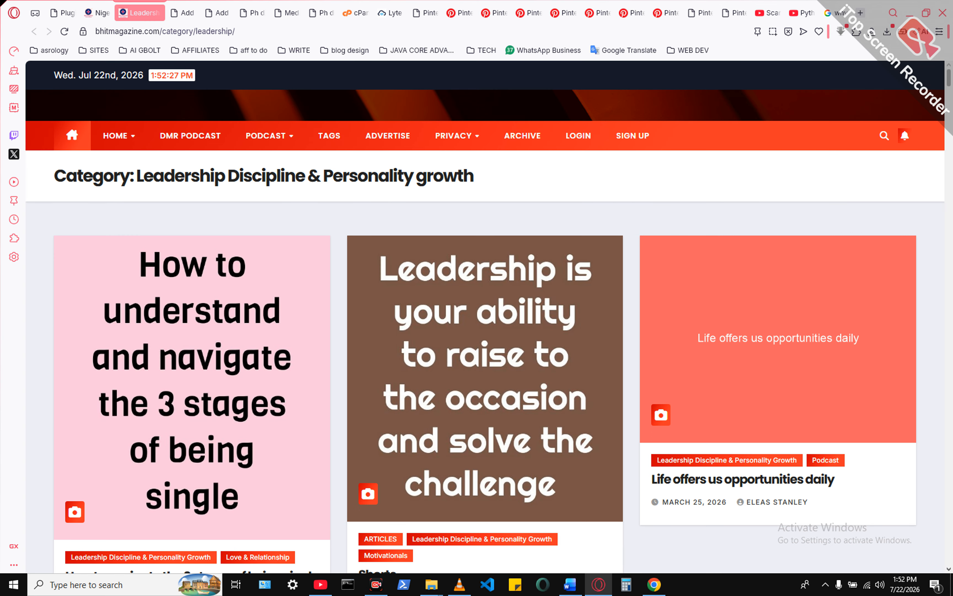
- Return to the "Level" post editor and add a new category named "bolt" to the post
click(182, 12)
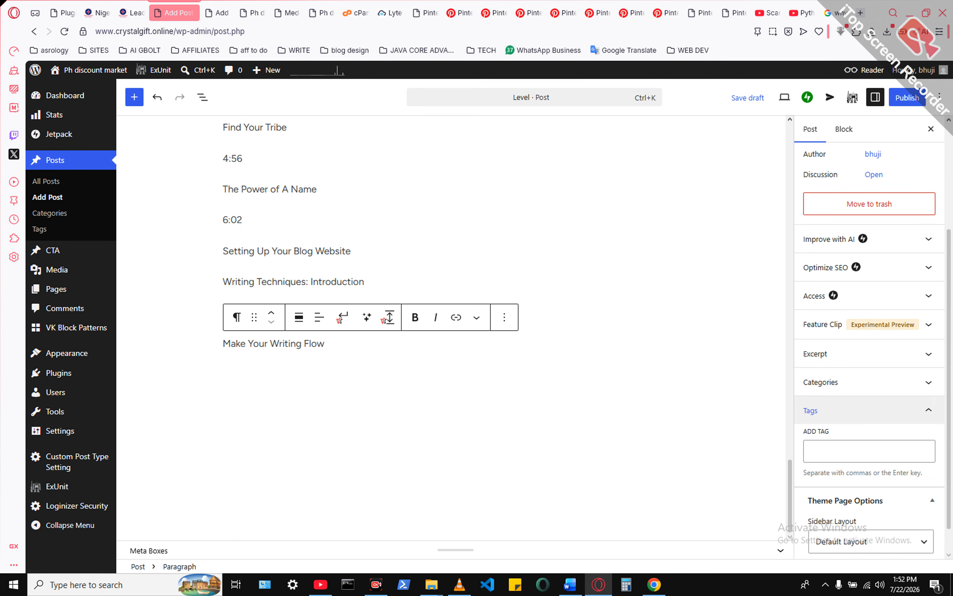
click(821, 382)
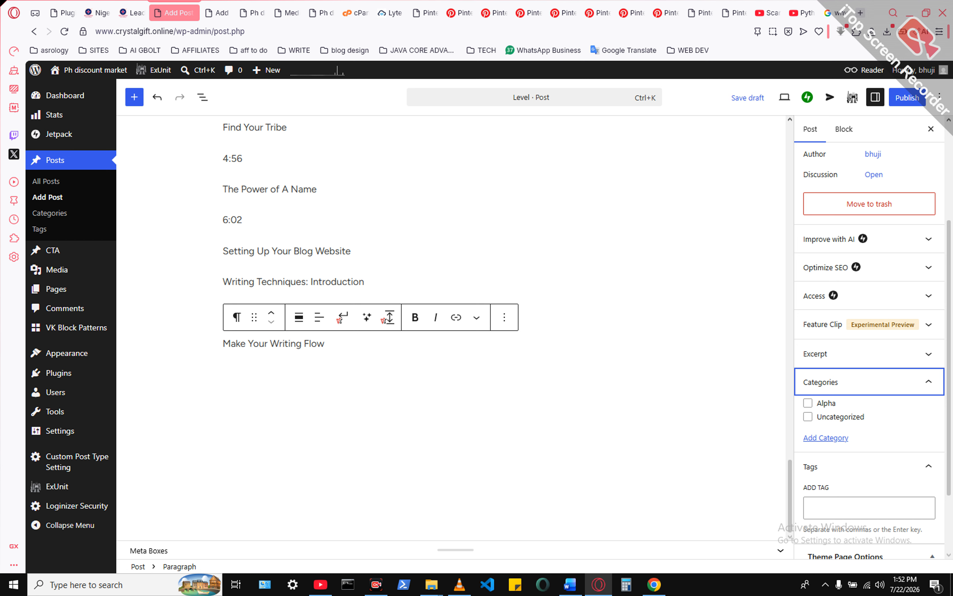
click(826, 438)
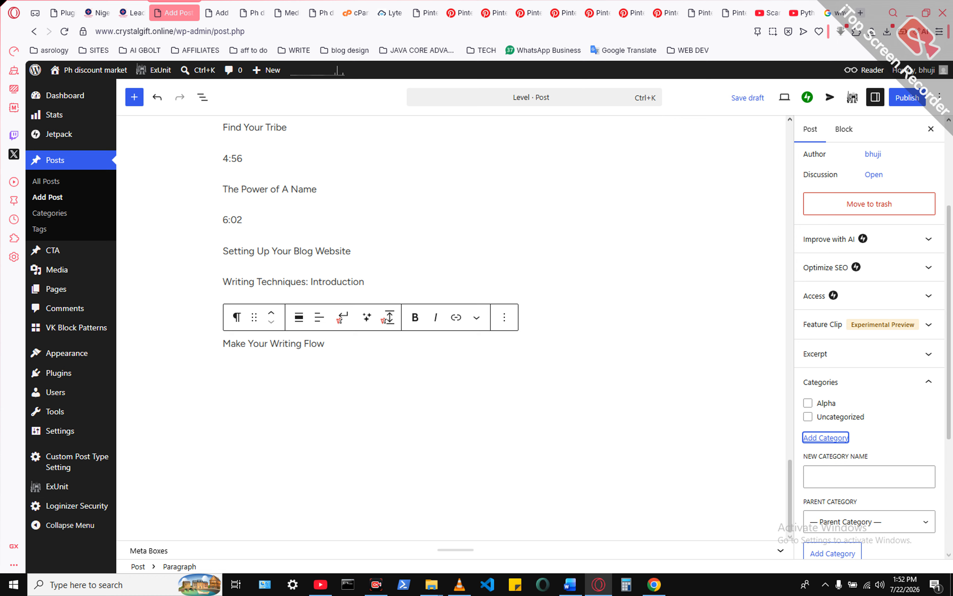
click(835, 477)
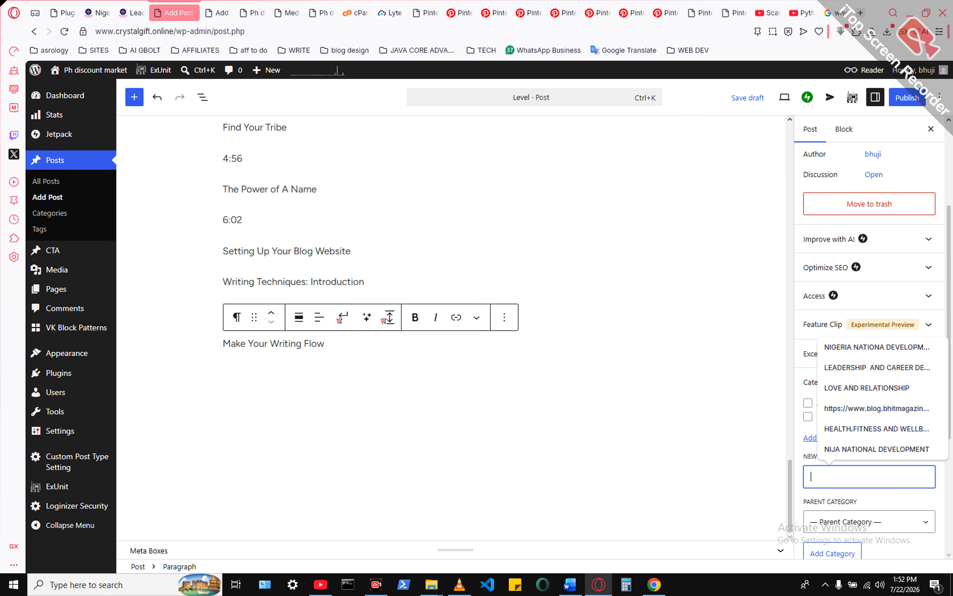
text(bolt)
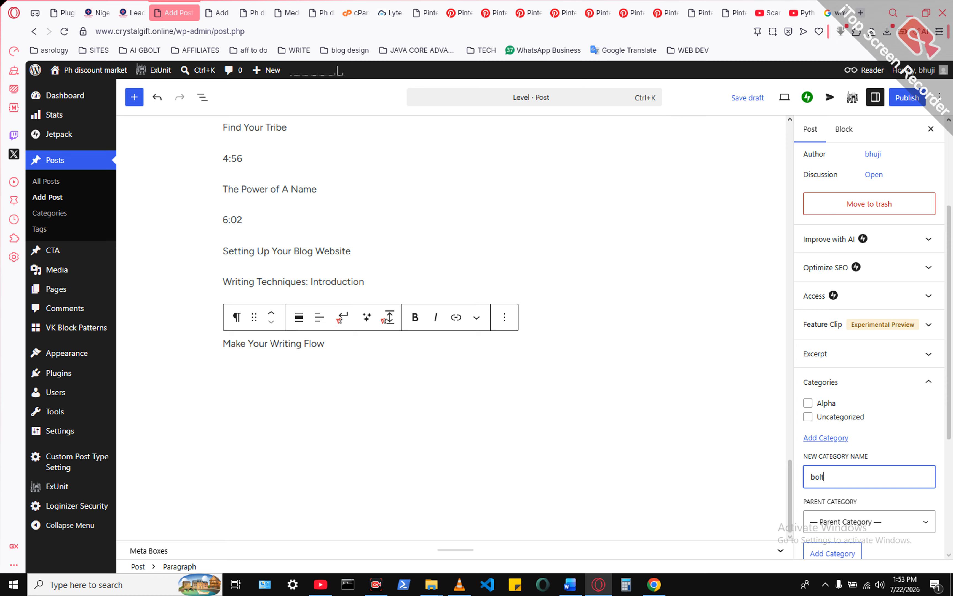
key(Return)
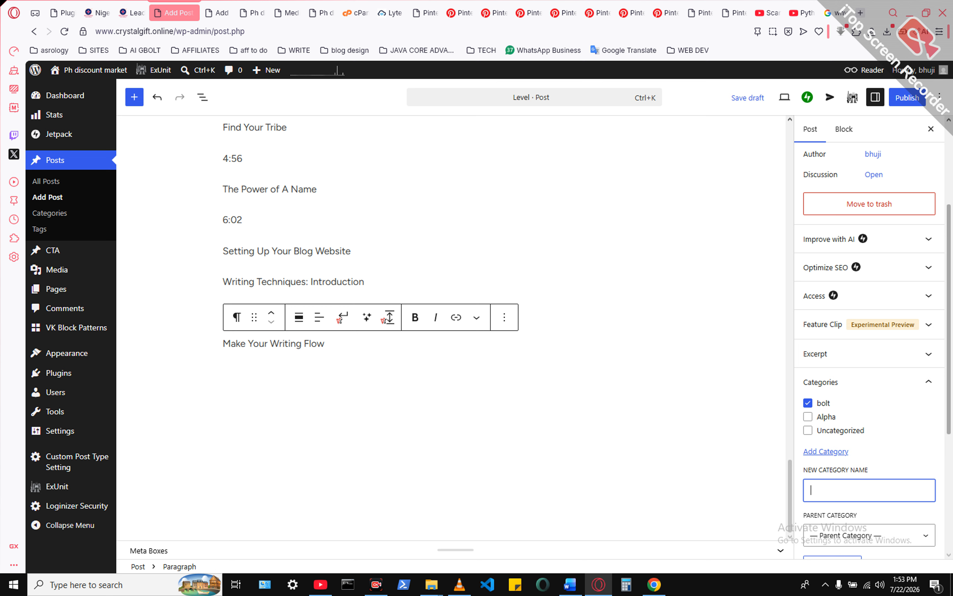
- Add the tag "nuts" to the "Level" post
scroll(870, 351, down, 5)
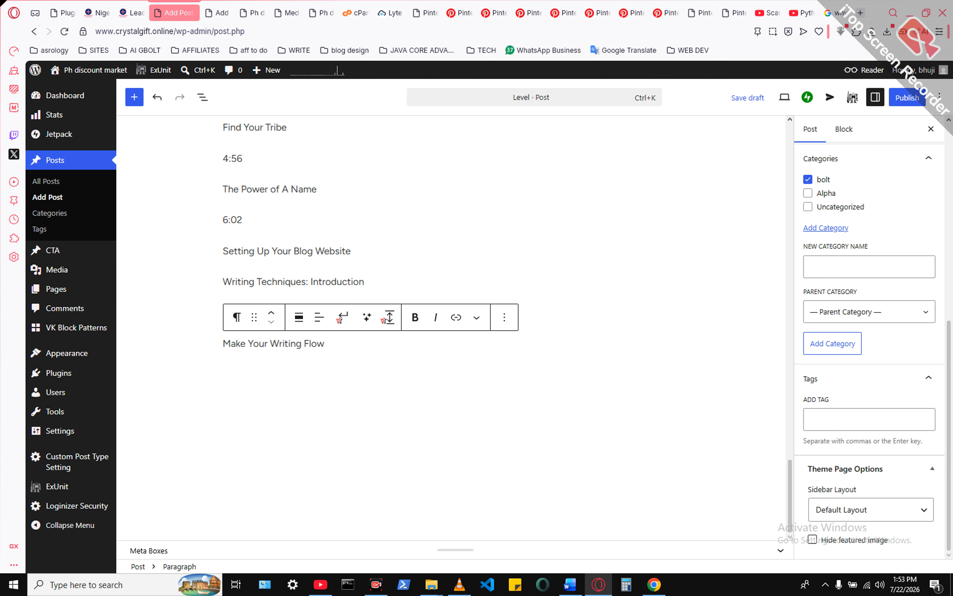
click(870, 419)
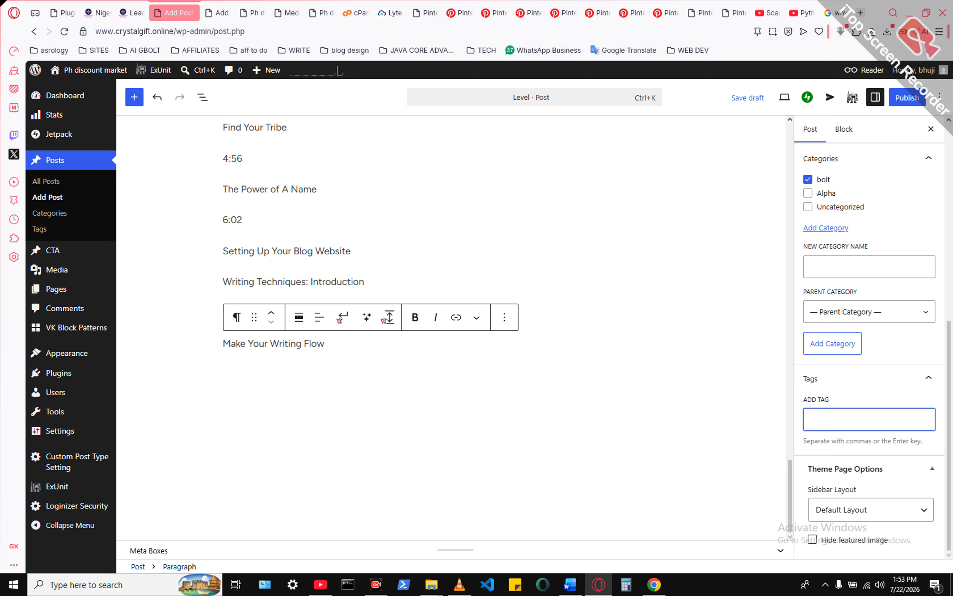
text(nuts)
key(Return)
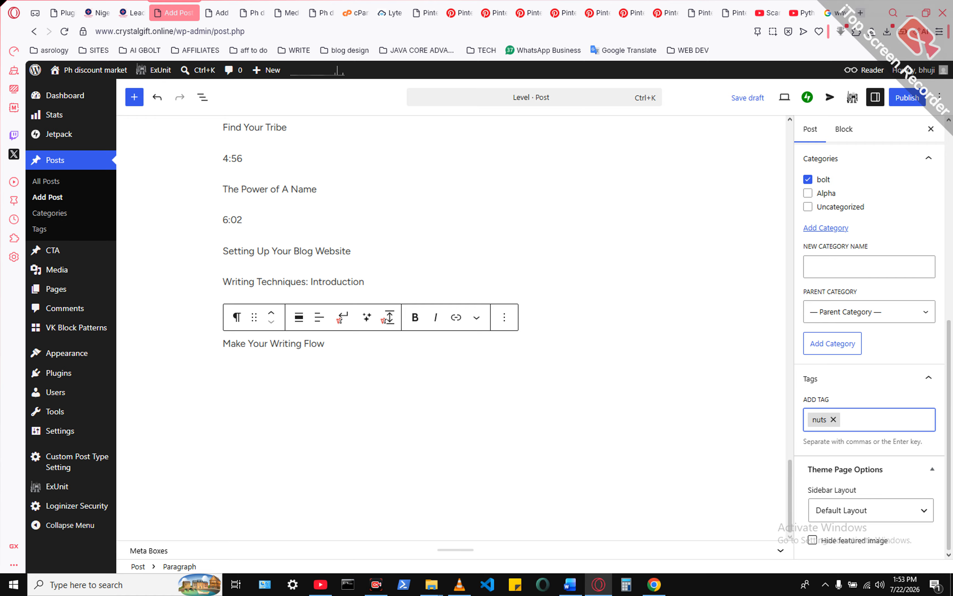
scroll(870, 315, up, 8)
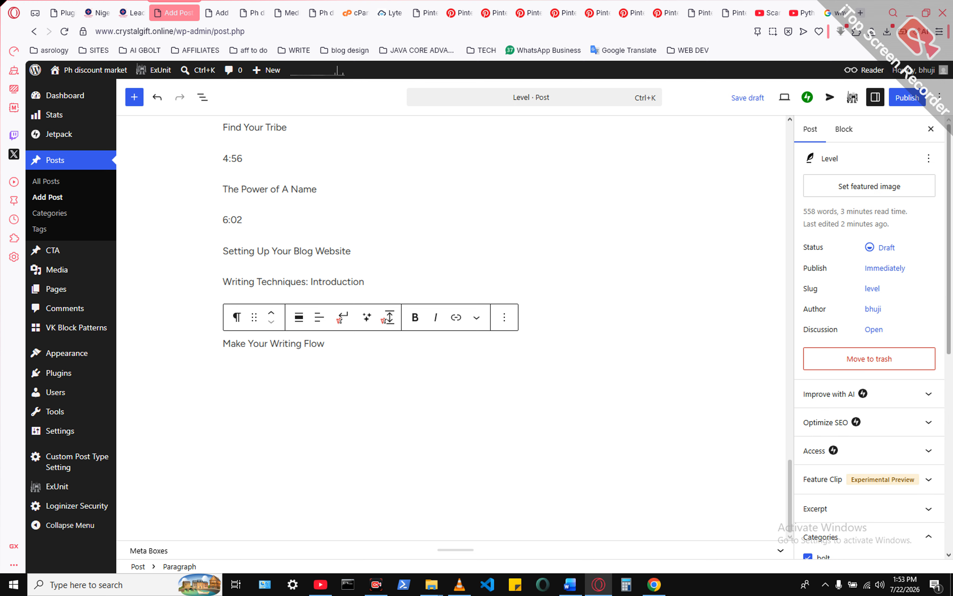
- Switch to the bhitmagazine.com Leadership Discipline & Personality growth category page and examine the images and category labels on its posts
click(135, 12)
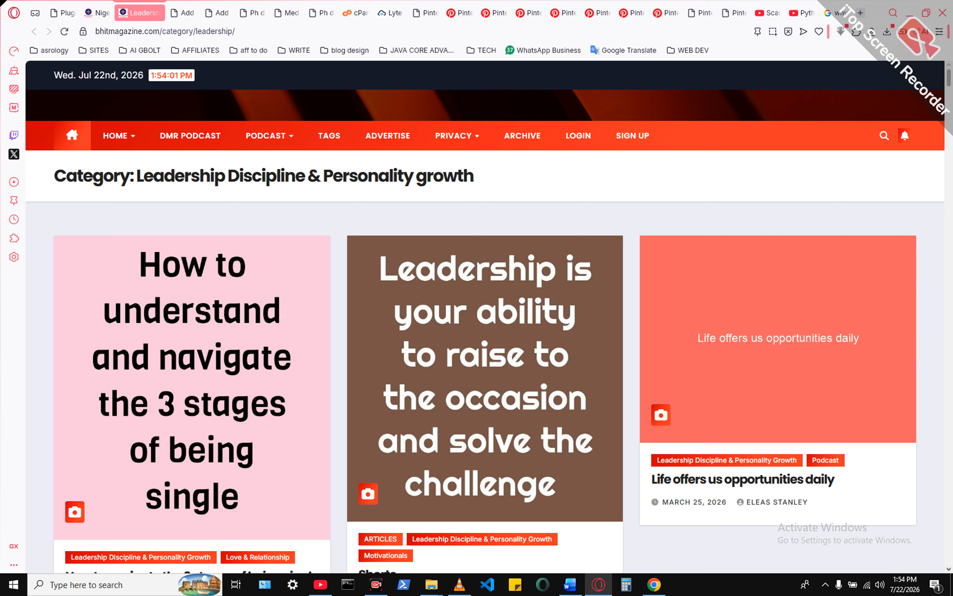
scroll(489, 315, down, 3)
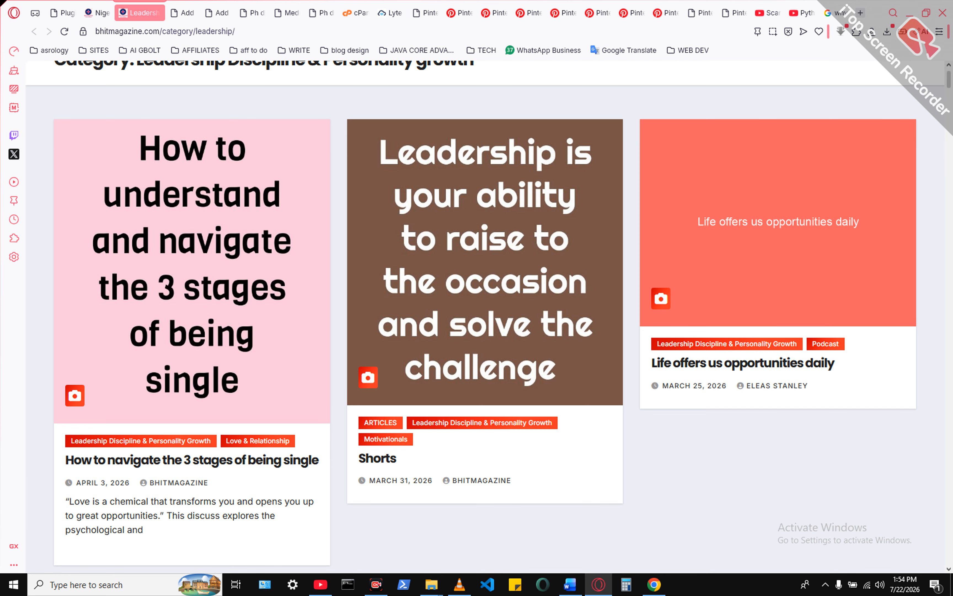
scroll(485, 316, down, 1)
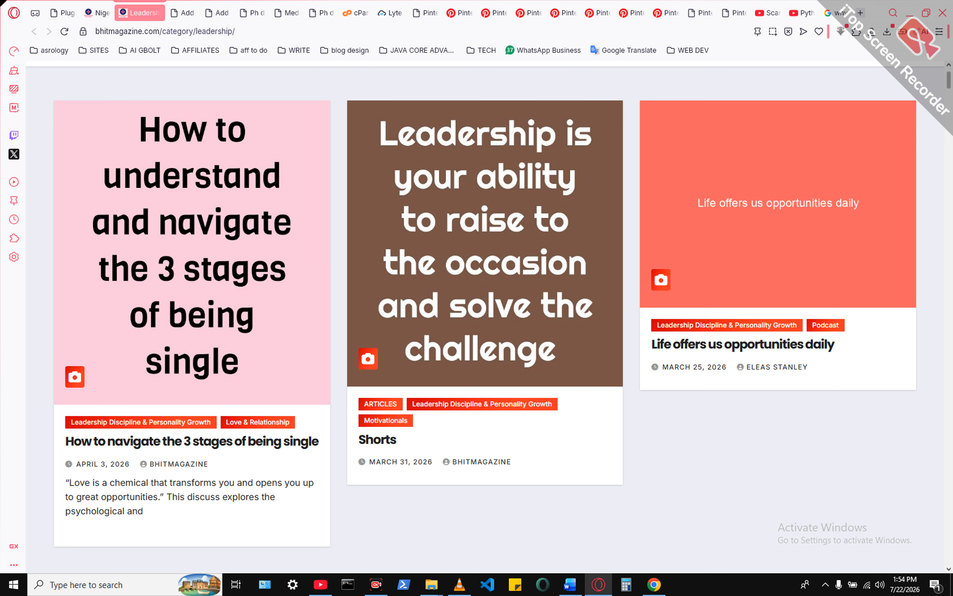
scroll(484, 315, down, 10)
scroll(485, 315, down, 20)
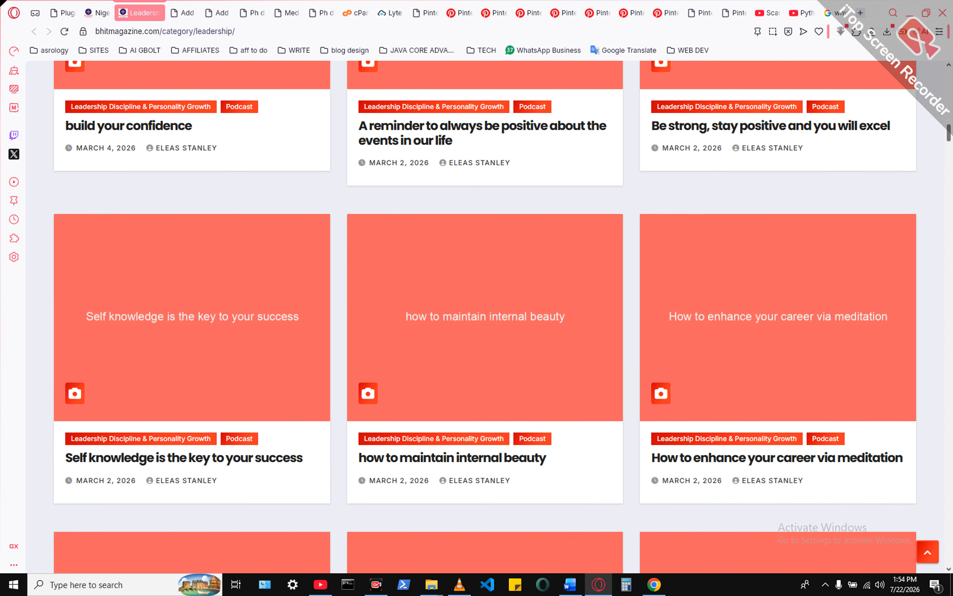
drag(949, 133, 949, 78)
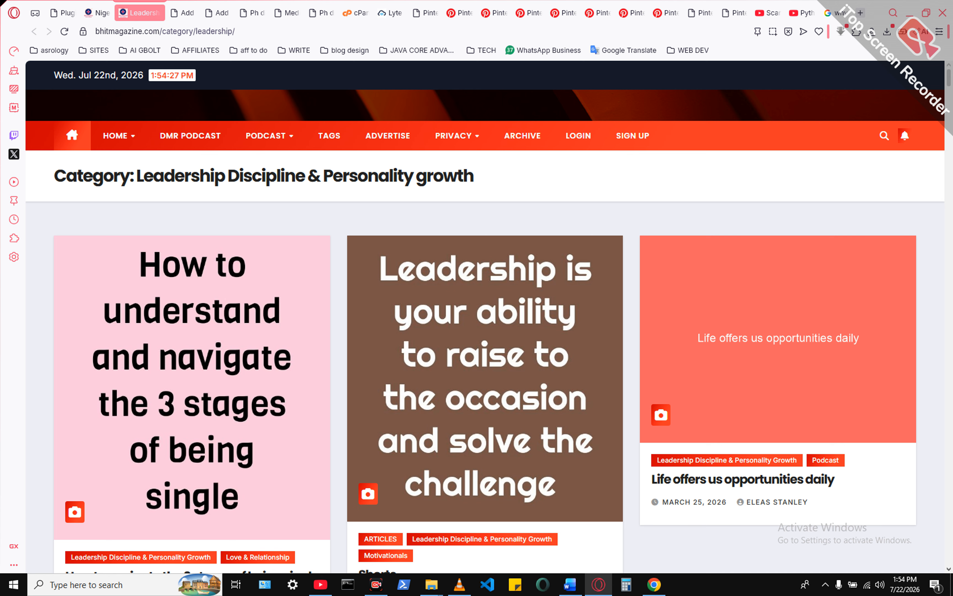
- Return to the "Level" post editor, upload 2ec324ba1b2b40f998c550c8169a18ec.jpg from the piks folder and set it as the featured image
key(ctrl+Tab)
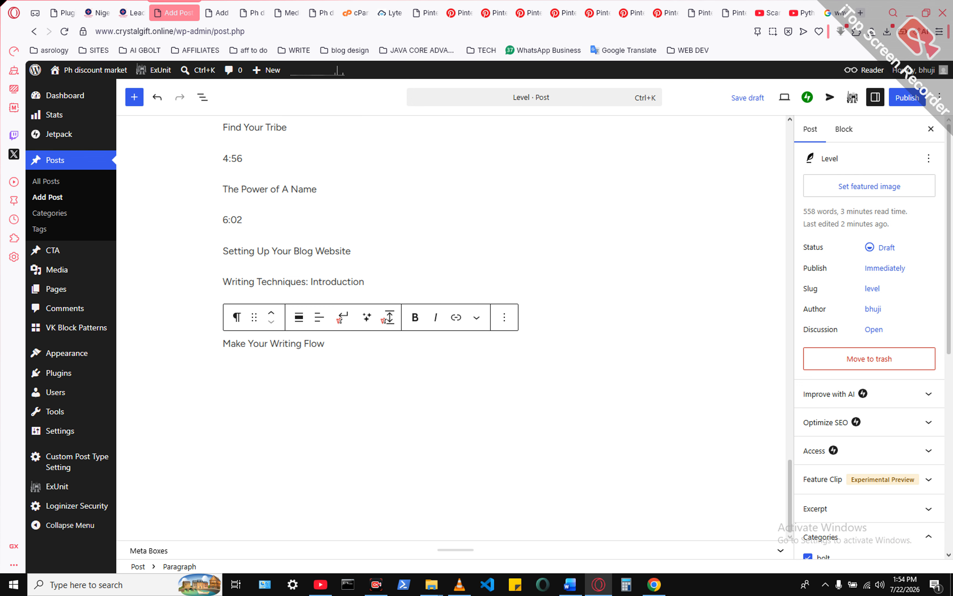
click(870, 186)
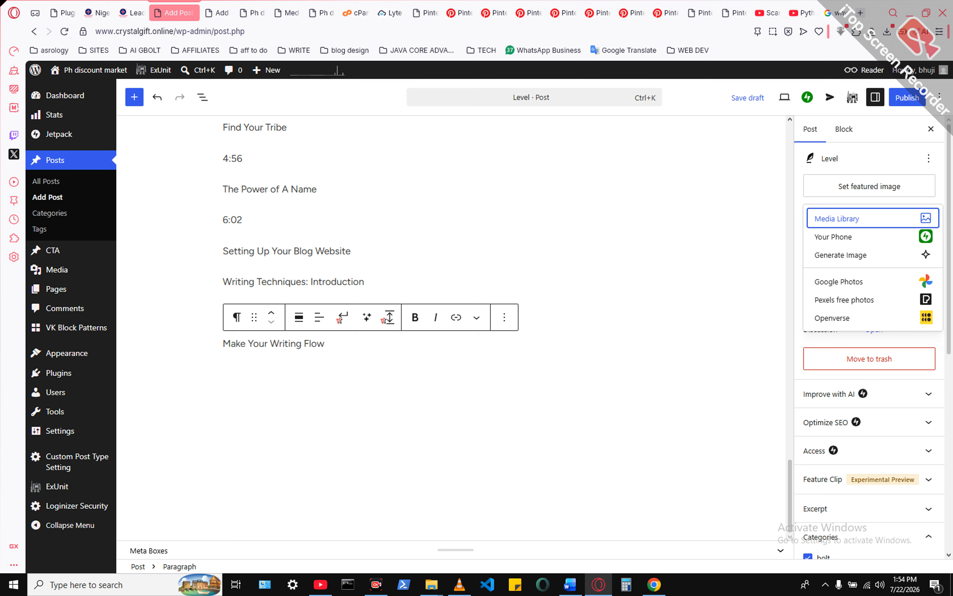
click(837, 219)
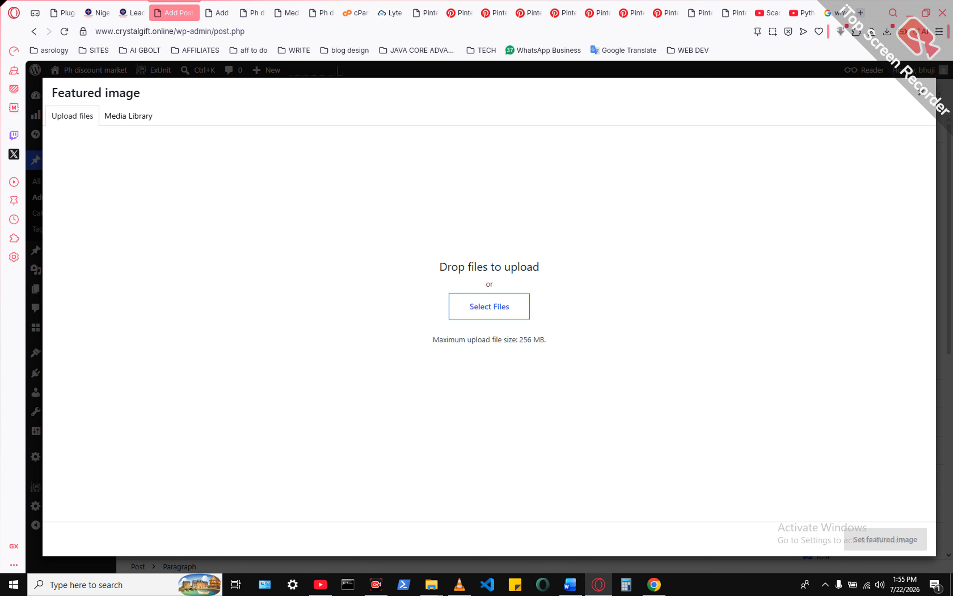
click(129, 116)
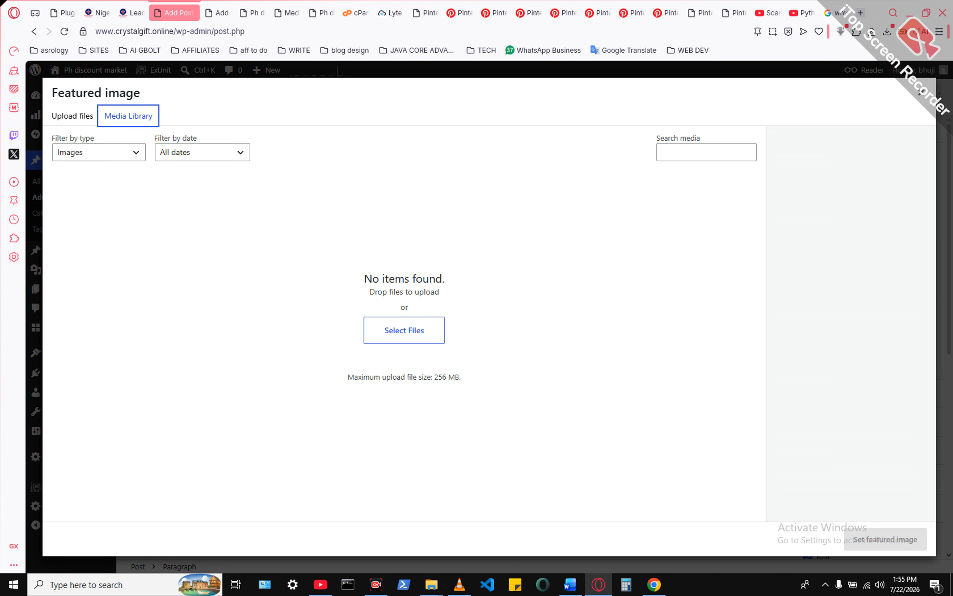
click(72, 116)
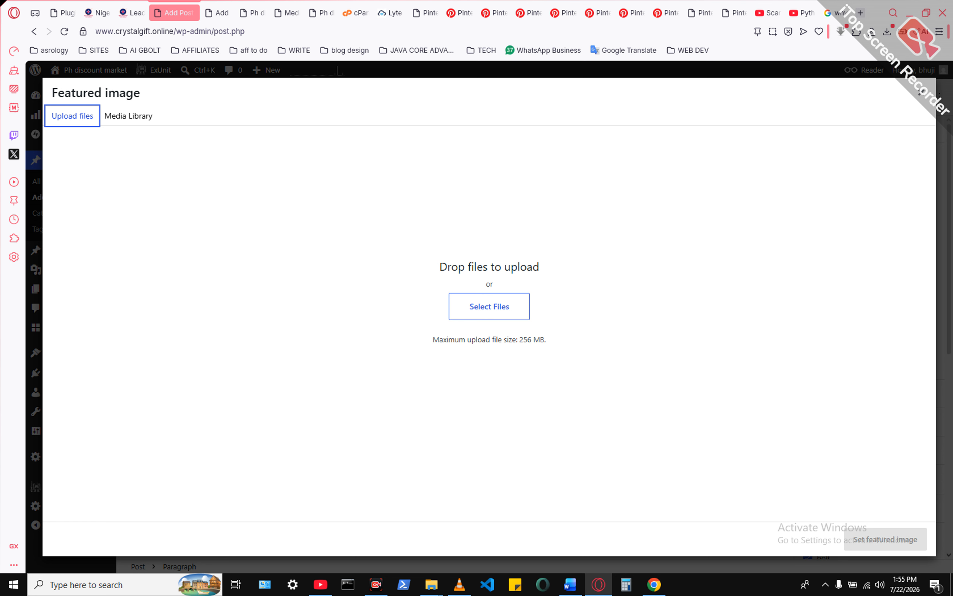
click(489, 306)
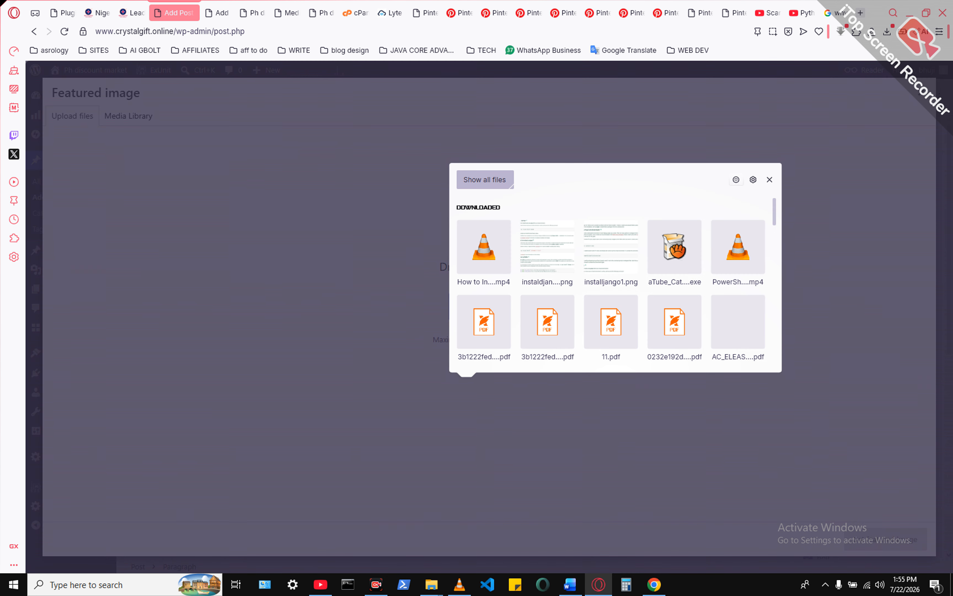
click(570, 585)
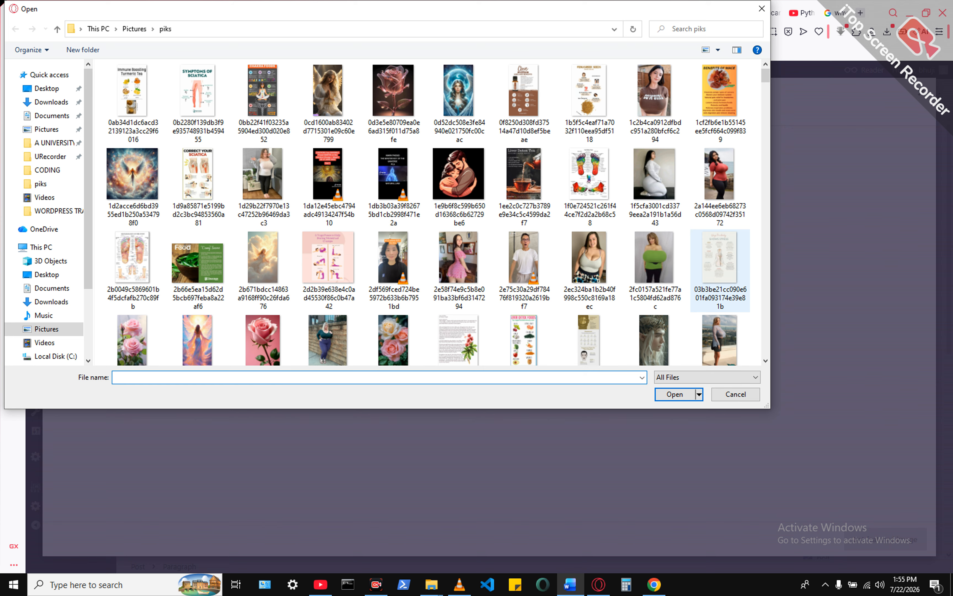
double_click(589, 276)
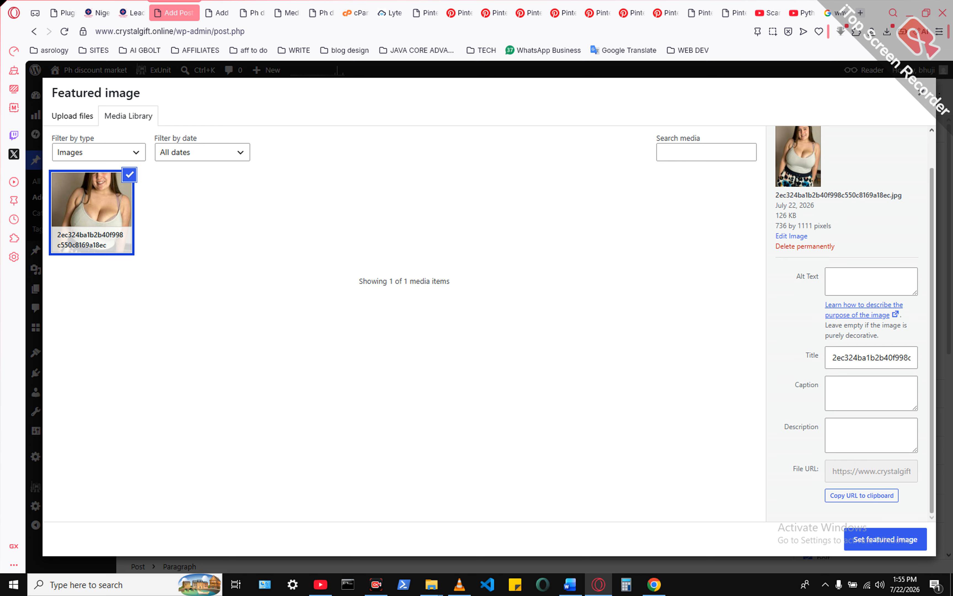
click(886, 539)
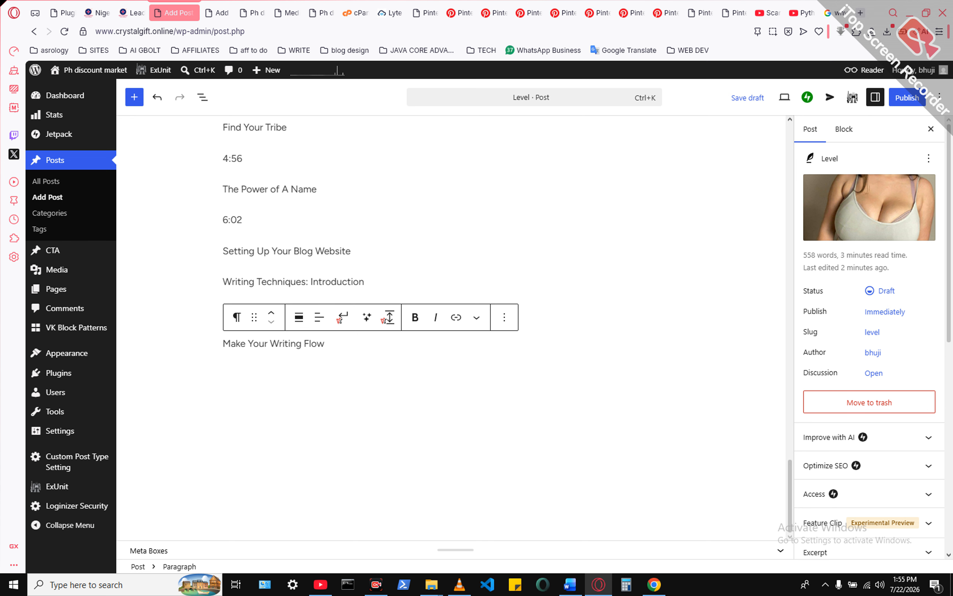
- Publish the "Level" post and open its live page
click(907, 97)
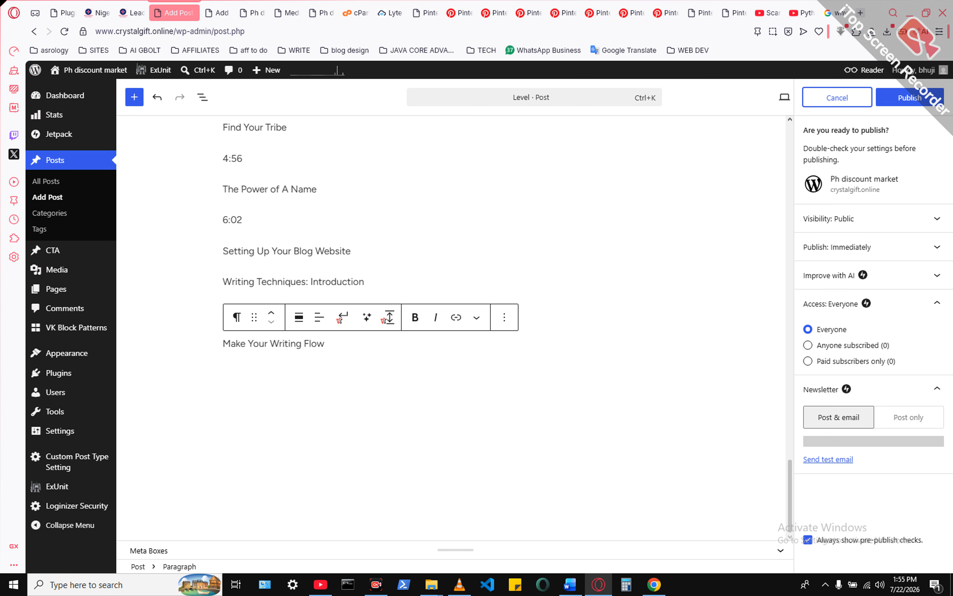
click(907, 98)
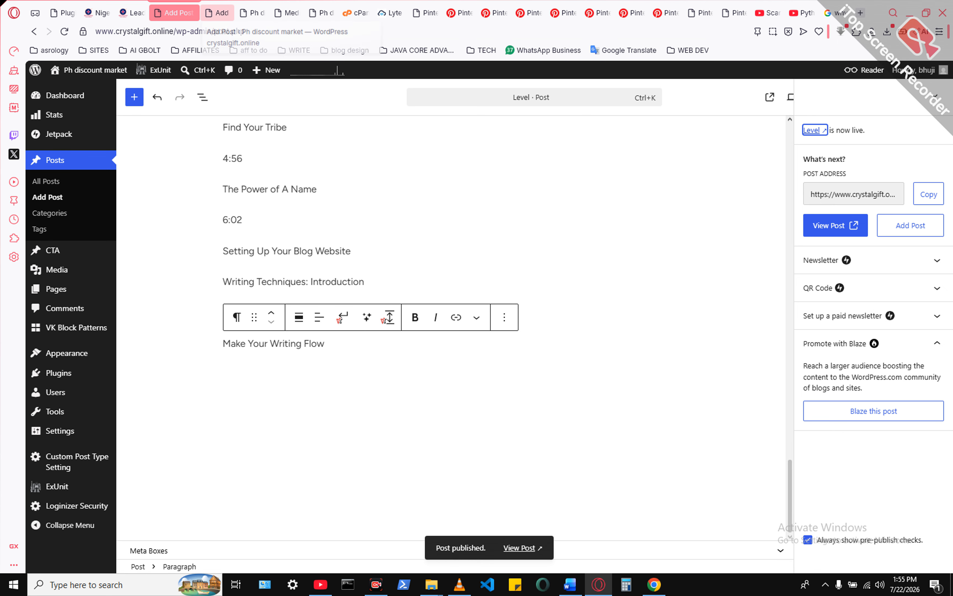
click(832, 225)
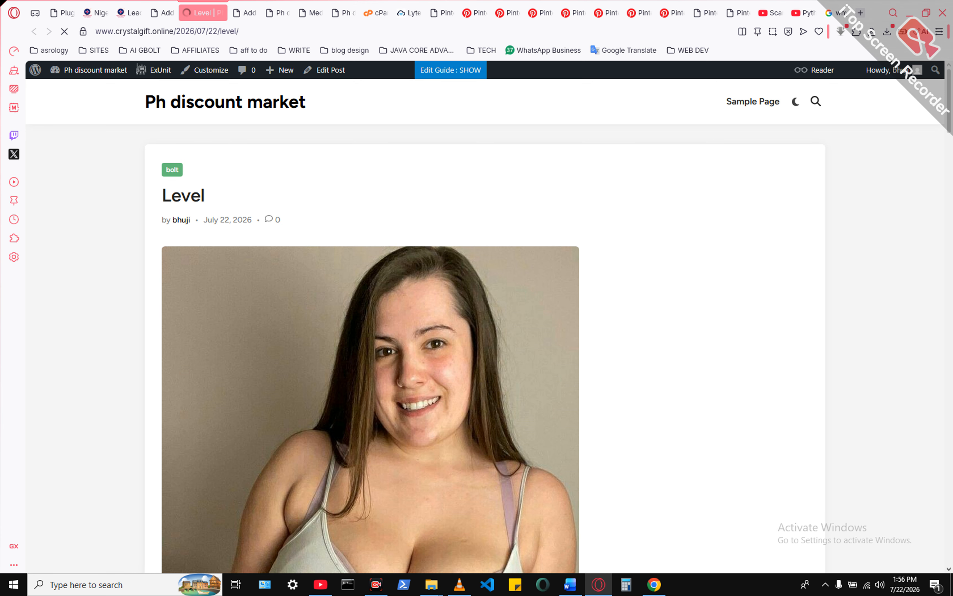
- Review the published post's featured image, body text and heading area
scroll(484, 327, down, 8)
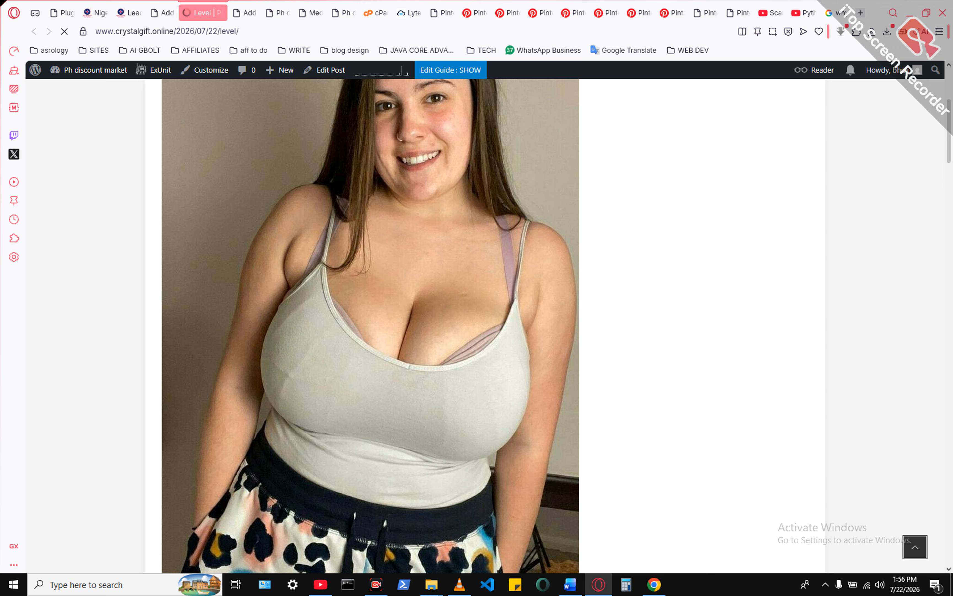
scroll(484, 327, down, 9)
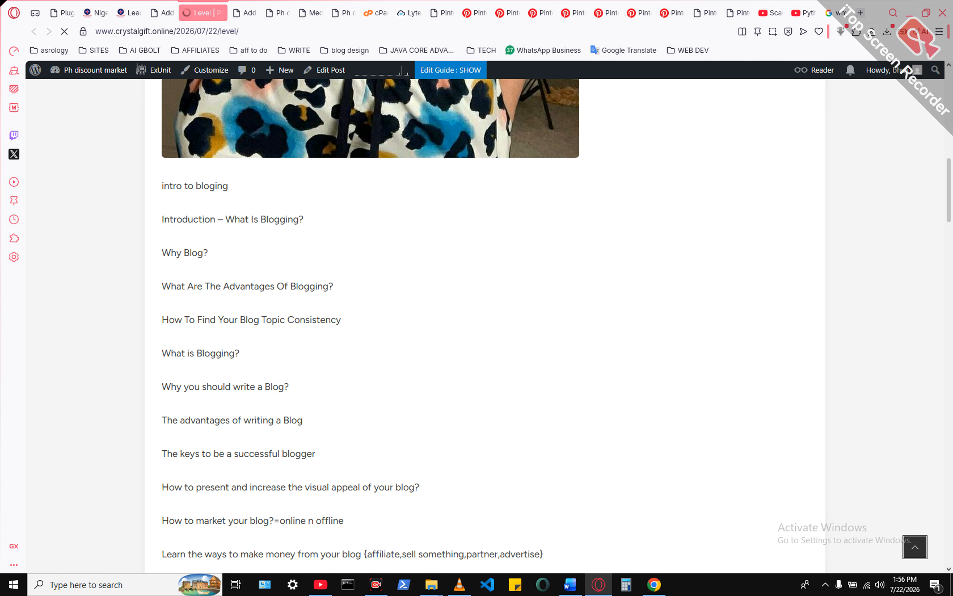
scroll(485, 327, down, 3)
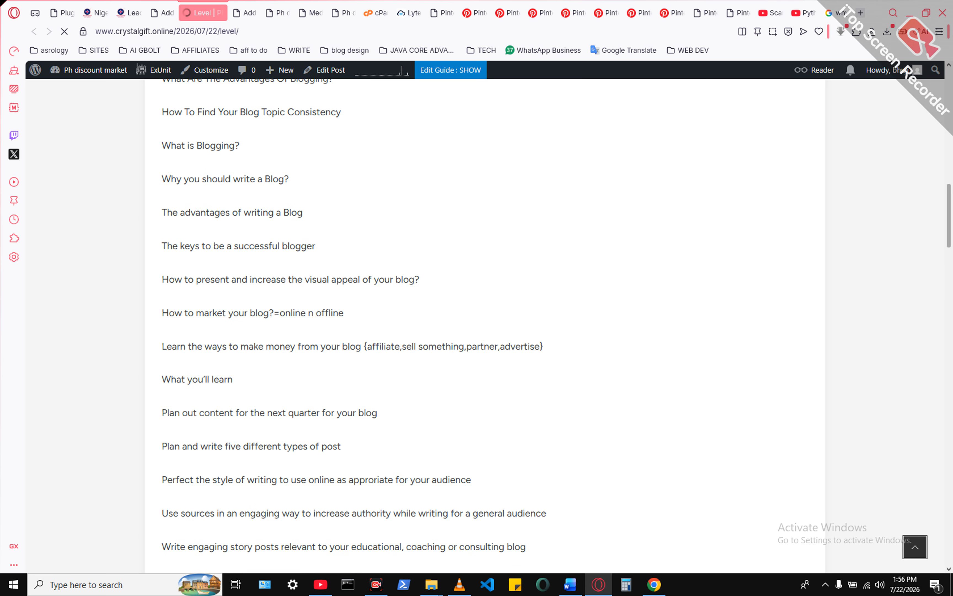
drag(949, 216, 949, 115)
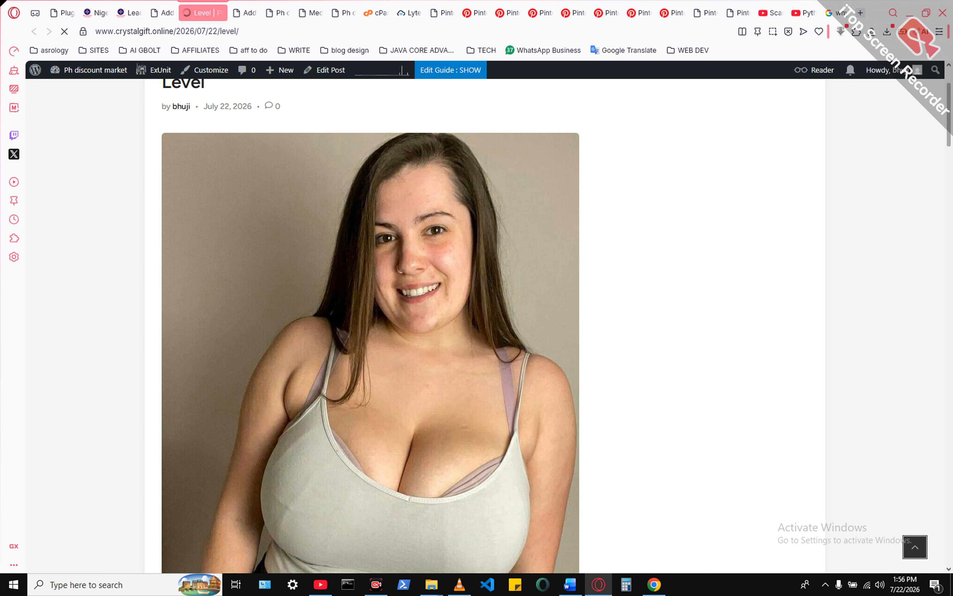
drag(949, 115, 949, 98)
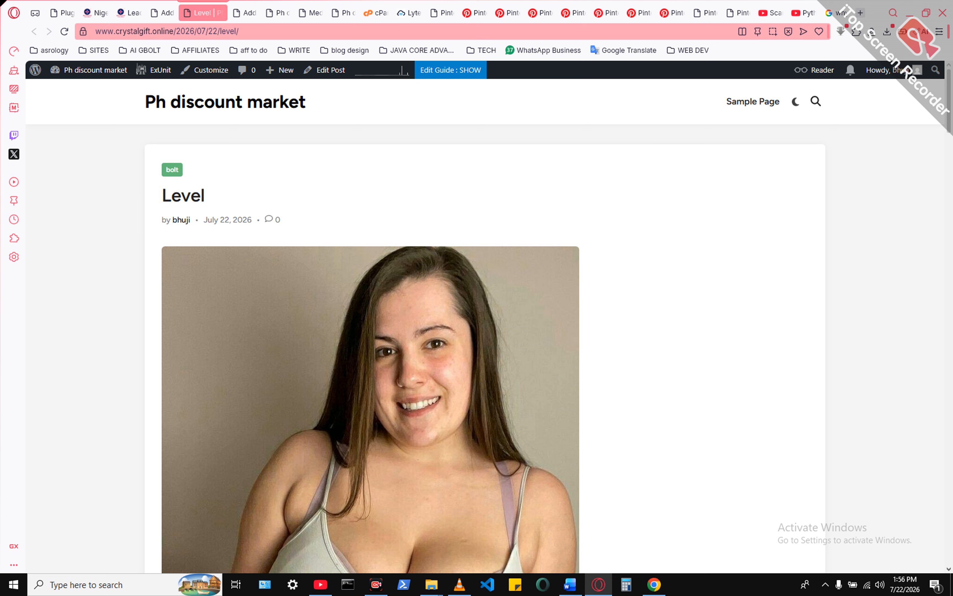
key(ctrl+l)
click(220, 31)
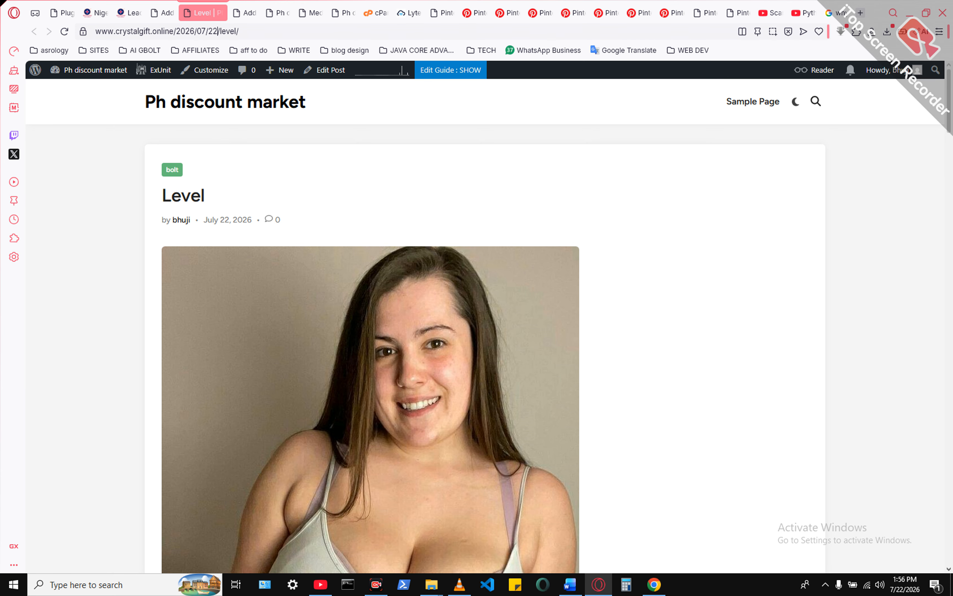
click(218, 31)
key(BackSpace)
key(BackSpace)
key(BackSpace)
key(BackSpace)
key(BackSpace)
key(BackSpace)
key(BackSpace)
key(BackSpace)
key(BackSpace)
key(BackSpace)
key(BackSpace)
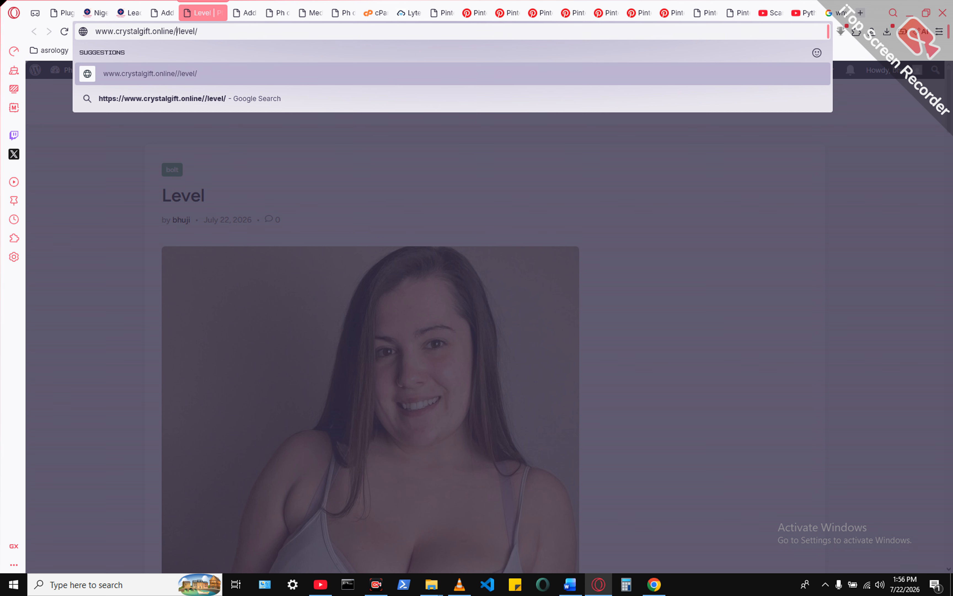
key(Return)
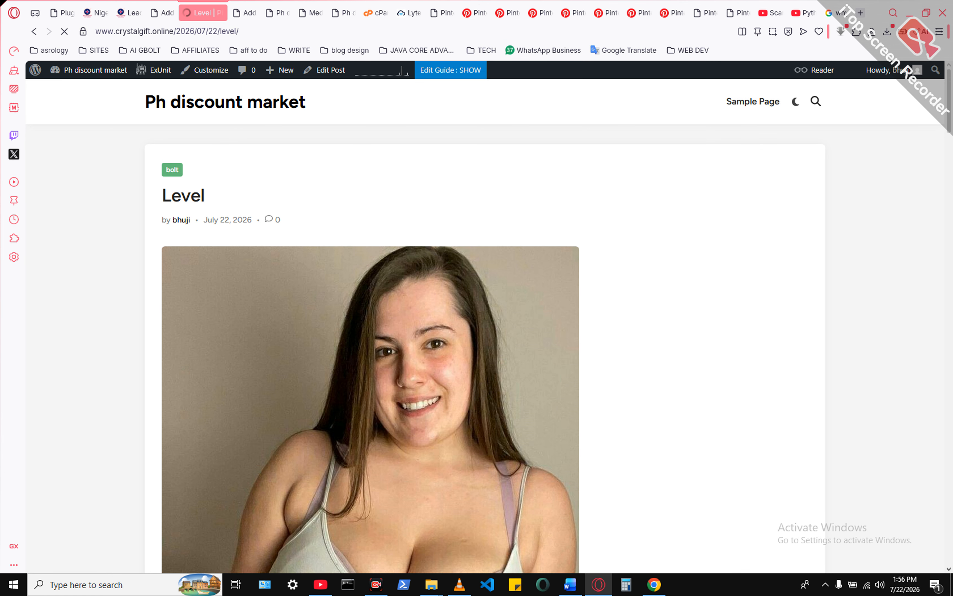
- Change the site's permalink structure to Post name in the WordPress settings and save the changes
click(165, 12)
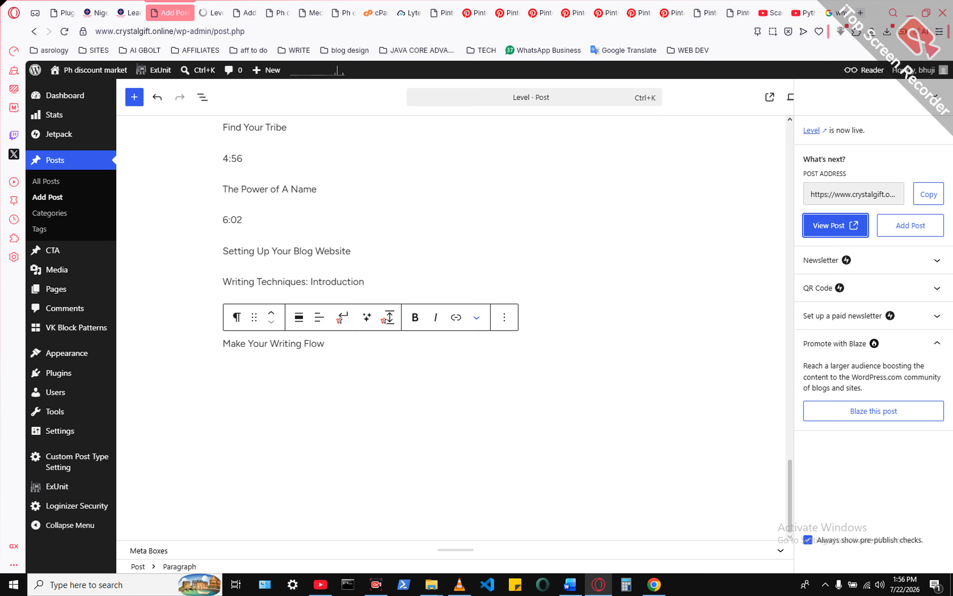
mouse_move(59, 372)
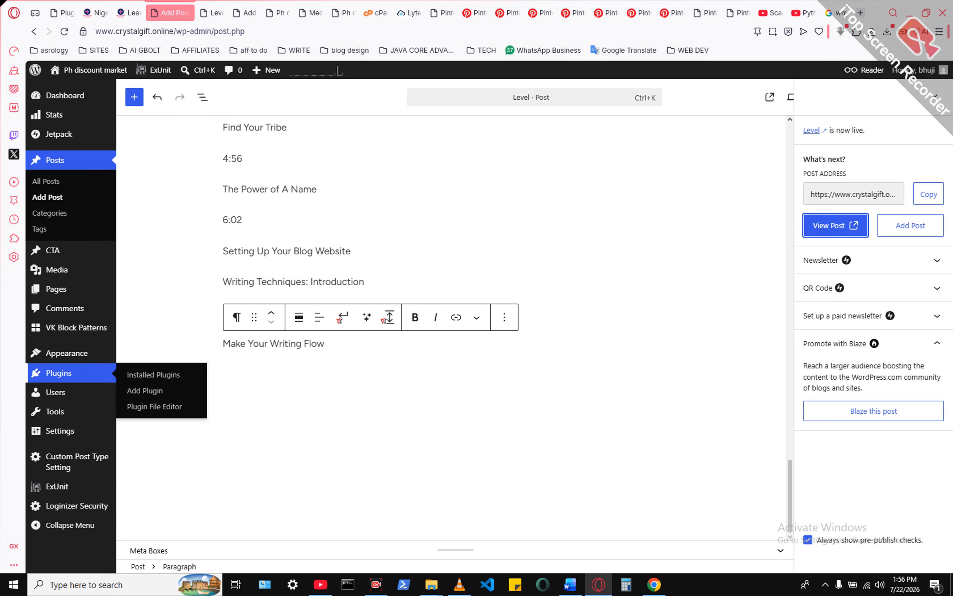
mouse_move(59, 431)
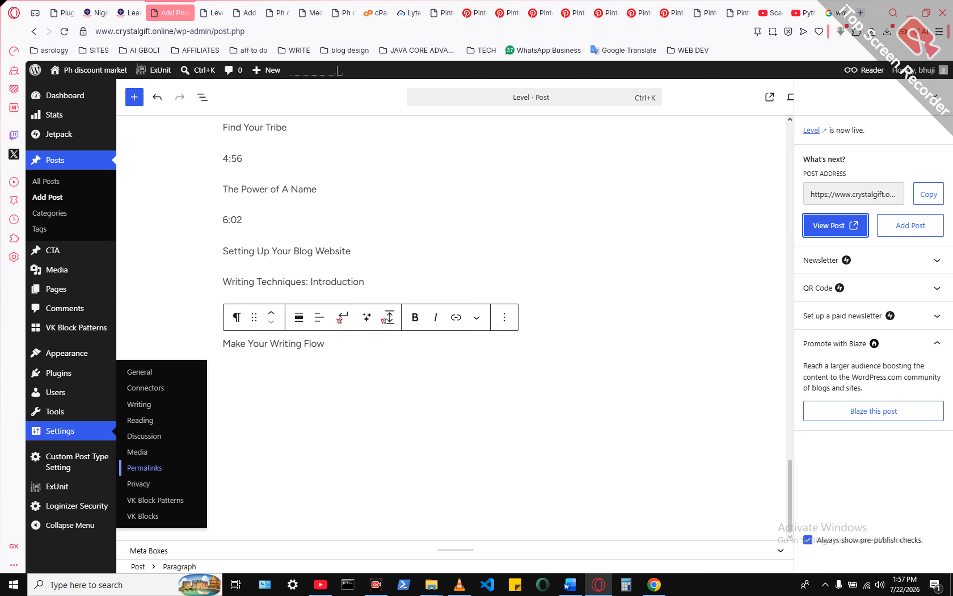
click(144, 468)
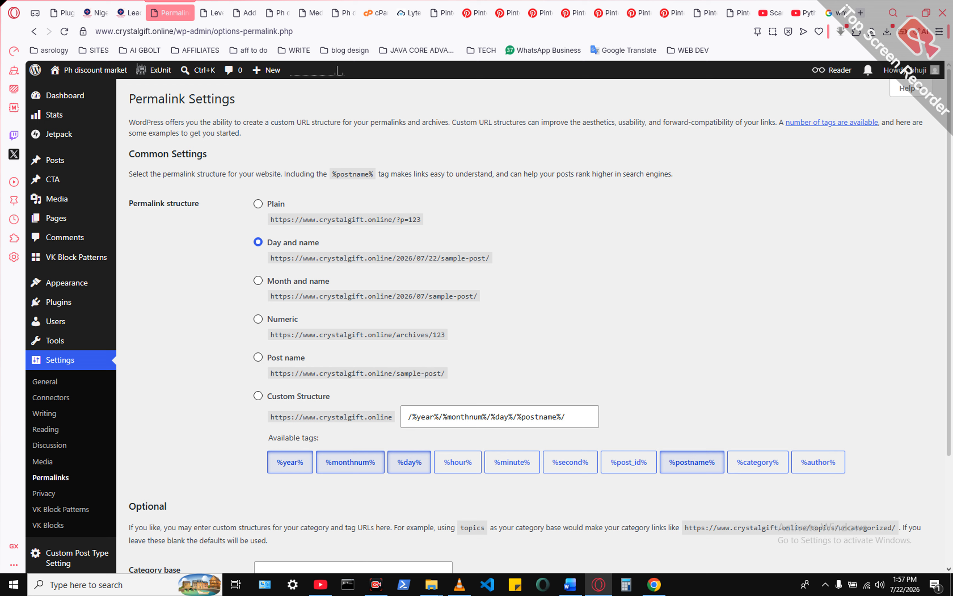
click(258, 357)
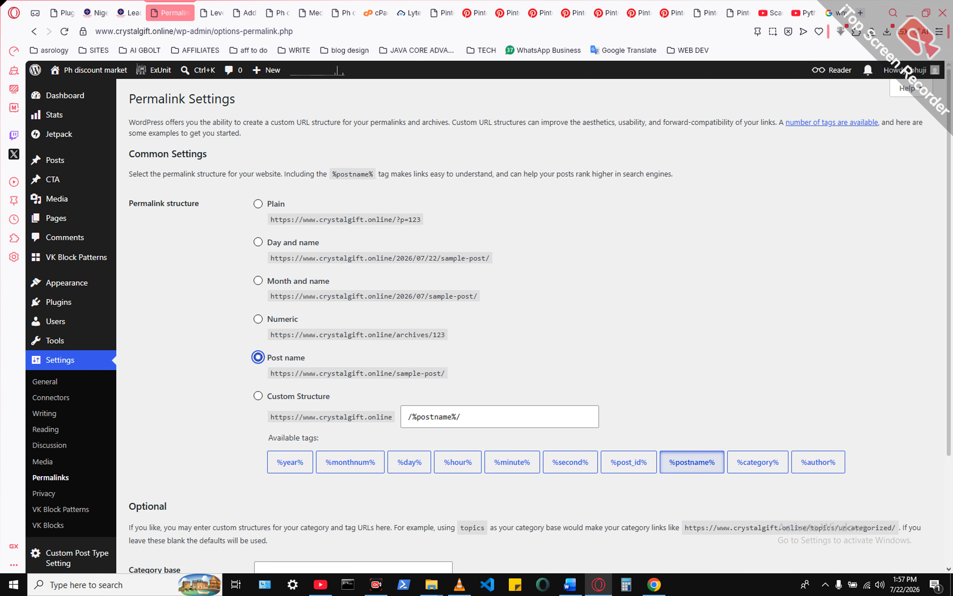
scroll(489, 321, down, 2)
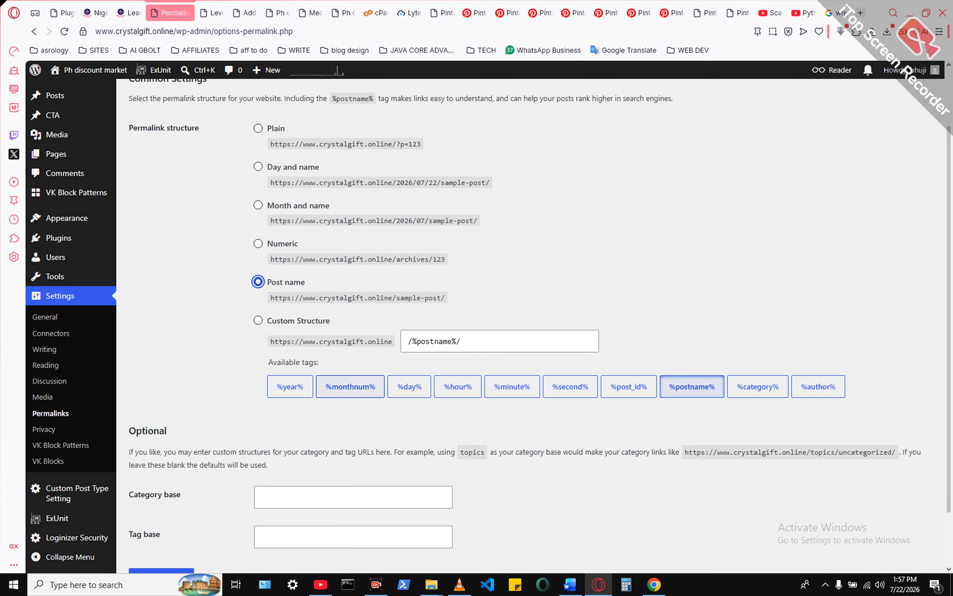
scroll(351, 386, down, 2)
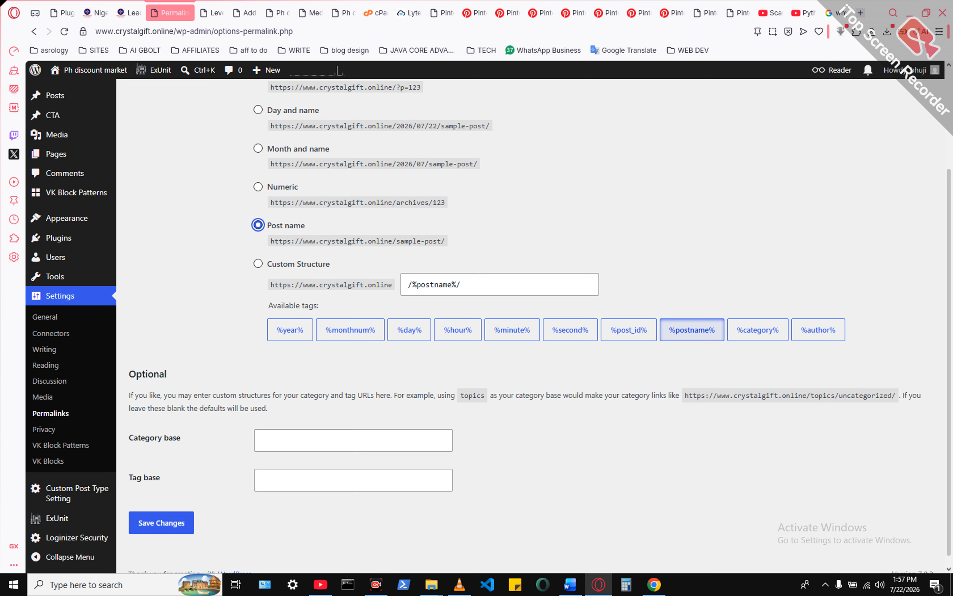
scroll(488, 326, up, 1)
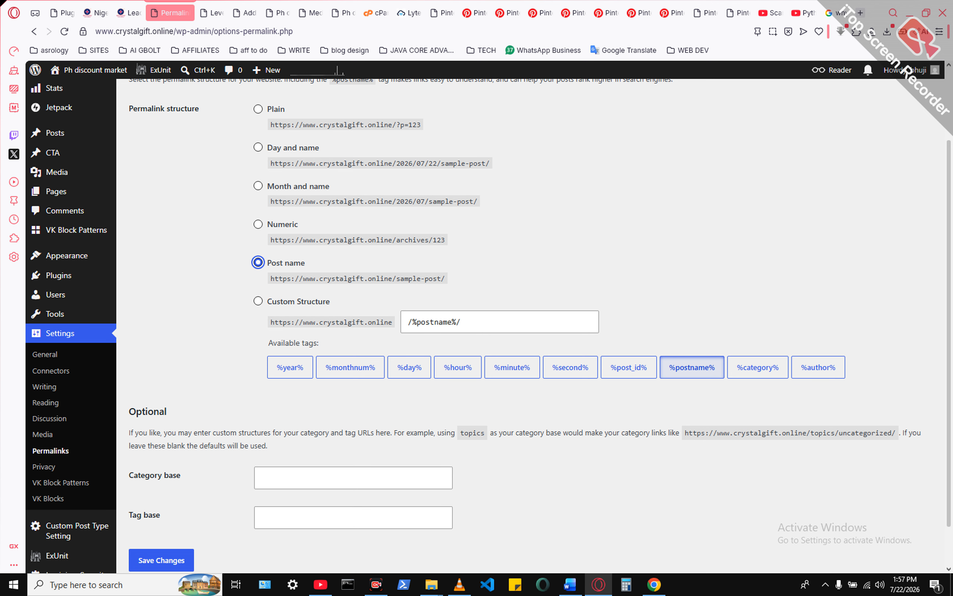
scroll(488, 327, down, 1)
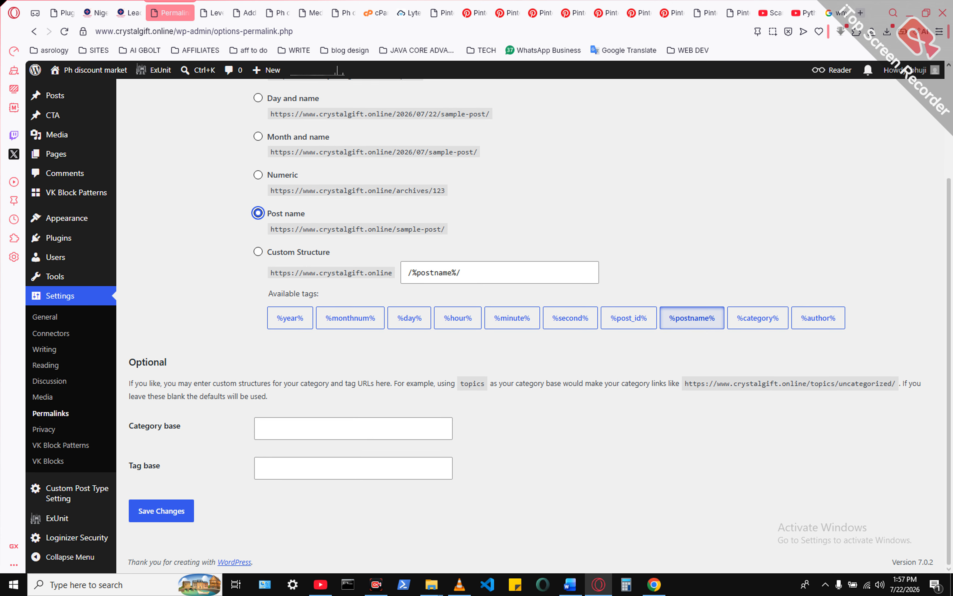
click(161, 510)
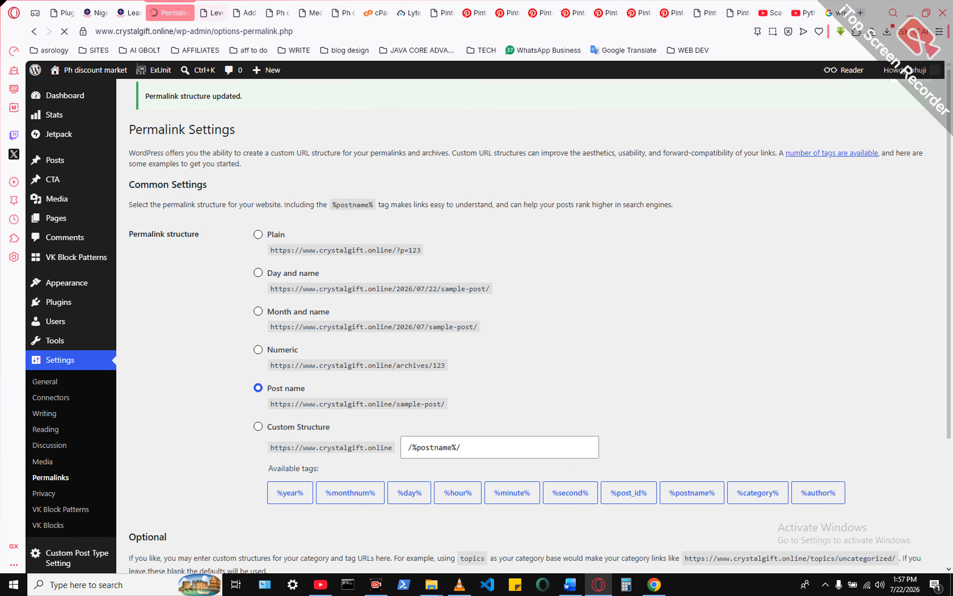
click(211, 13)
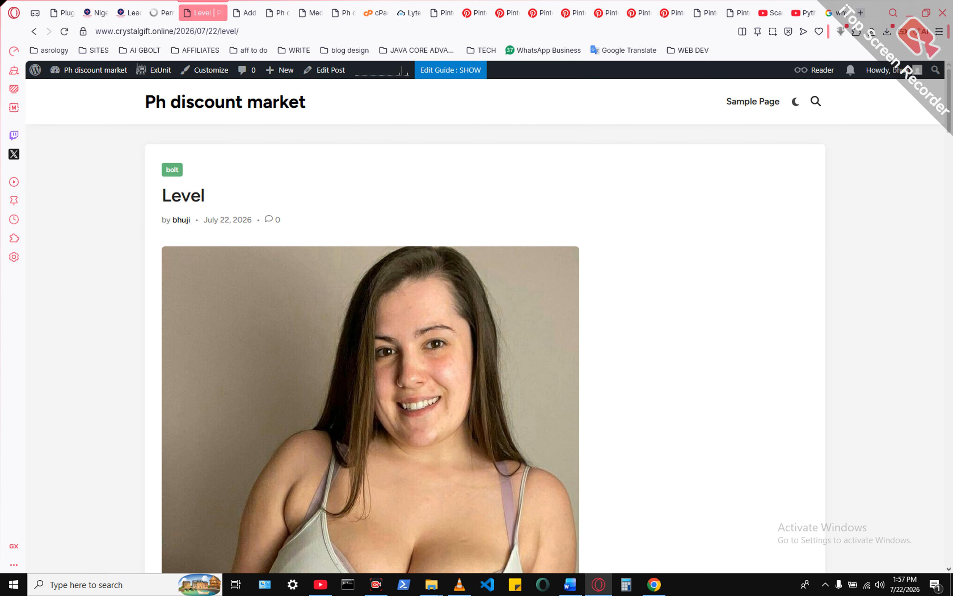
click(64, 32)
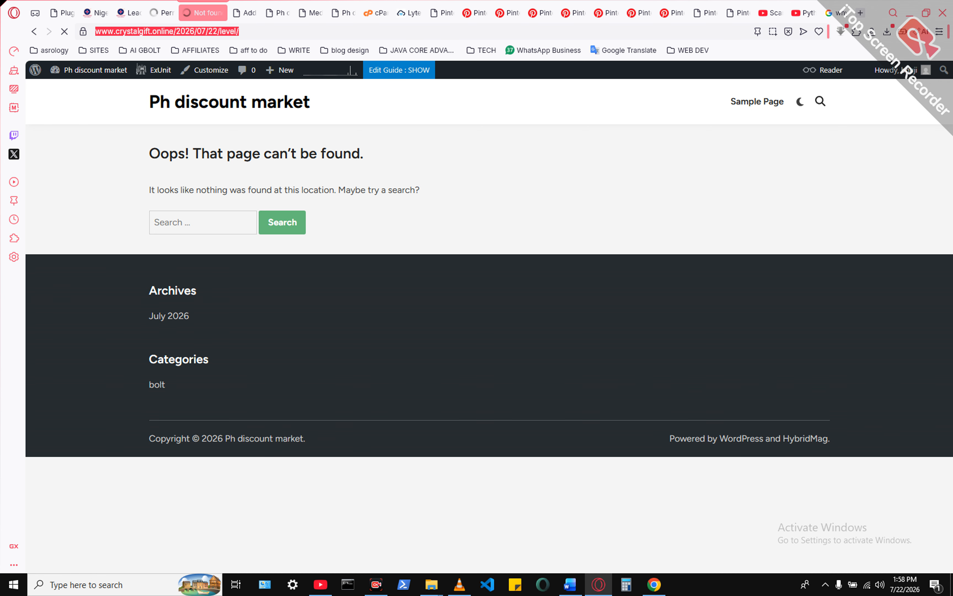
key(BackSpace)
key(BackSpace)
key(BackSpace)
key(BackSpace)
key(BackSpace)
key(BackSpace)
key(BackSpace)
key(BackSpace)
key(BackSpace)
key(BackSpace)
key(BackSpace)
key(BackSpace)
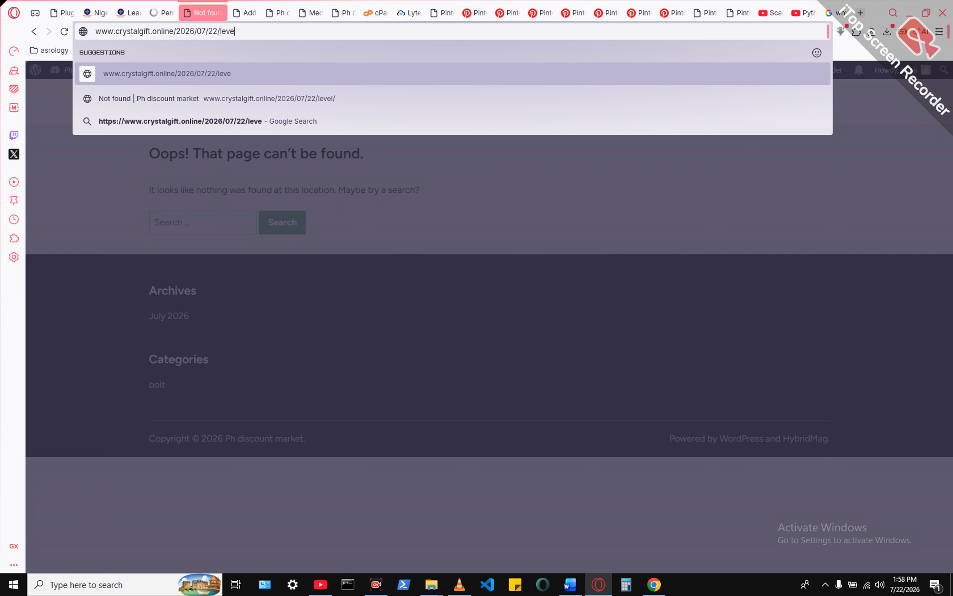
key(BackSpace)
key(BackSpace)
key(BackSpace)
key(BackSpace)
key(BackSpace)
key(BackSpace)
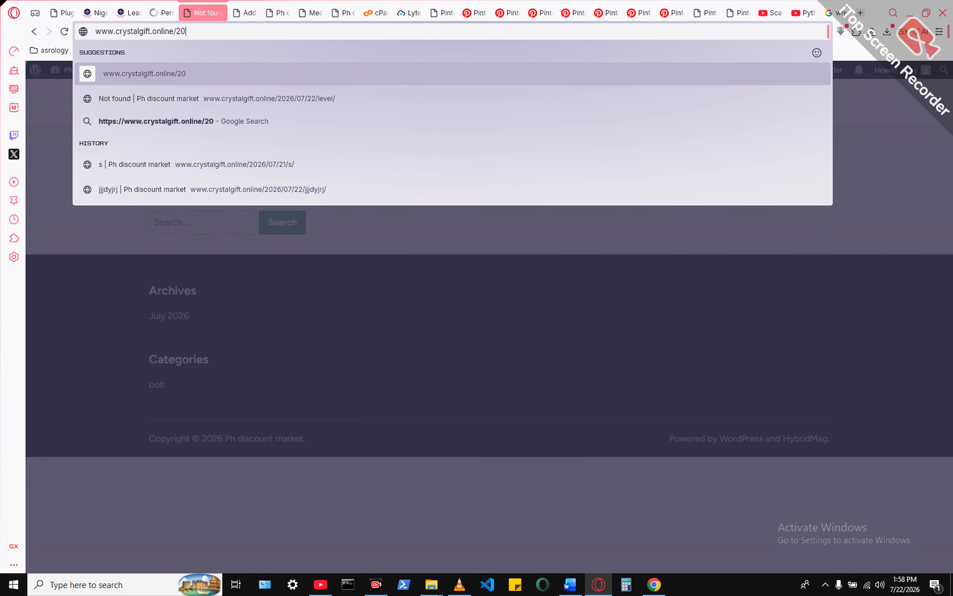
key(Return)
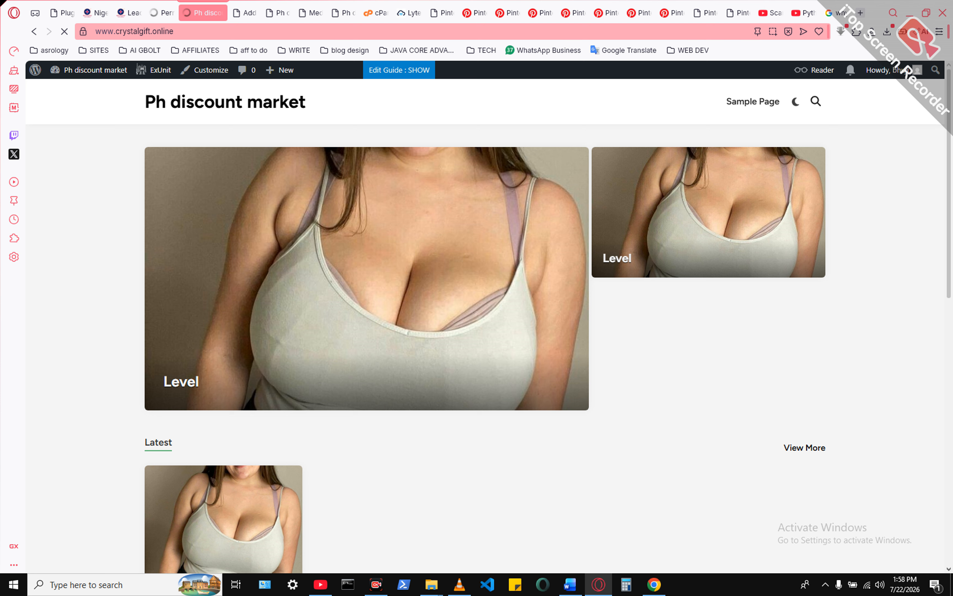
scroll(489, 325, down, 3)
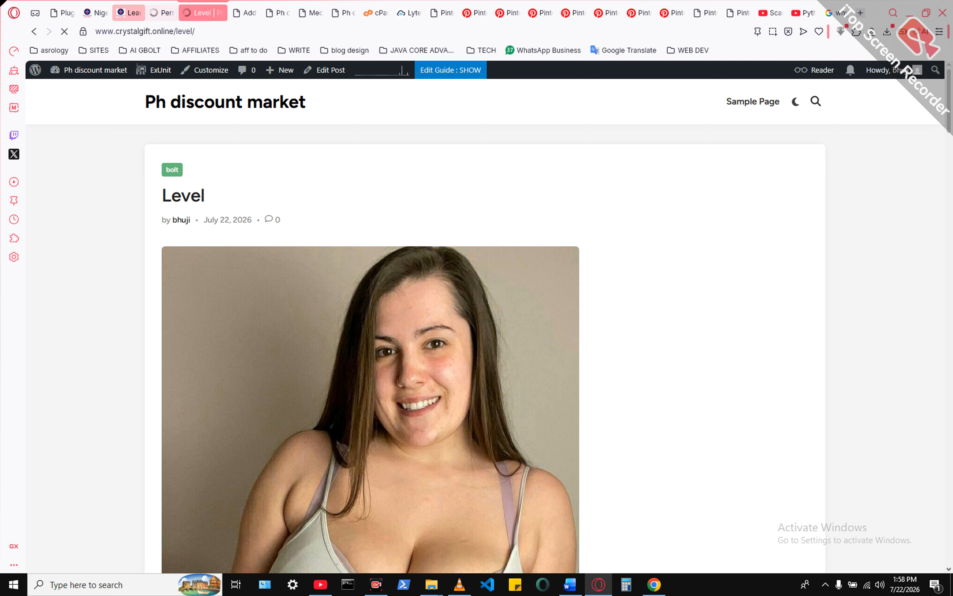
- Switch to cPanel and find the Software section among its tools
click(162, 12)
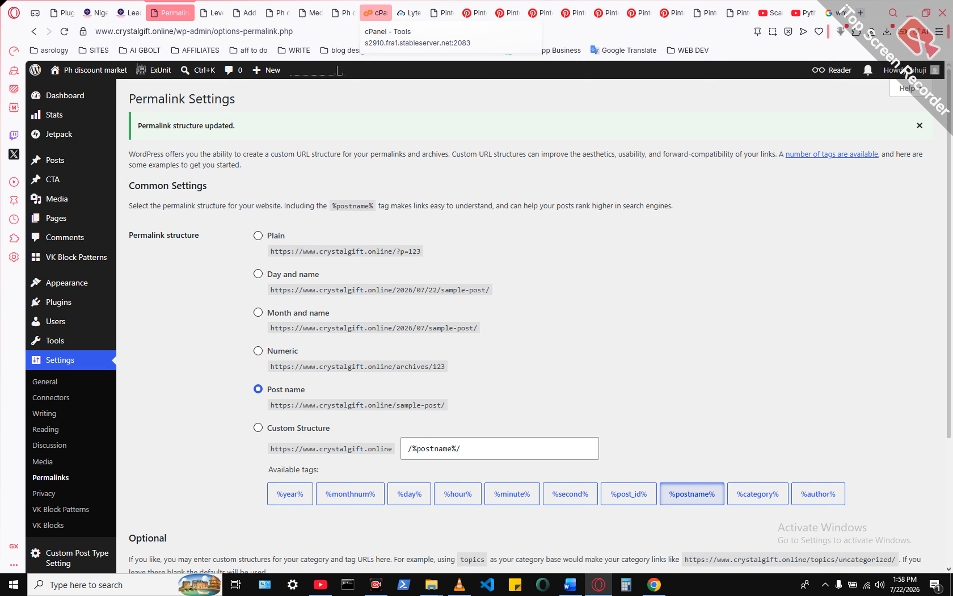
click(375, 13)
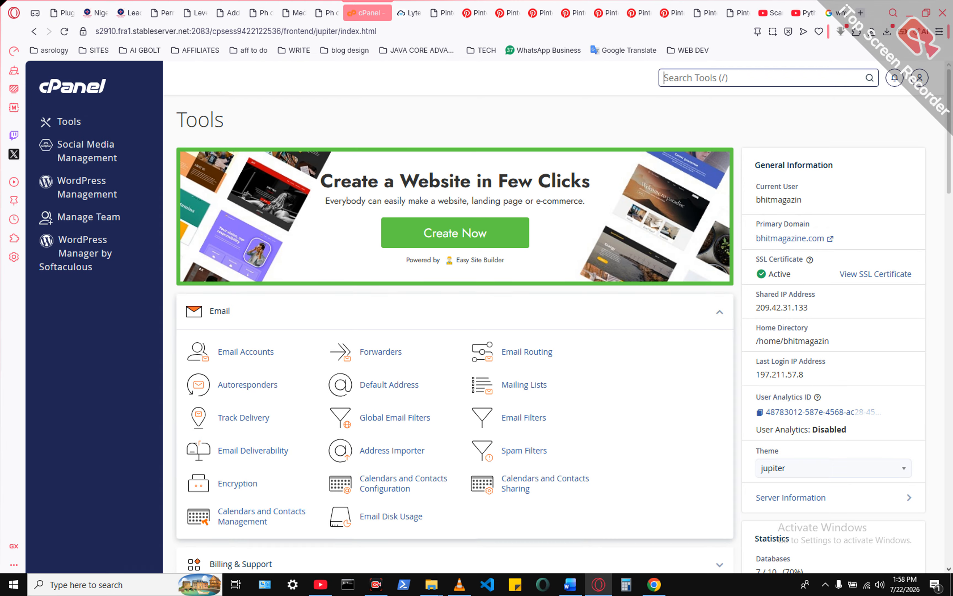
scroll(453, 335, down, 5)
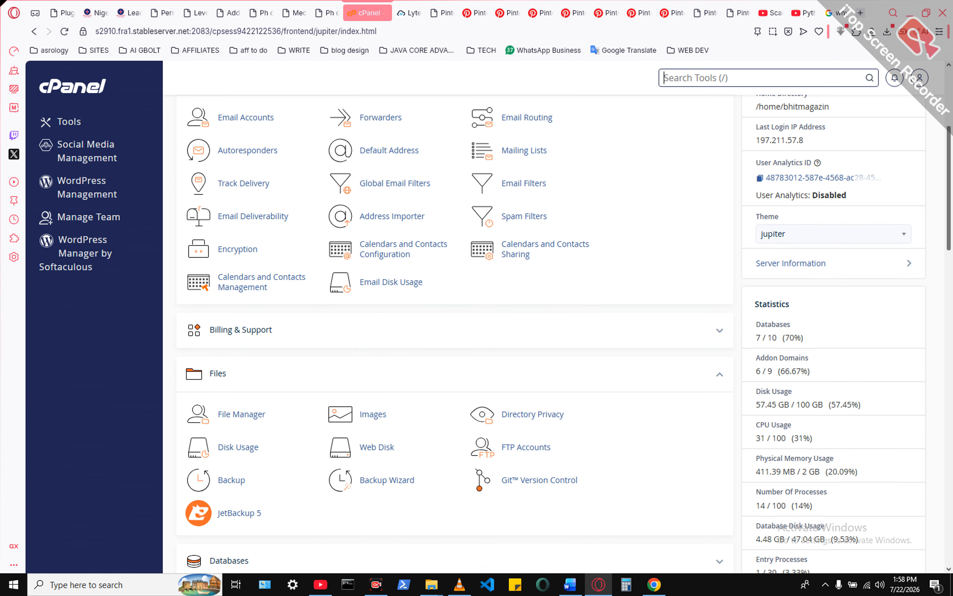
scroll(453, 335, down, 20)
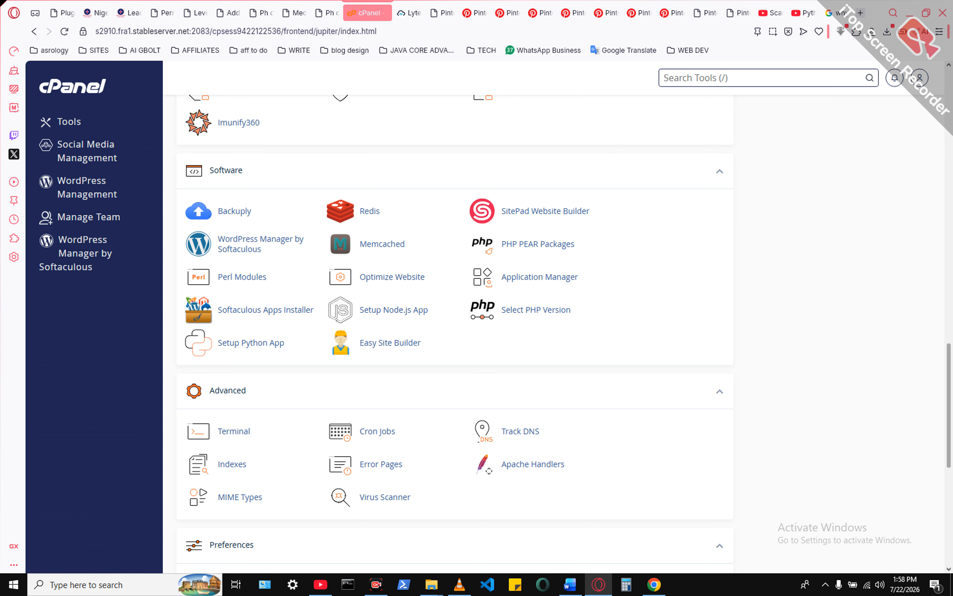
- Look through the posts in the leadership category on bhitmagazine.com and return to cPanel
click(129, 13)
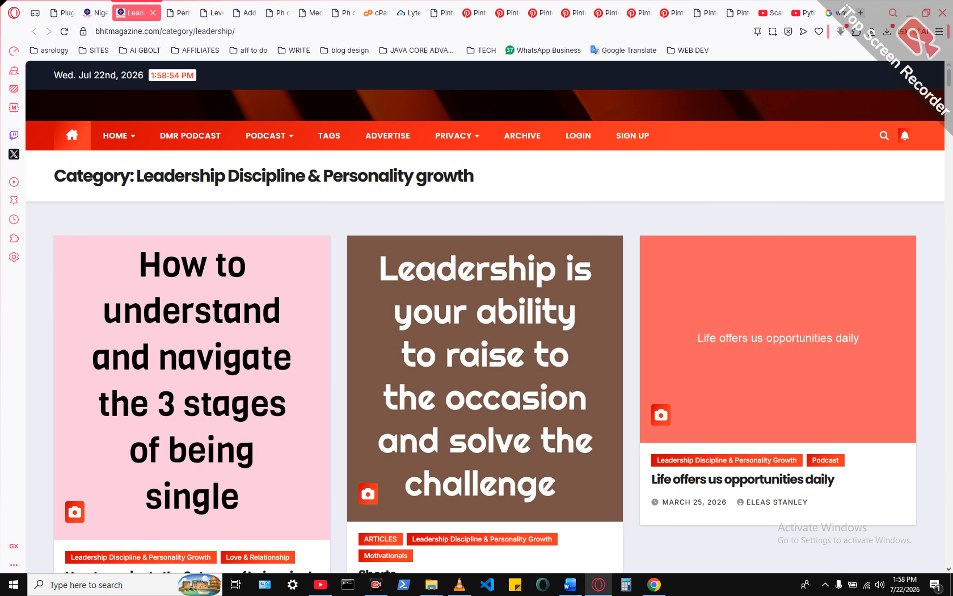
scroll(485, 315, down, 15)
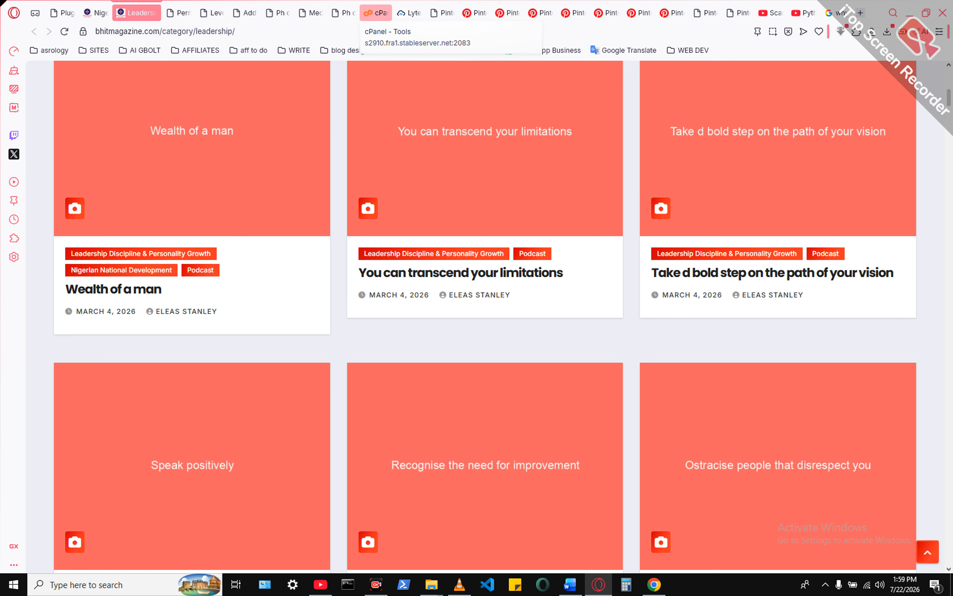
click(376, 13)
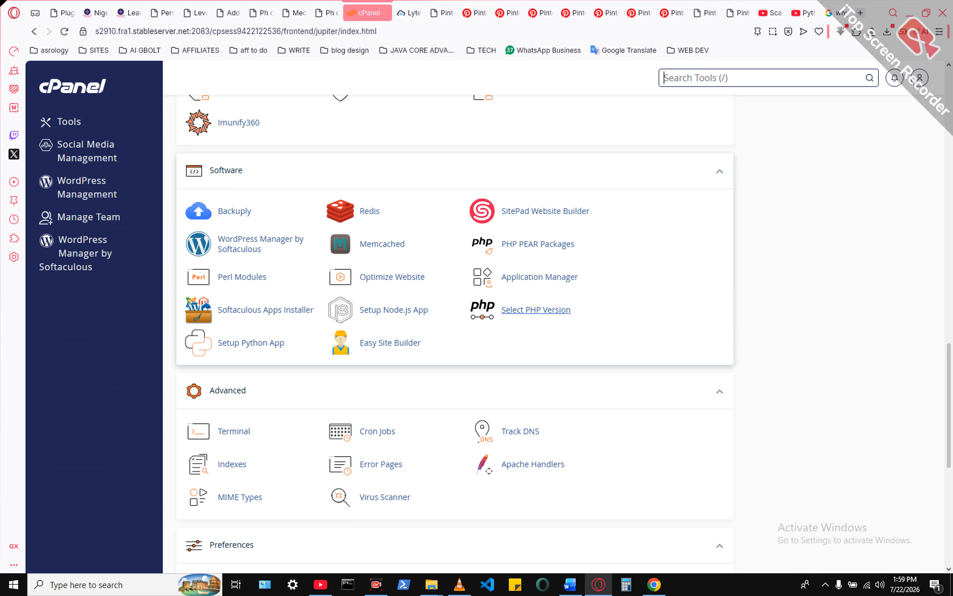
- Open the PHP version selector and examine the available PHP versions and extensions in the account-wide PHP settings
click(535, 309)
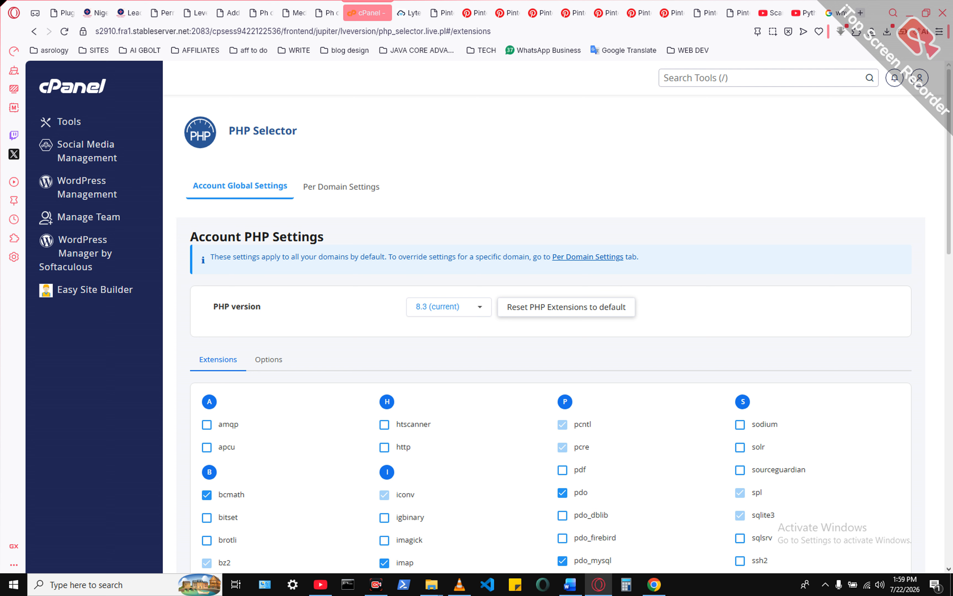
drag(949, 161, 949, 196)
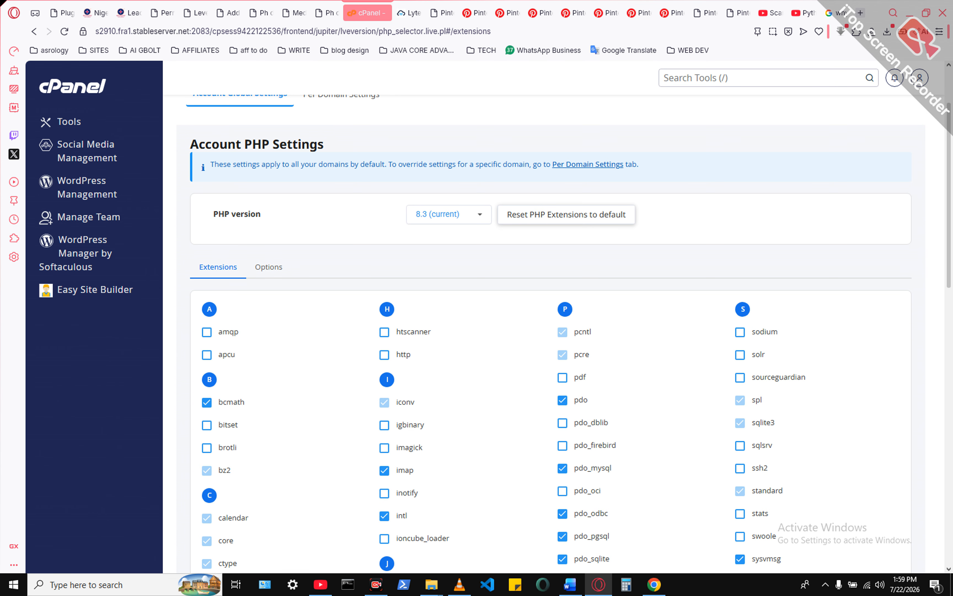
click(480, 214)
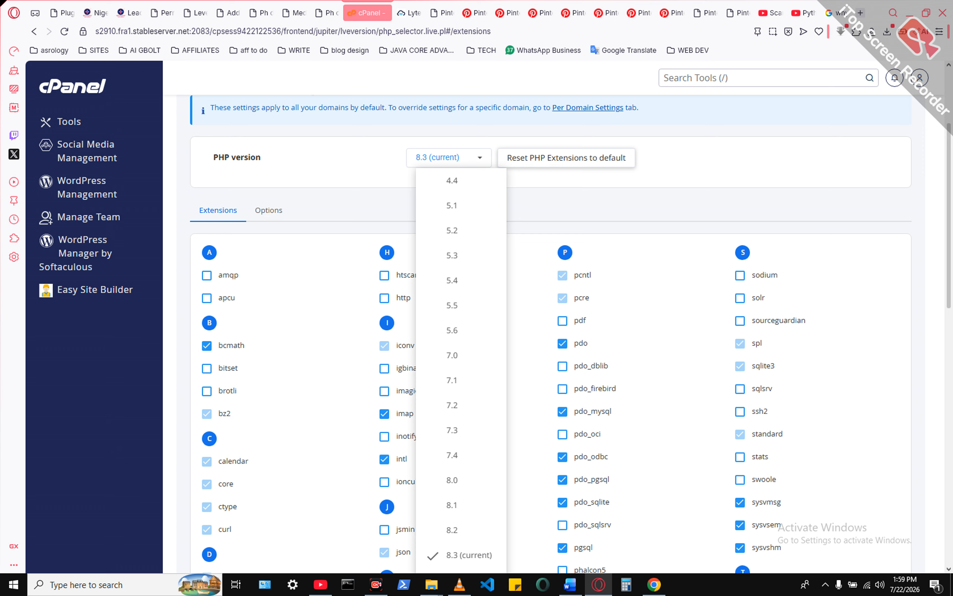
scroll(453, 307, down, 4)
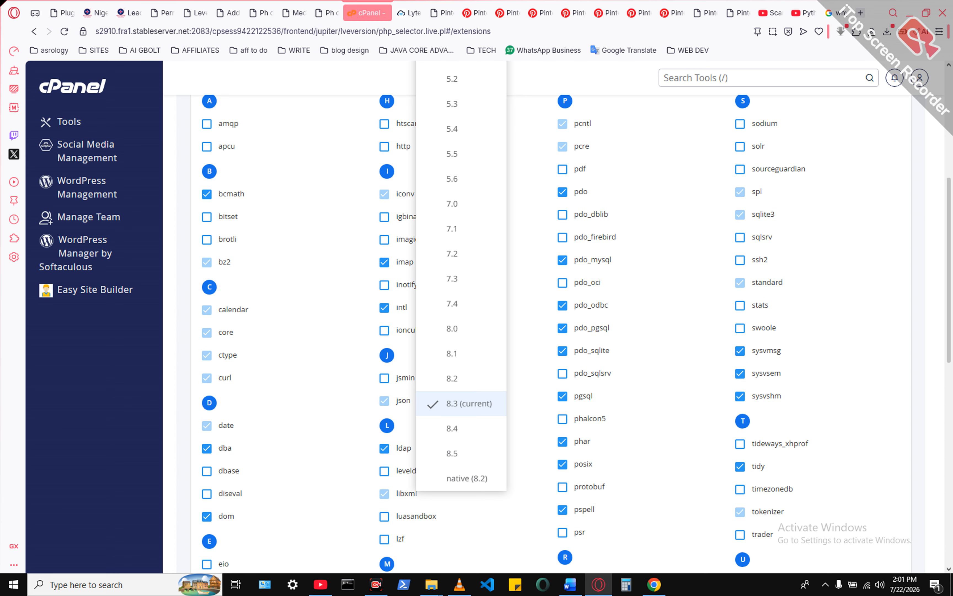
scroll(461, 410, down, 1)
scroll(461, 410, up, 4)
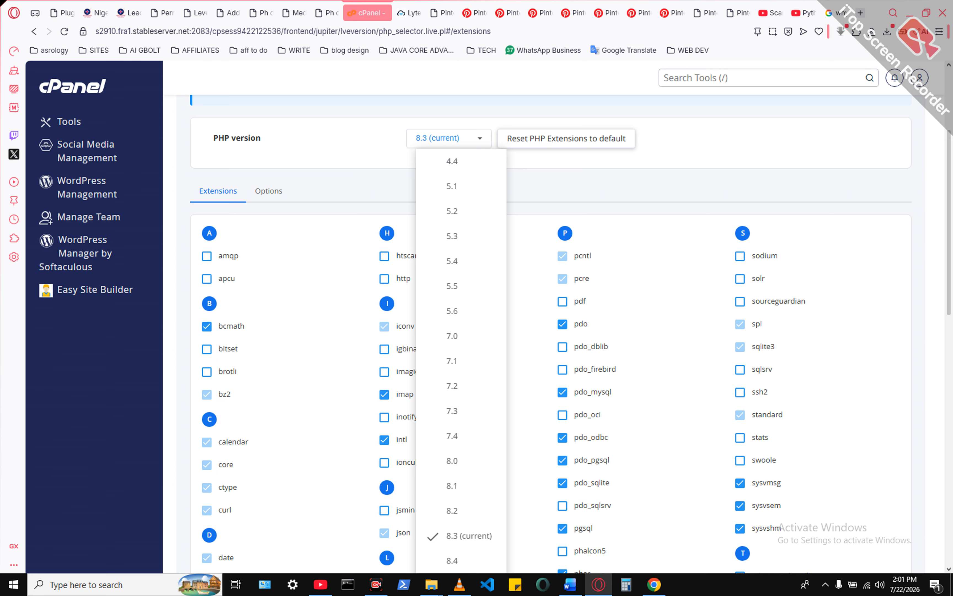
scroll(571, 334, down, 7)
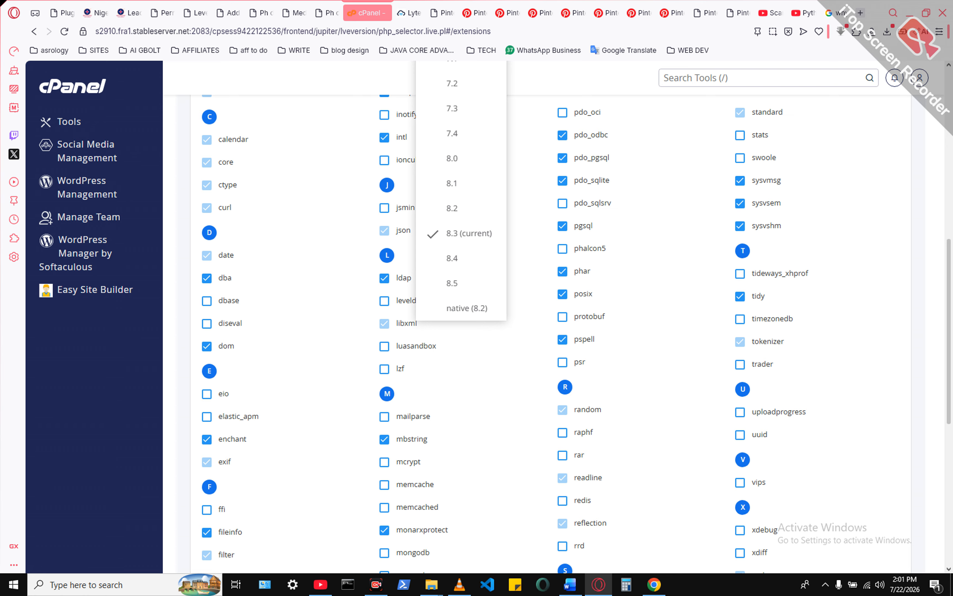
double_click(780, 273)
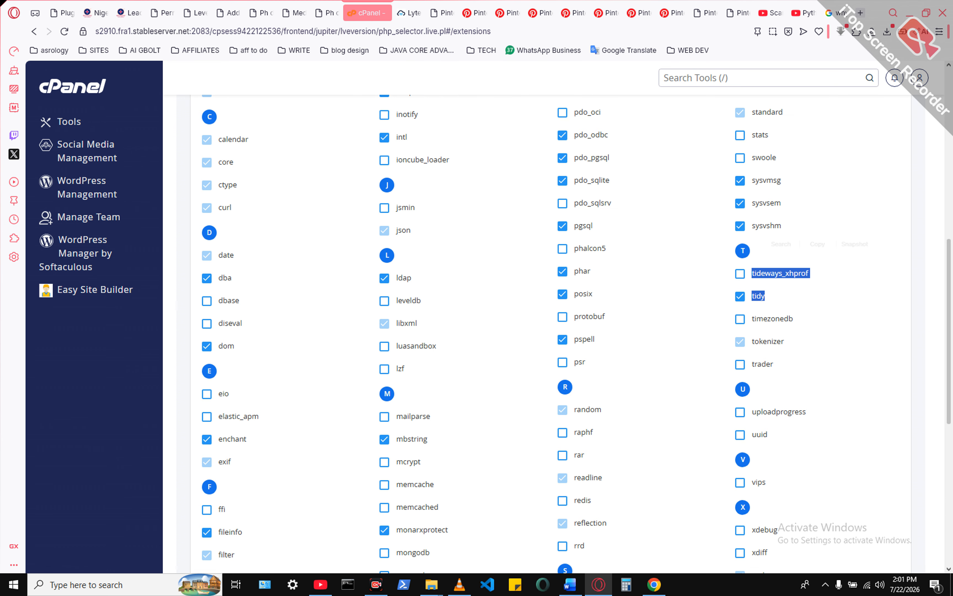
scroll(780, 273, up, 8)
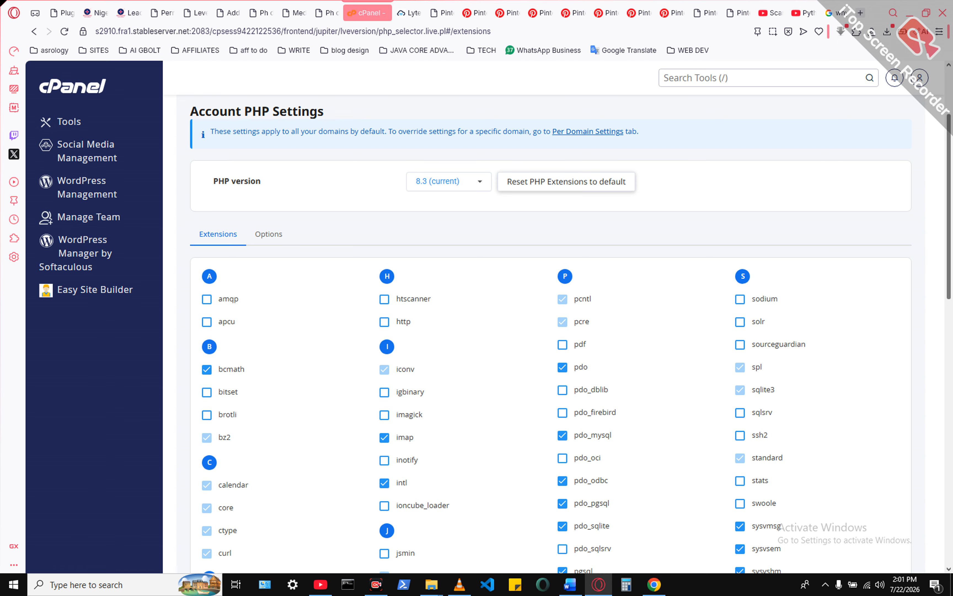
scroll(547, 315, up, 3)
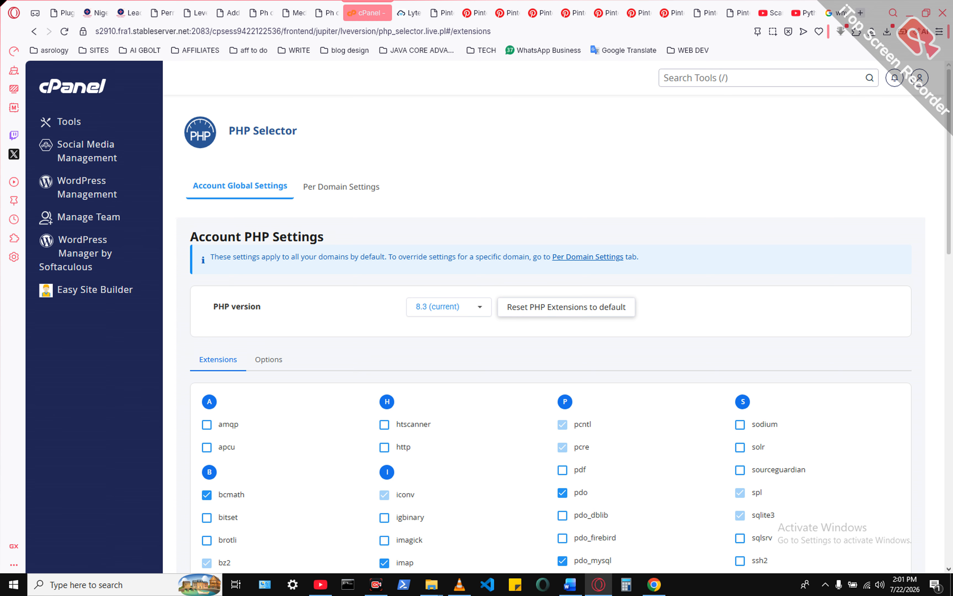
- Examine the account-wide PHP options, including the upload, memory and execution limits and the sizes offered for upload_max_filesize
click(269, 360)
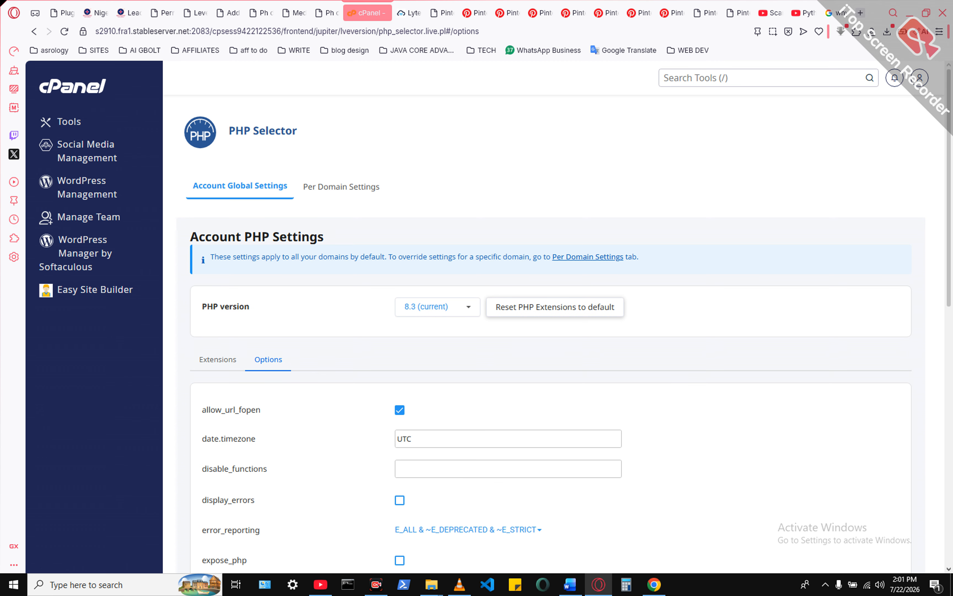
scroll(552, 315, down, 10)
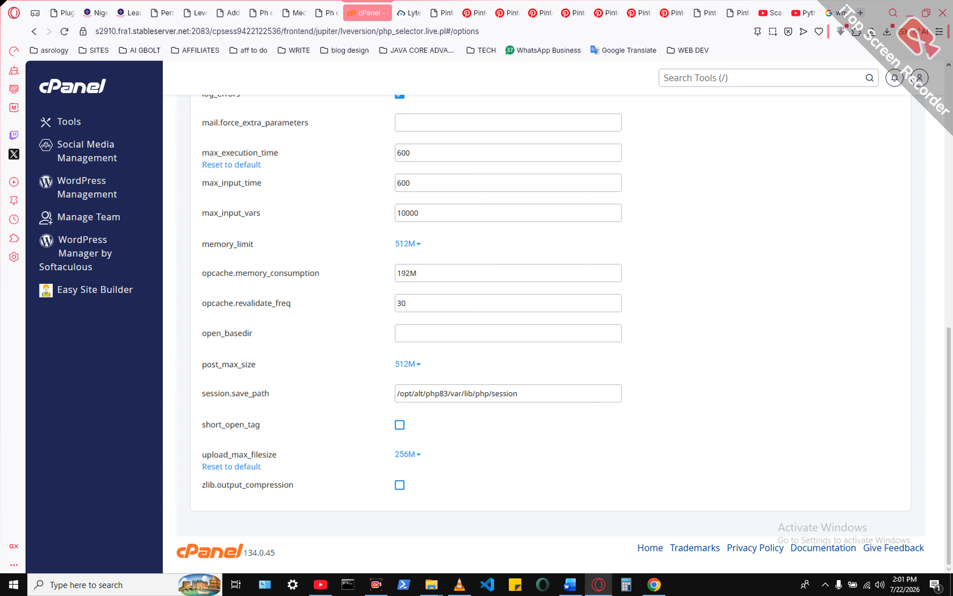
click(406, 454)
scroll(453, 524, down, 3)
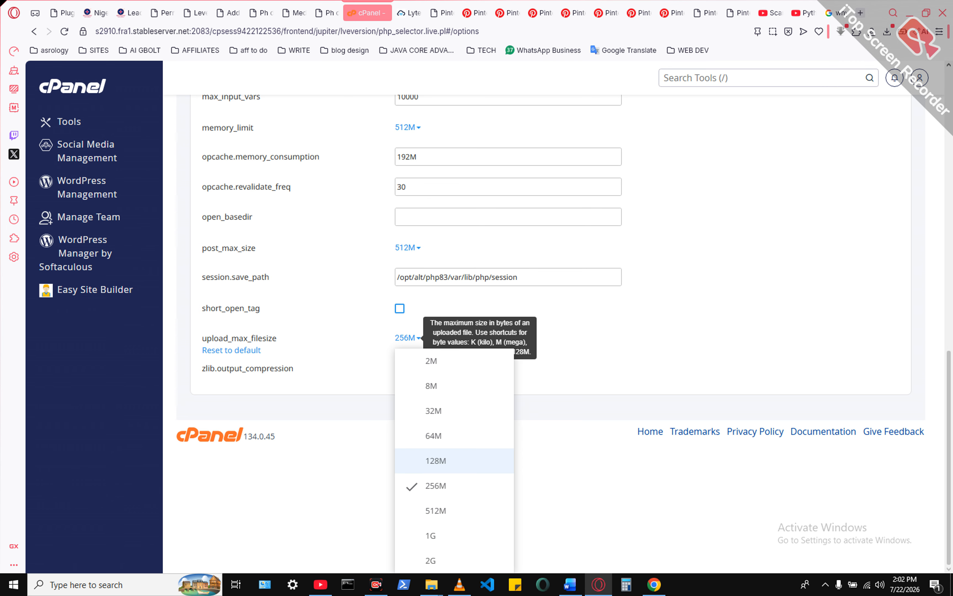
scroll(543, 335, up, 3)
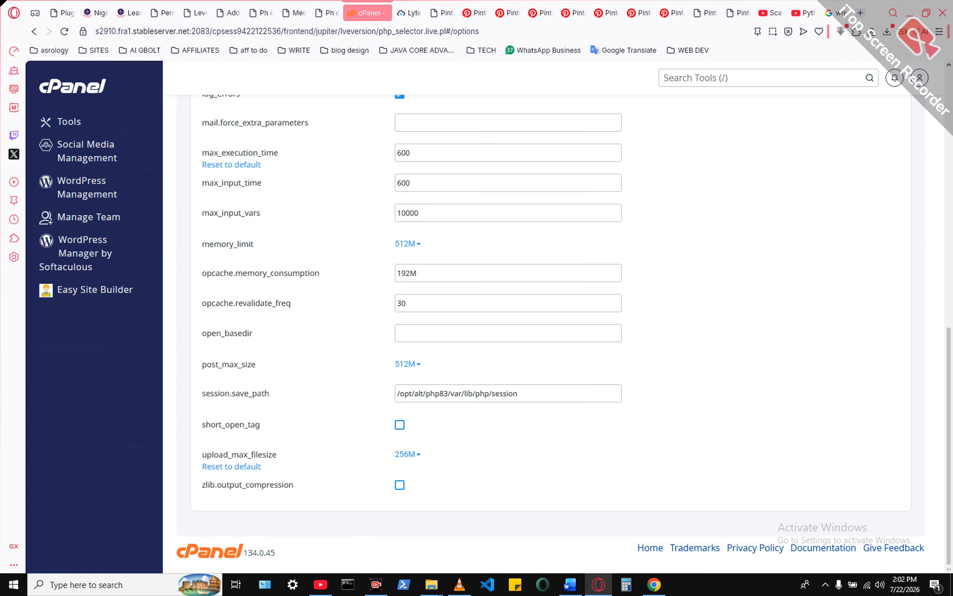
scroll(544, 335, up, 5)
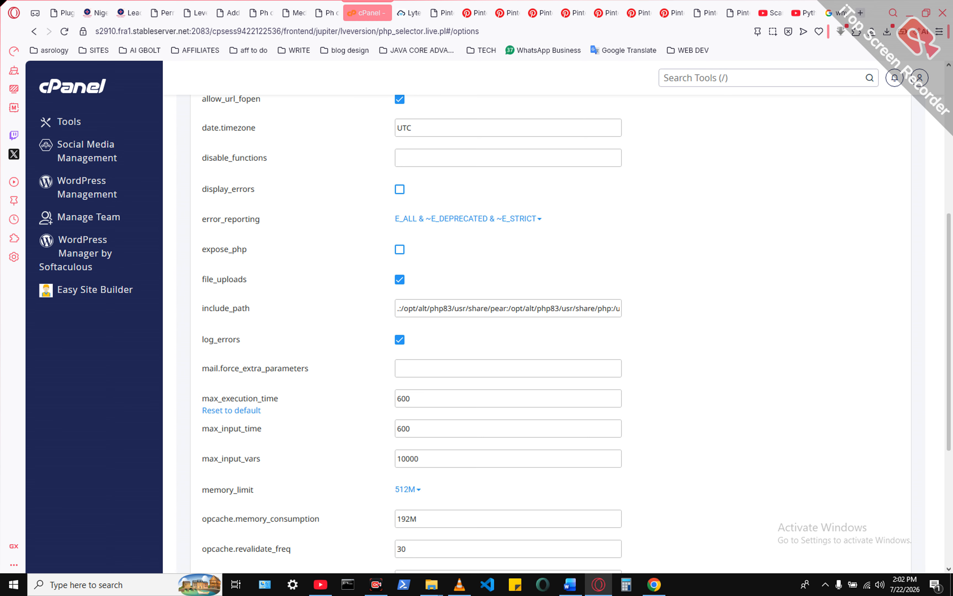
scroll(576, 334, up, 1)
scroll(508, 335, down, 7)
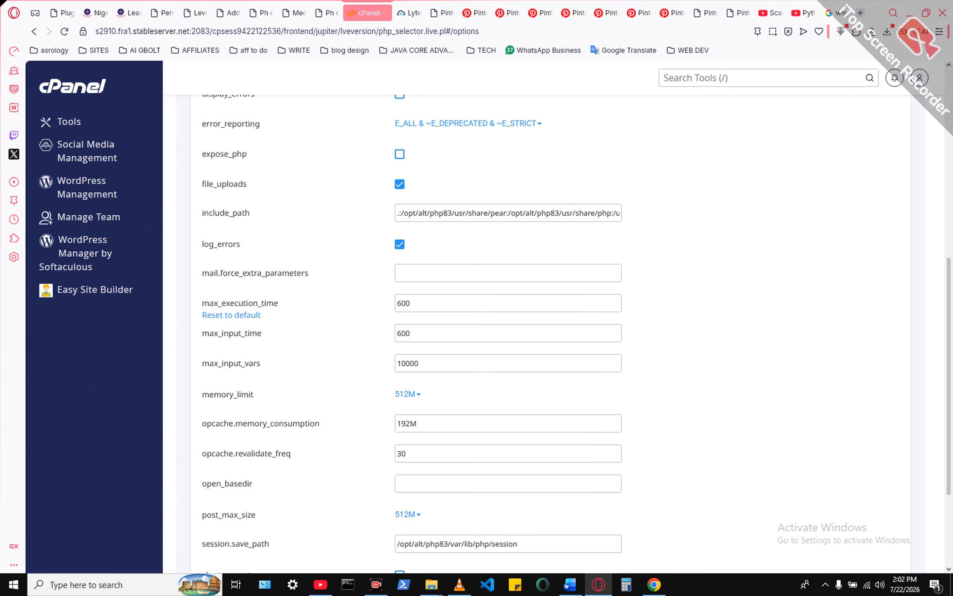
- Set the PHP option upload_max_filesize to 1G
click(405, 454)
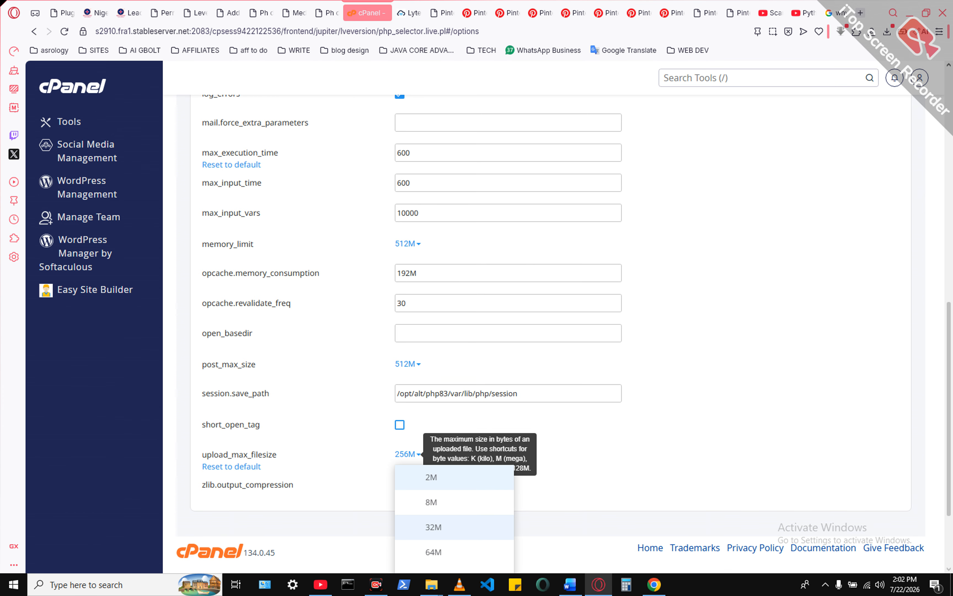
scroll(453, 513, down, 3)
click(429, 534)
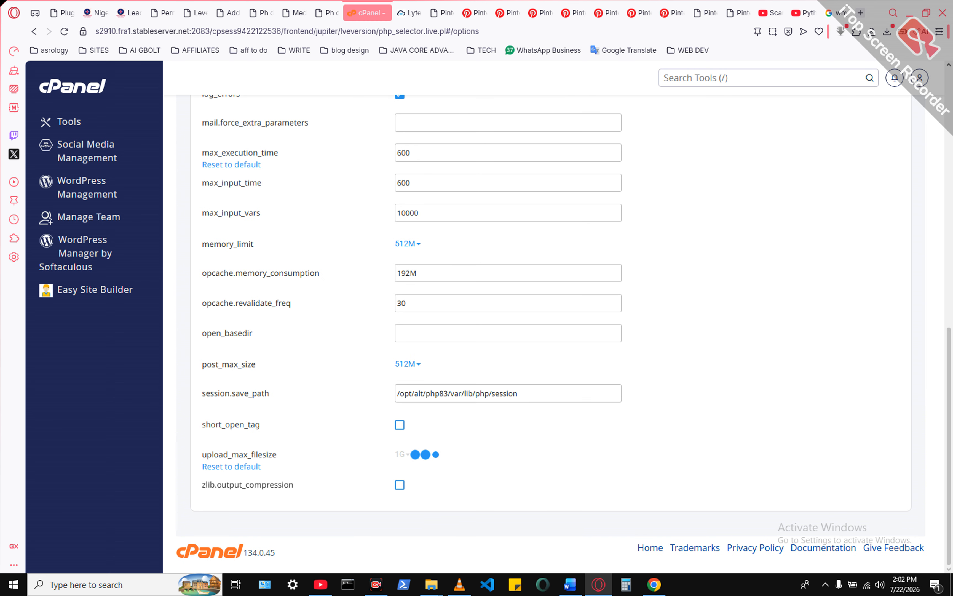
- Switch to the WordPress dashboard, open the page for adding a media file and reload it to check the maximum upload size
click(162, 13)
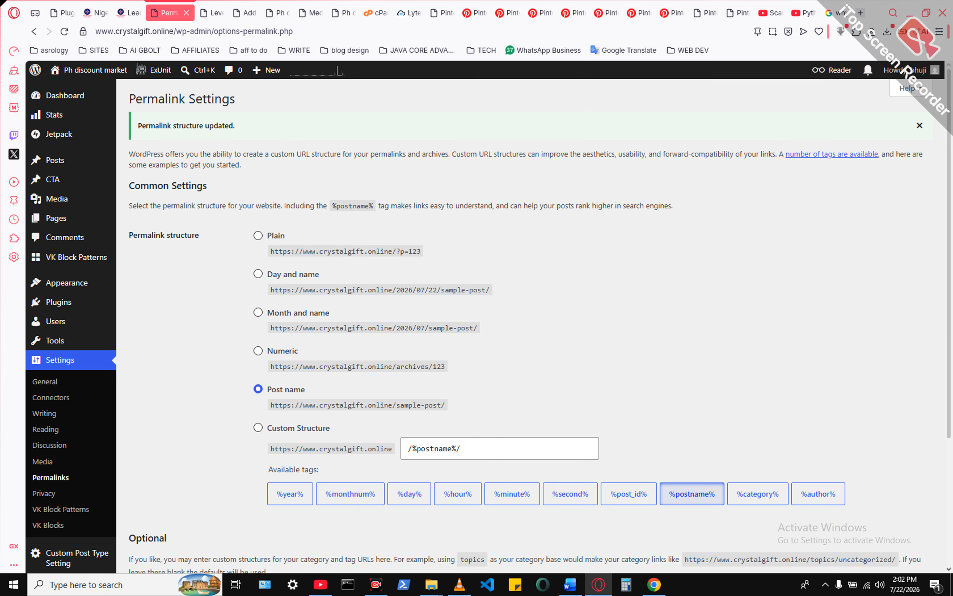
mouse_move(56, 218)
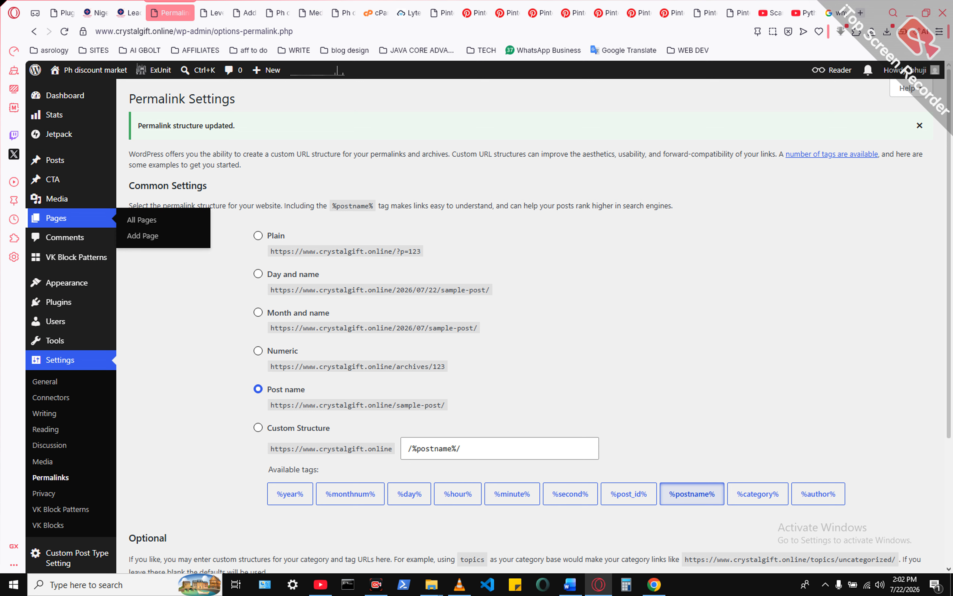
click(151, 216)
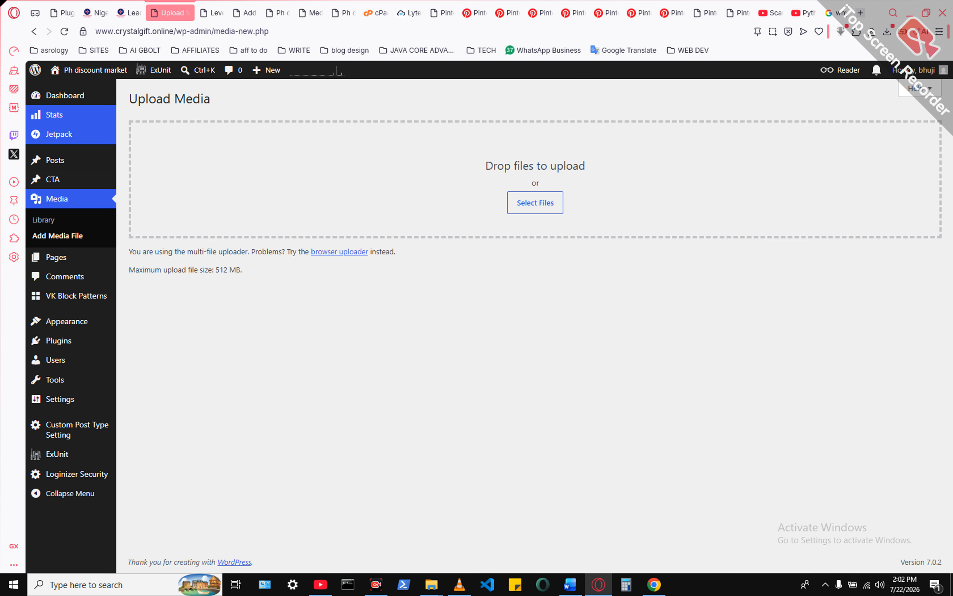
click(65, 32)
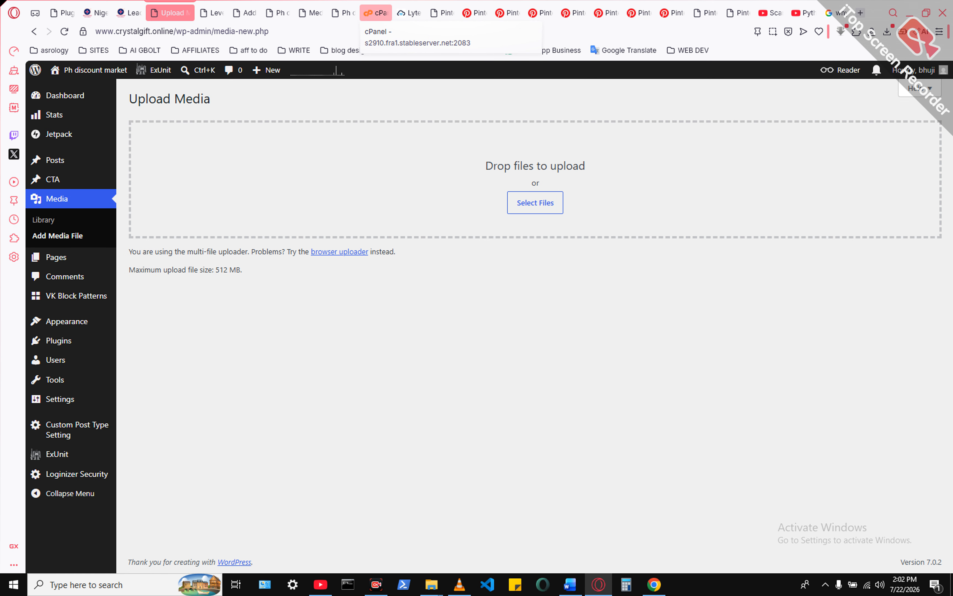
- Switch to cPanel, set upload_max_filesize to 256M, and return to the WordPress Upload Media page
click(376, 12)
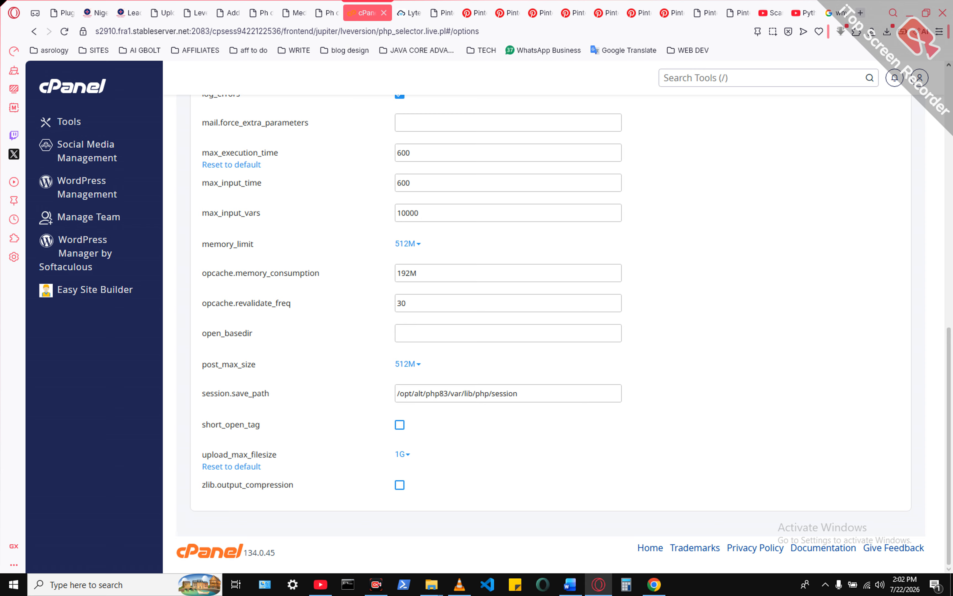
click(402, 454)
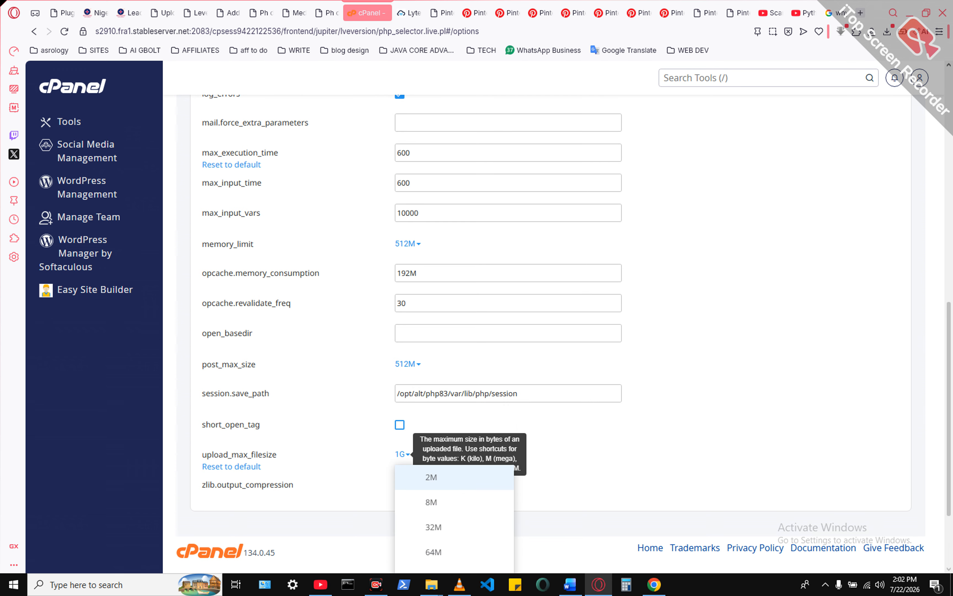
scroll(453, 461, down, 3)
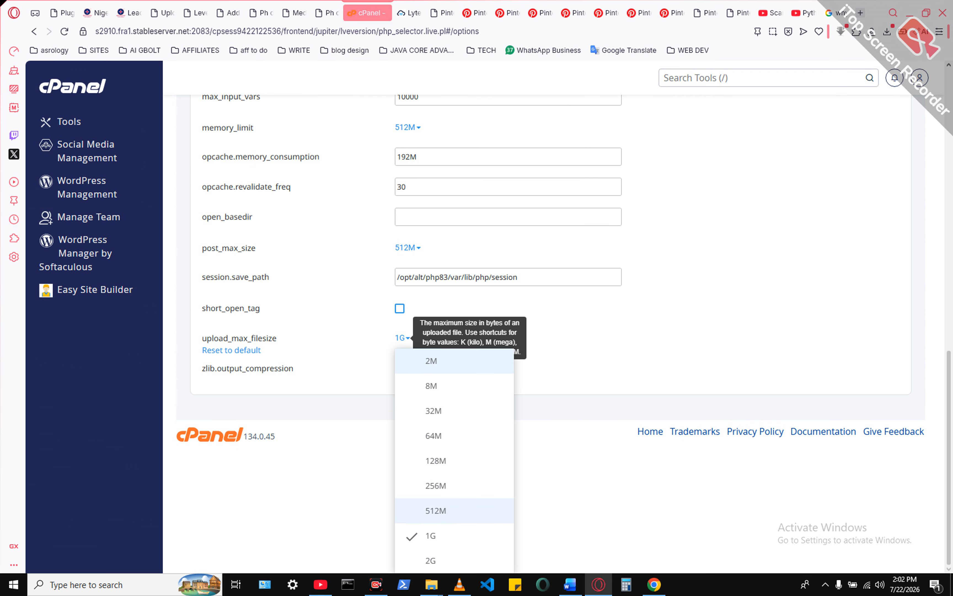
click(436, 486)
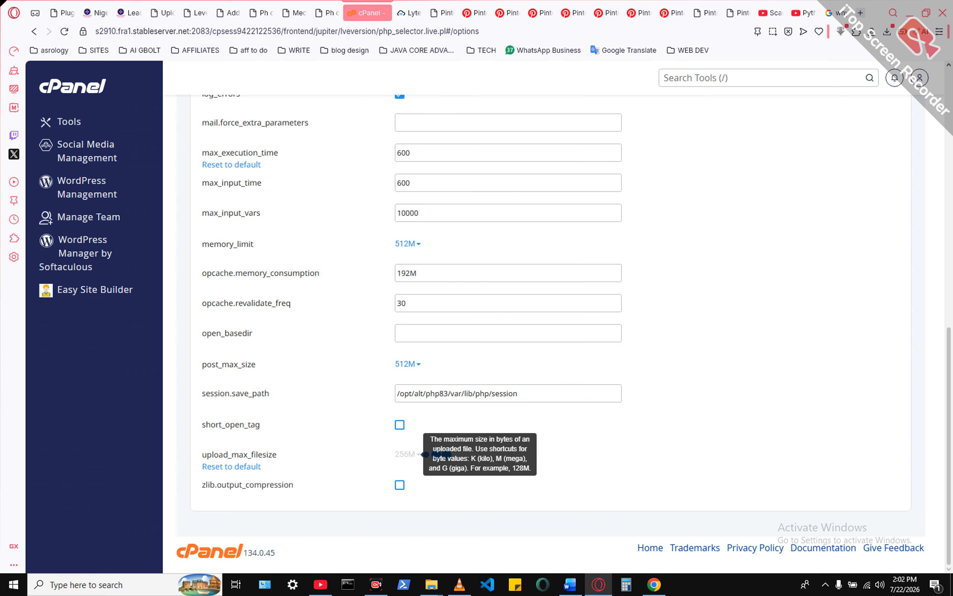
click(162, 13)
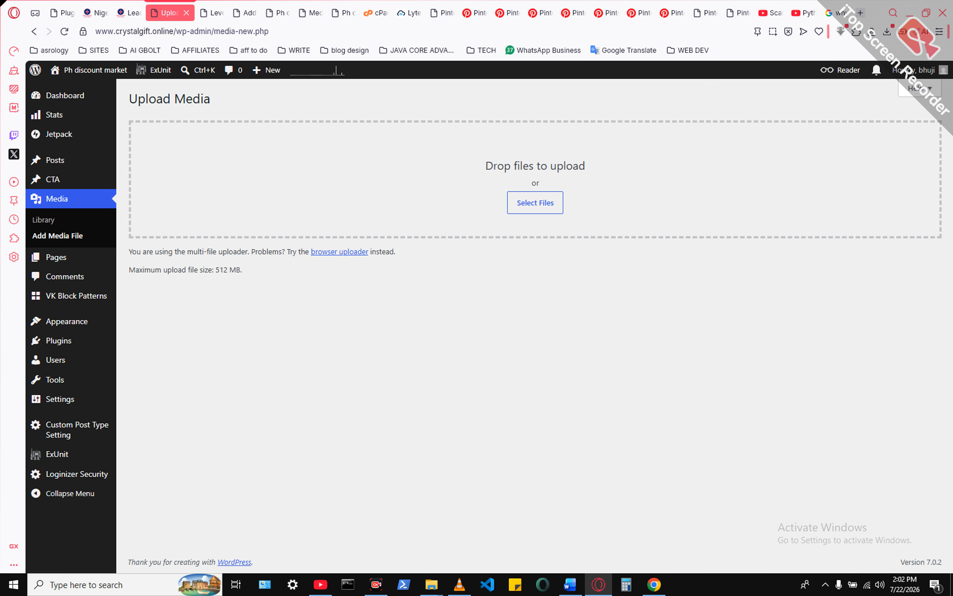
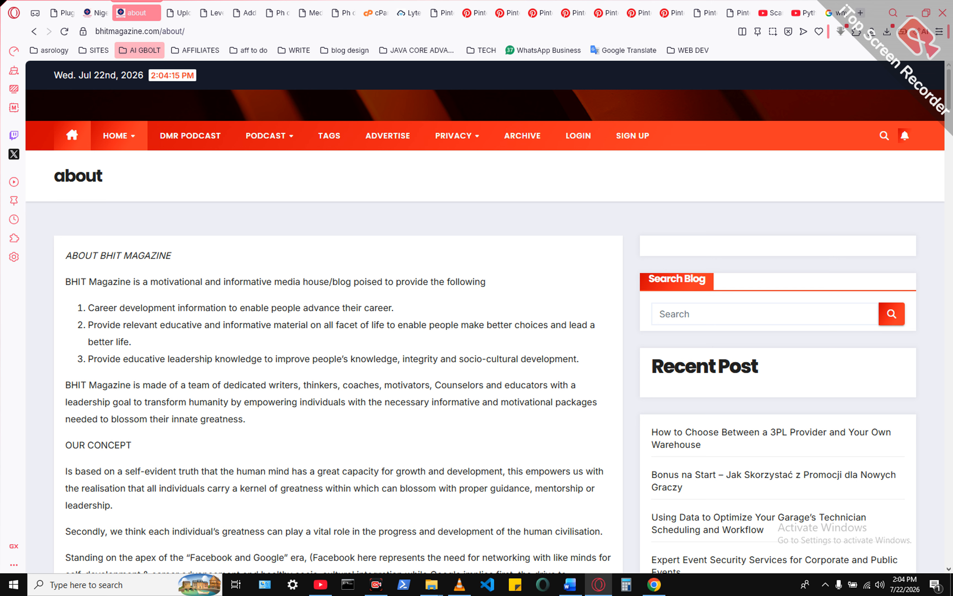
- Create a new page in the WordPress dashboard titled "About us" and publish it
click(202, 13)
click(163, 13)
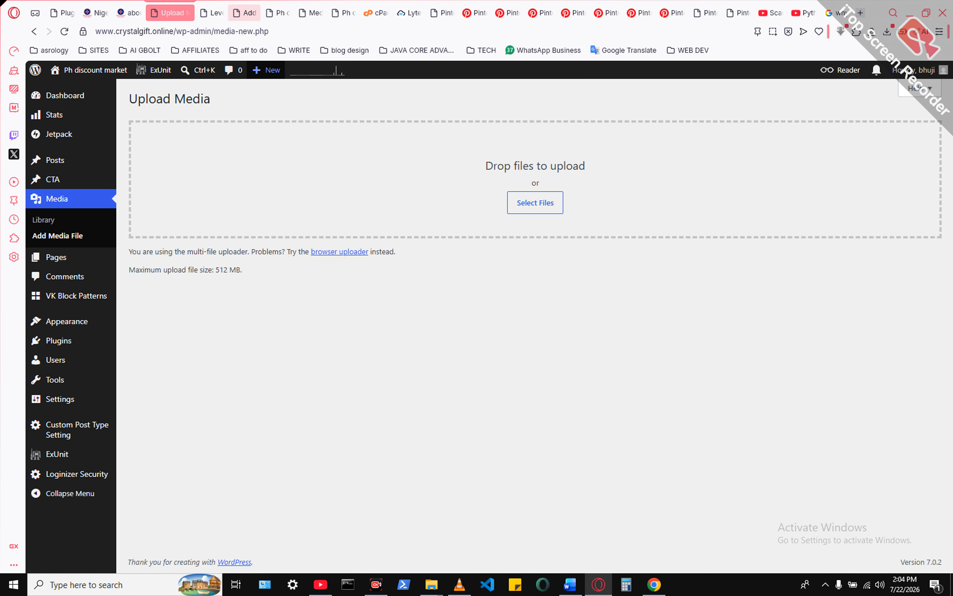
mouse_move(266, 70)
click(260, 119)
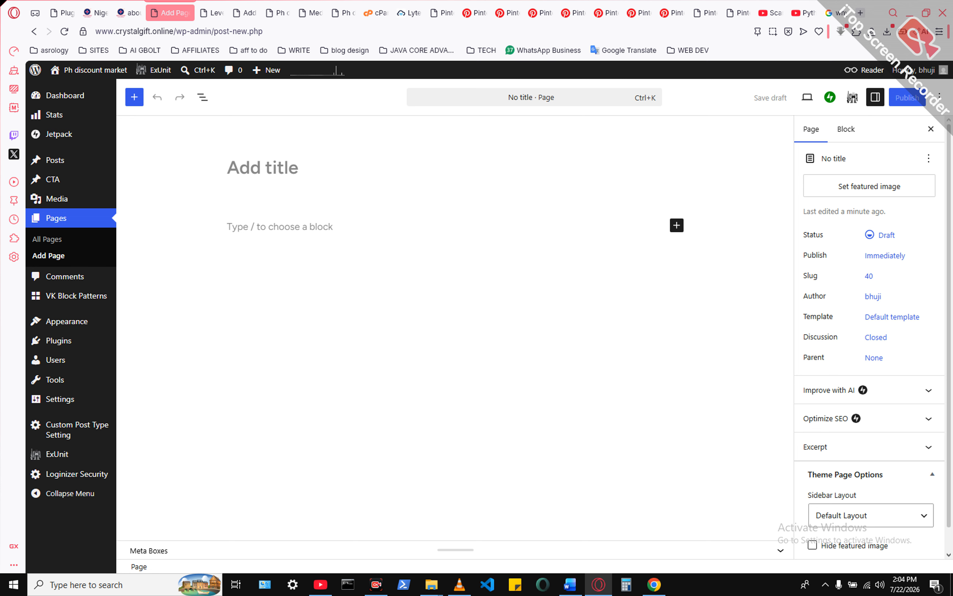
text(About)
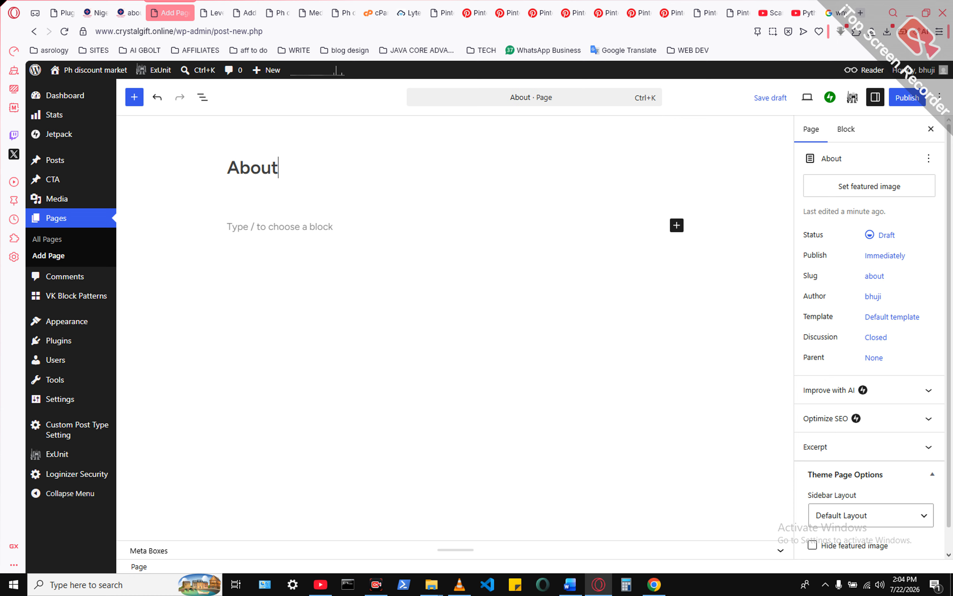
text( us)
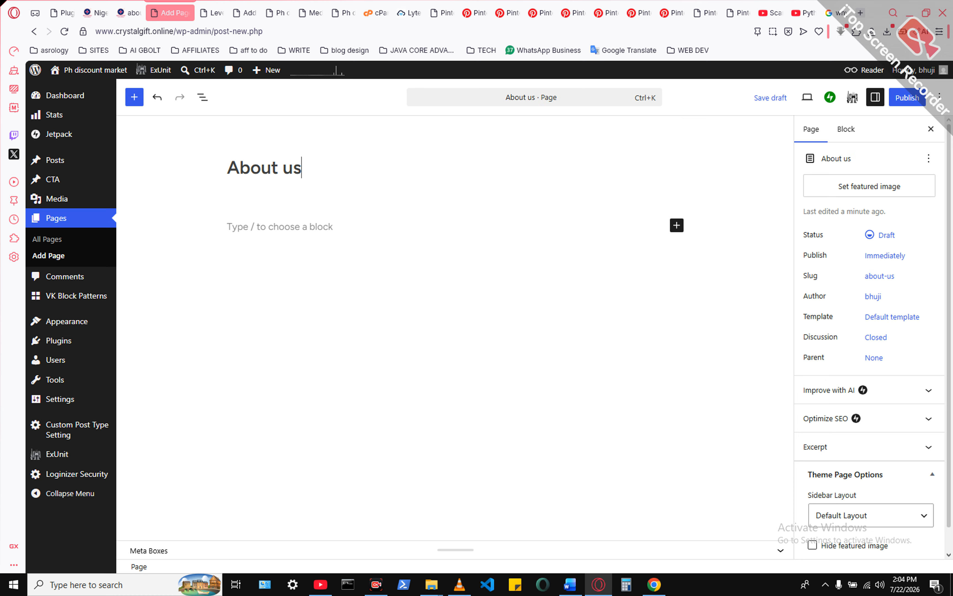
key(Return)
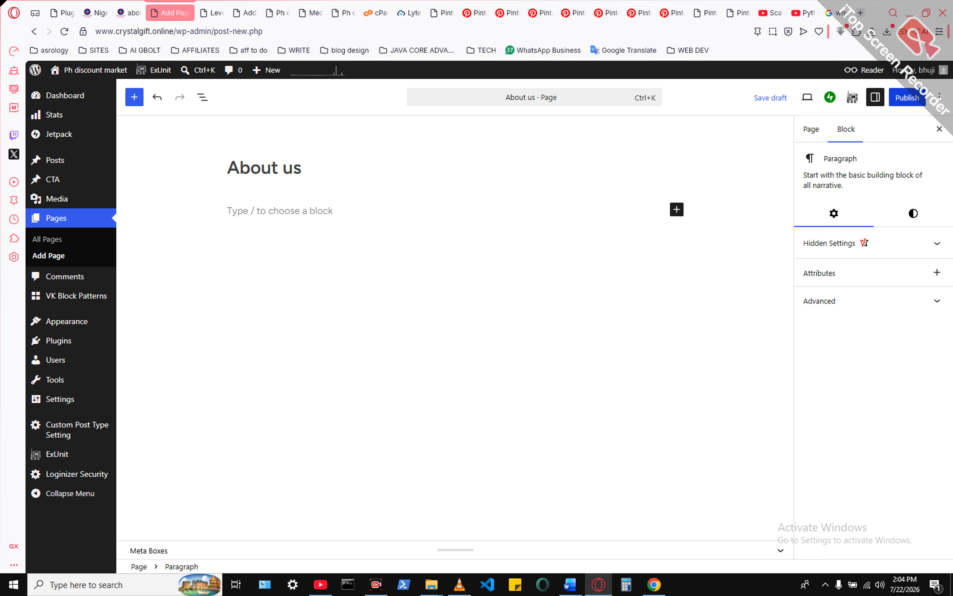
click(908, 97)
click(906, 98)
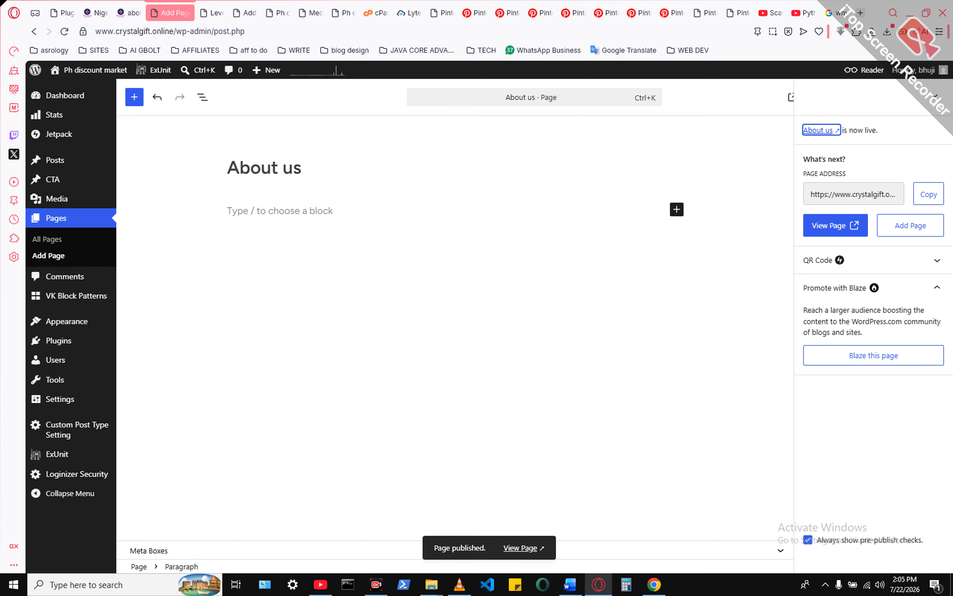
- View the published About us page, compare it with the BHIT Magazine about page, and return to the page editor
click(832, 225)
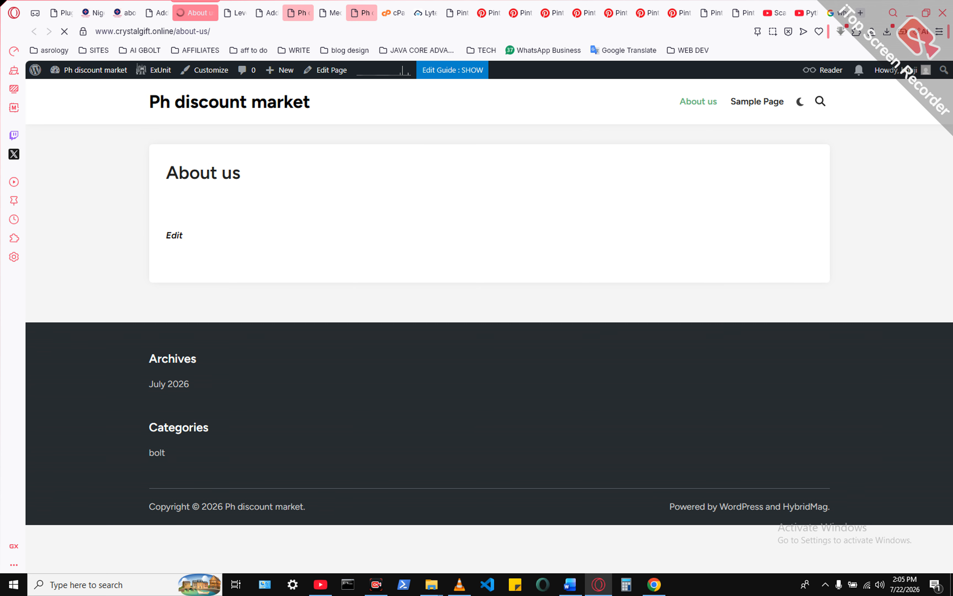
click(125, 13)
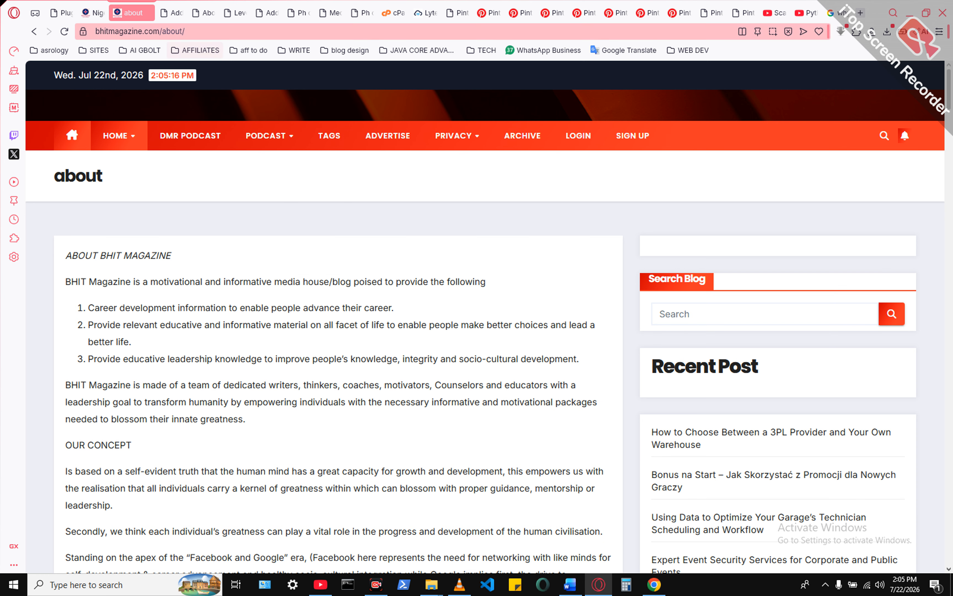
click(203, 13)
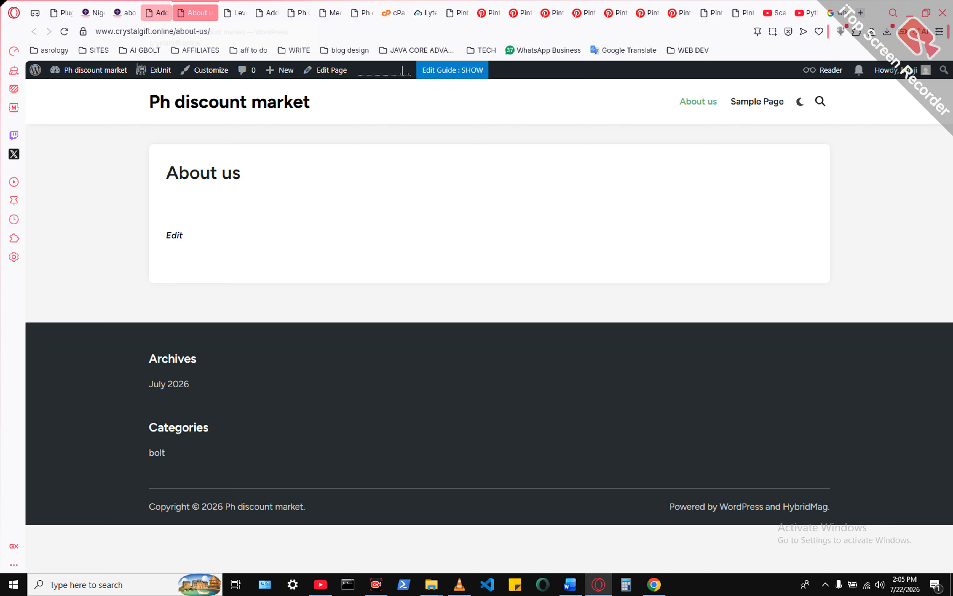
click(162, 12)
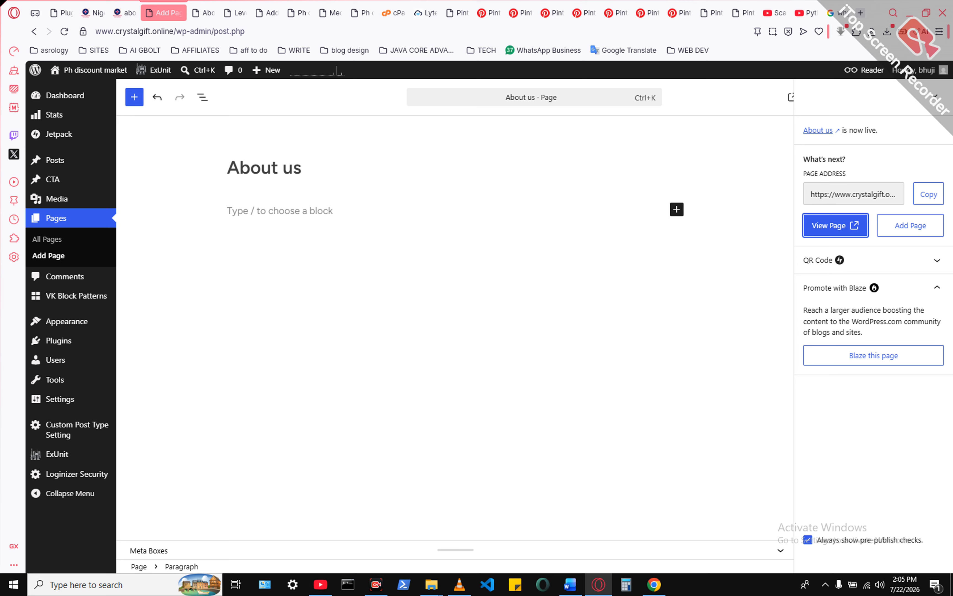
- Create a navigation menu named UPLINER and assign it to the Primary Menu location
mouse_move(67, 321)
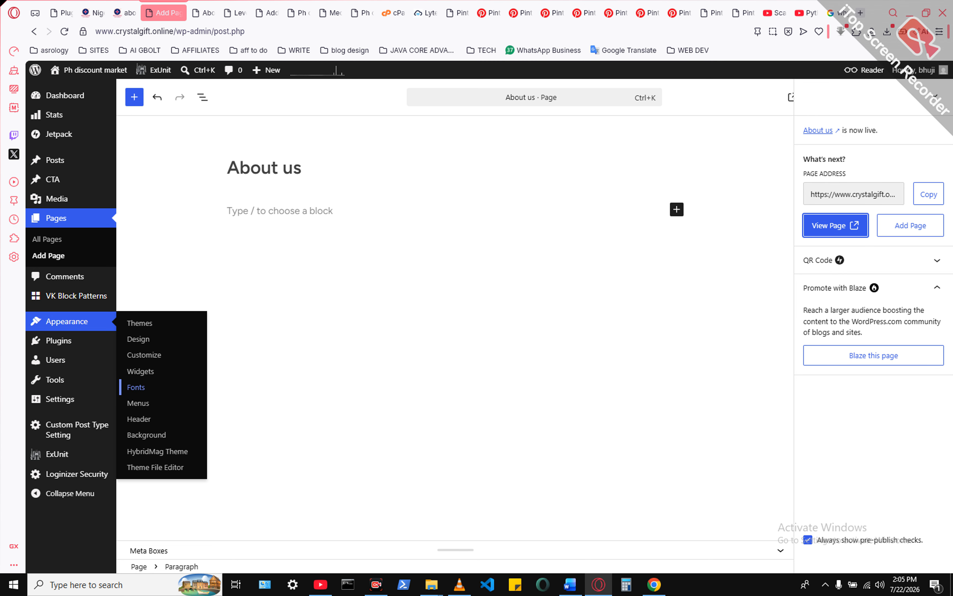
click(138, 403)
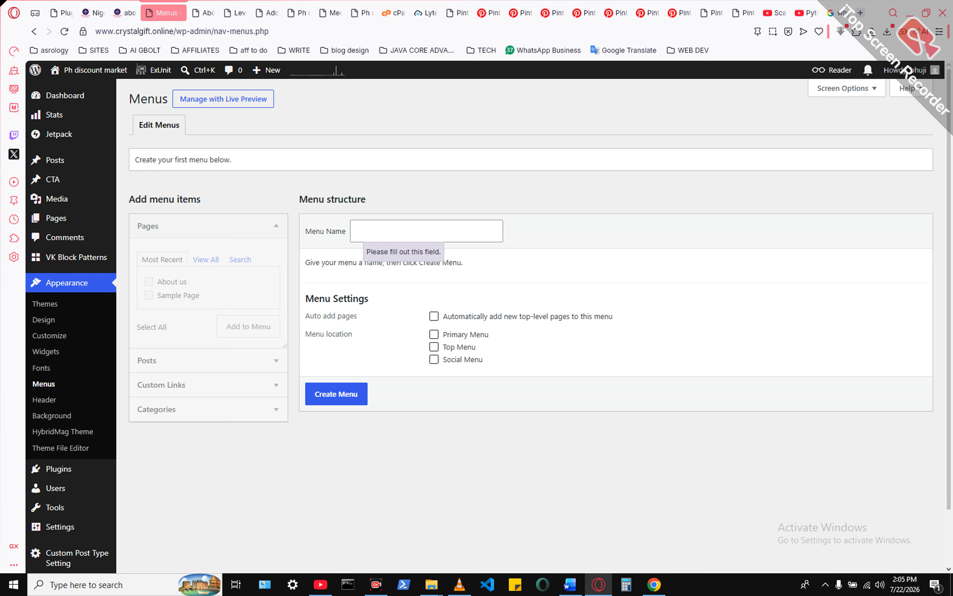
click(360, 232)
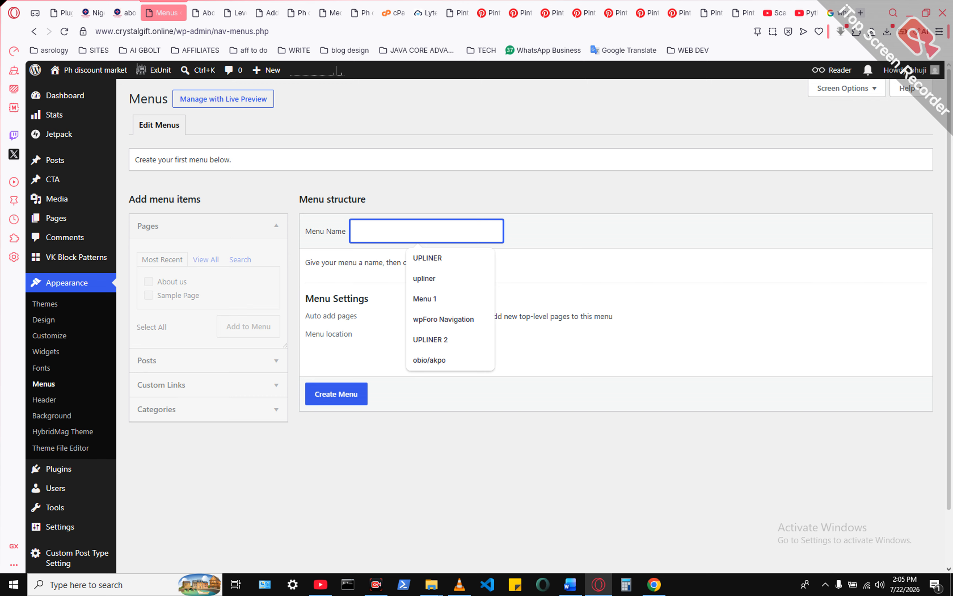
click(428, 258)
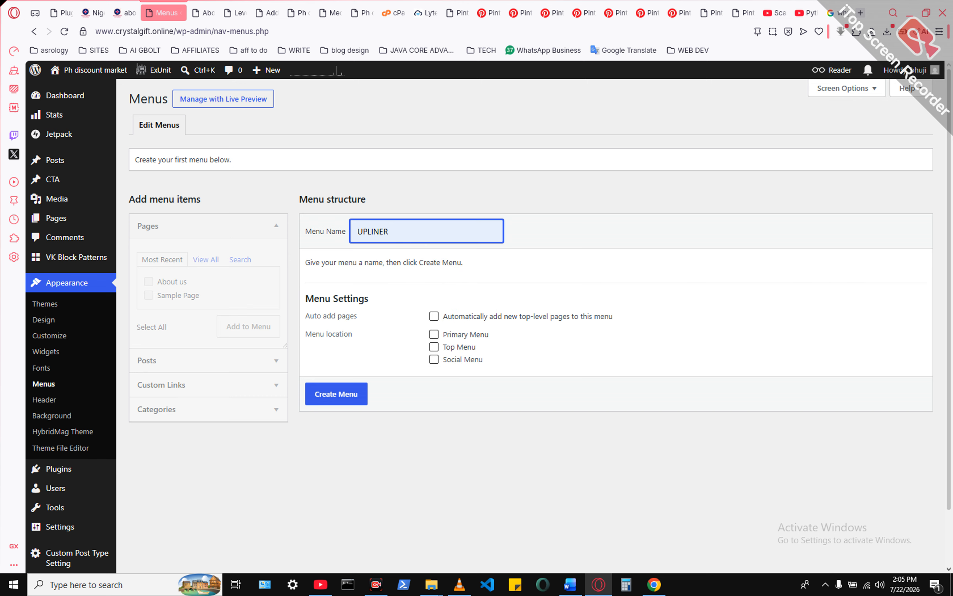
click(434, 347)
key(space)
key(shift+Tab)
key(space)
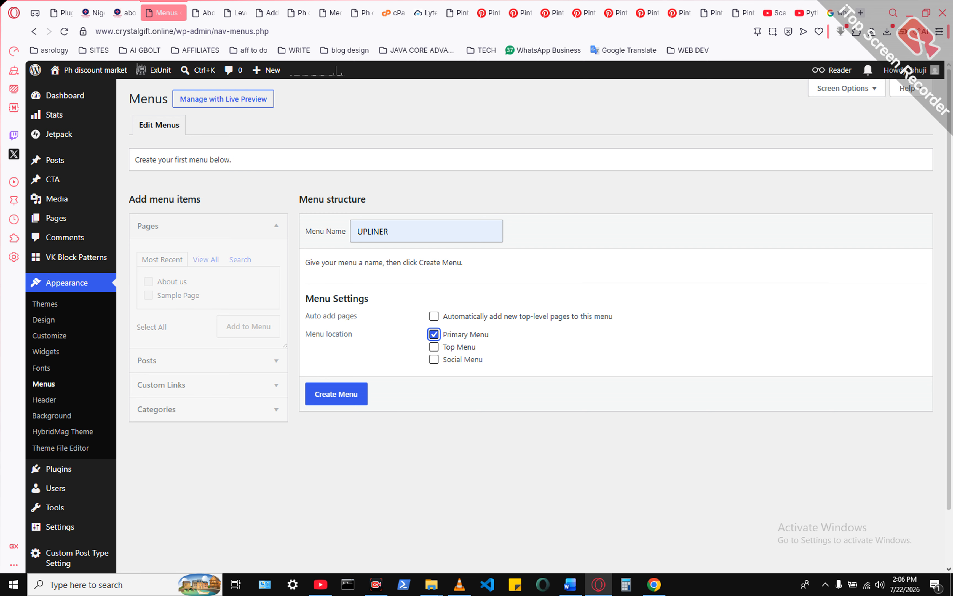
key(Tab)
key(Return)
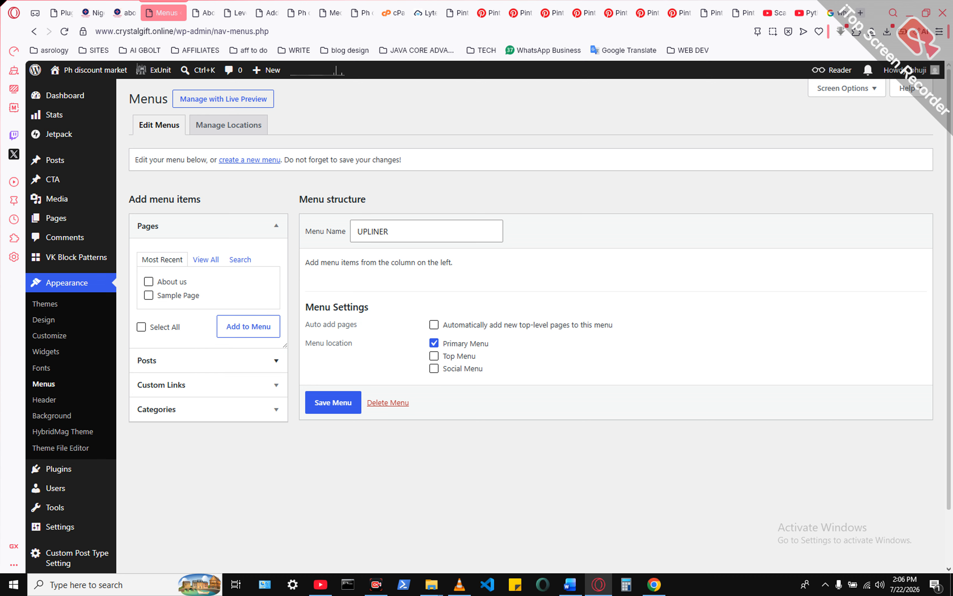
- Add the About us page to the UPLINER menu
click(208, 226)
click(208, 226)
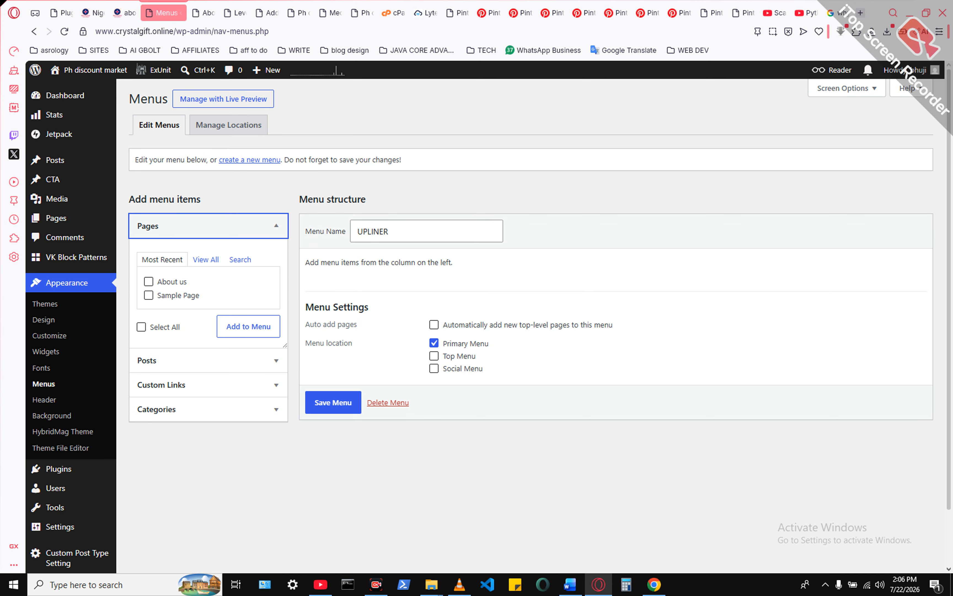
click(206, 259)
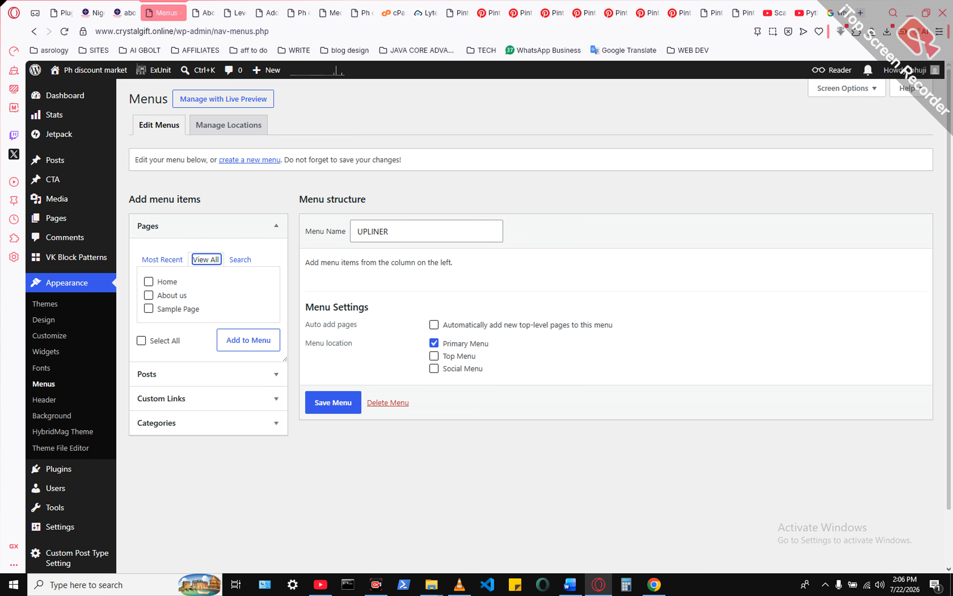
click(162, 259)
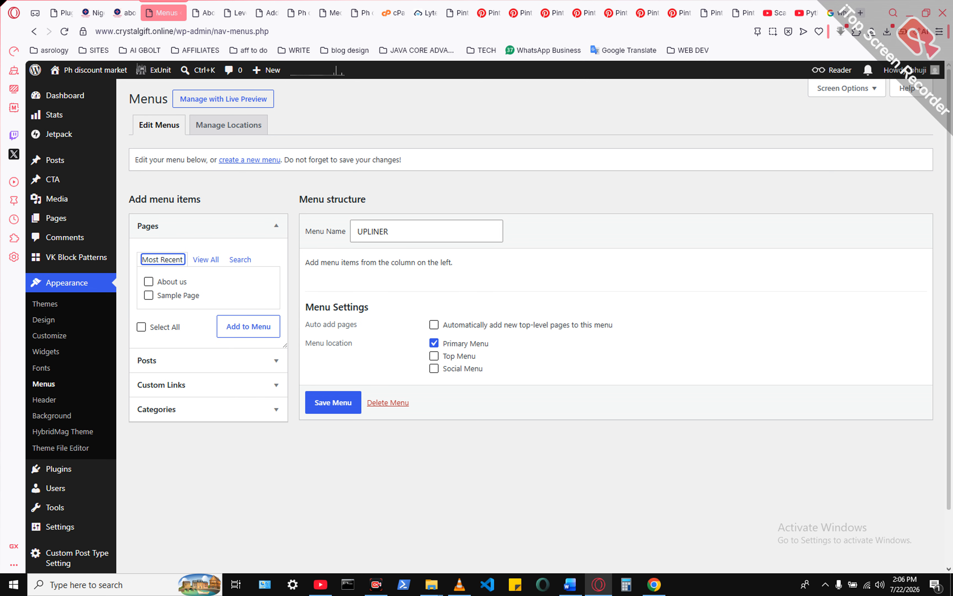
click(148, 281)
click(248, 326)
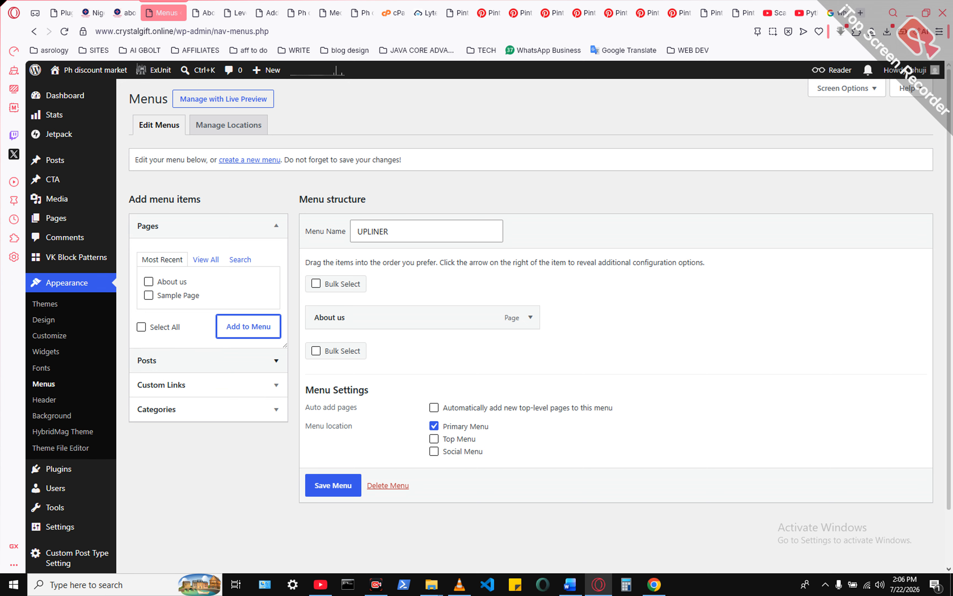
key(Tab)
key(Return)
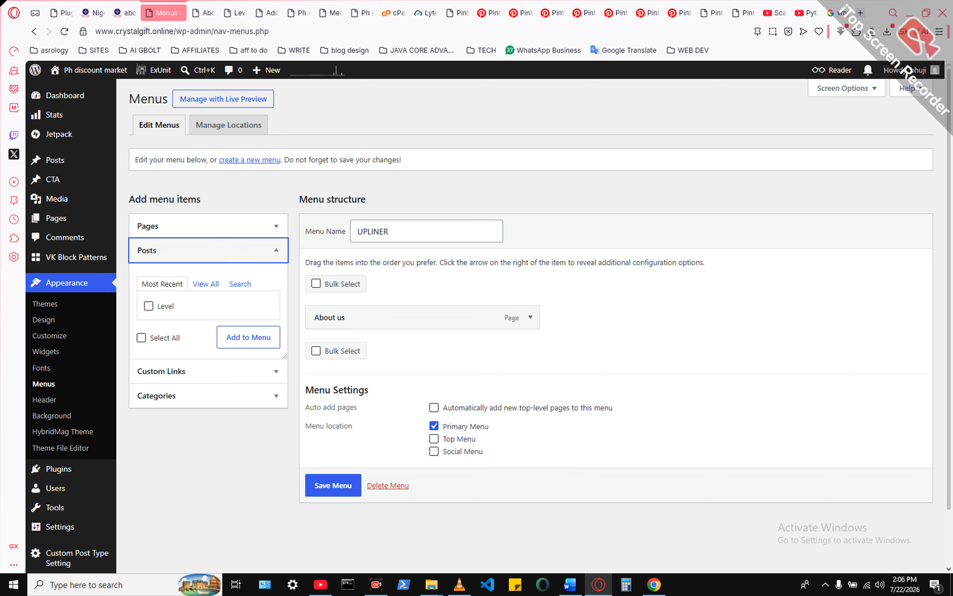
click(149, 306)
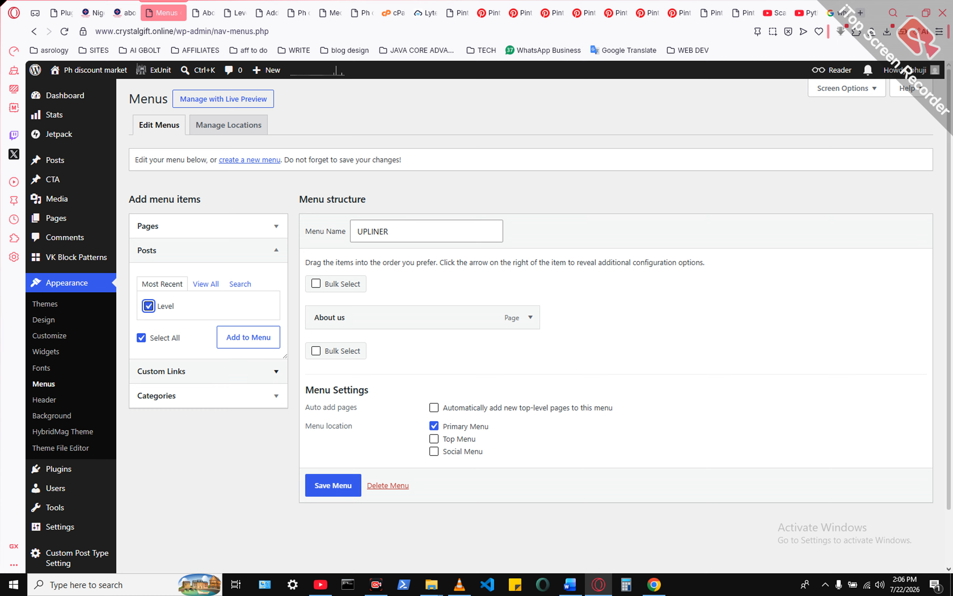
- Add the bolt category to the UPLINER menu and save the menu
click(177, 396)
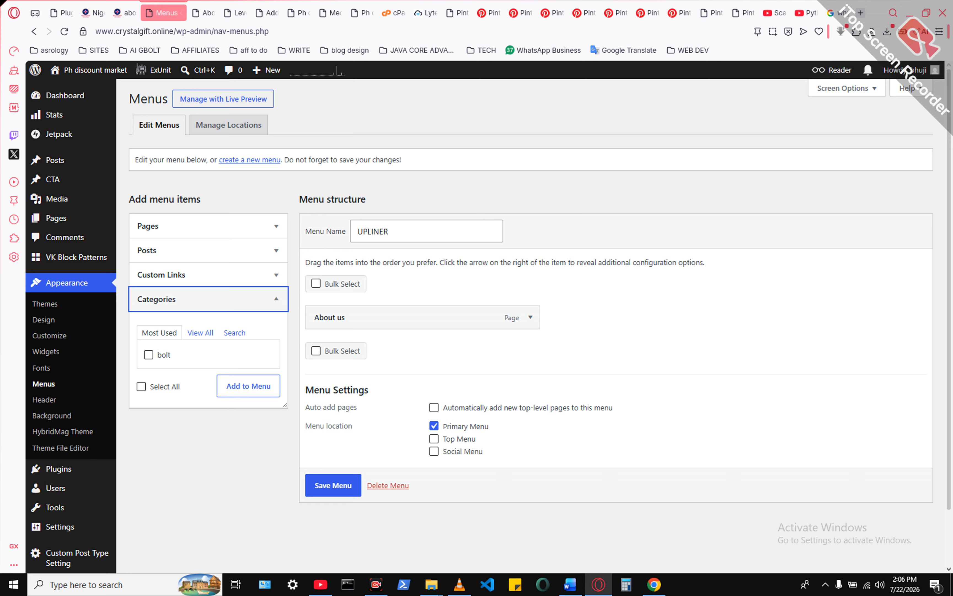
click(149, 355)
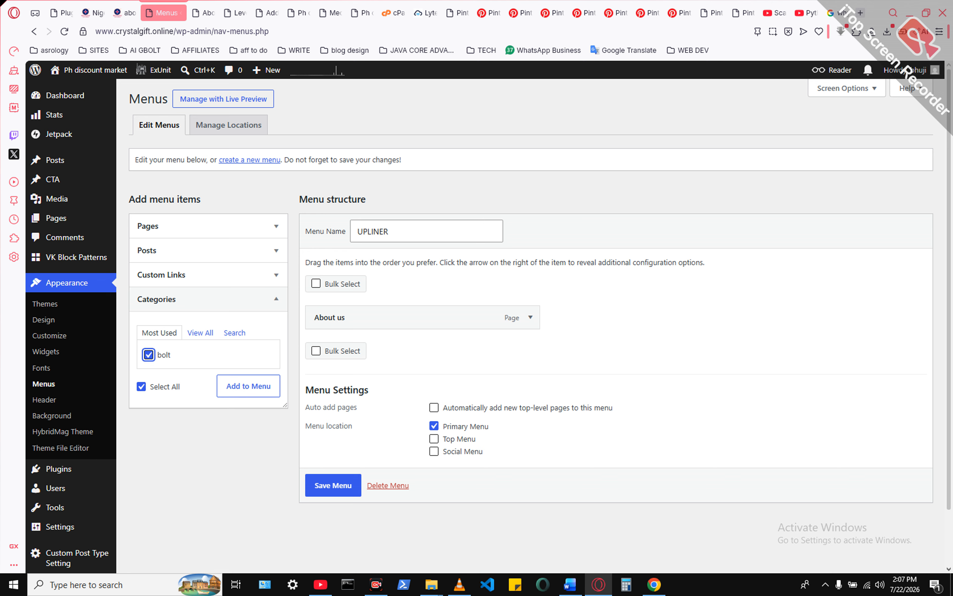
click(249, 387)
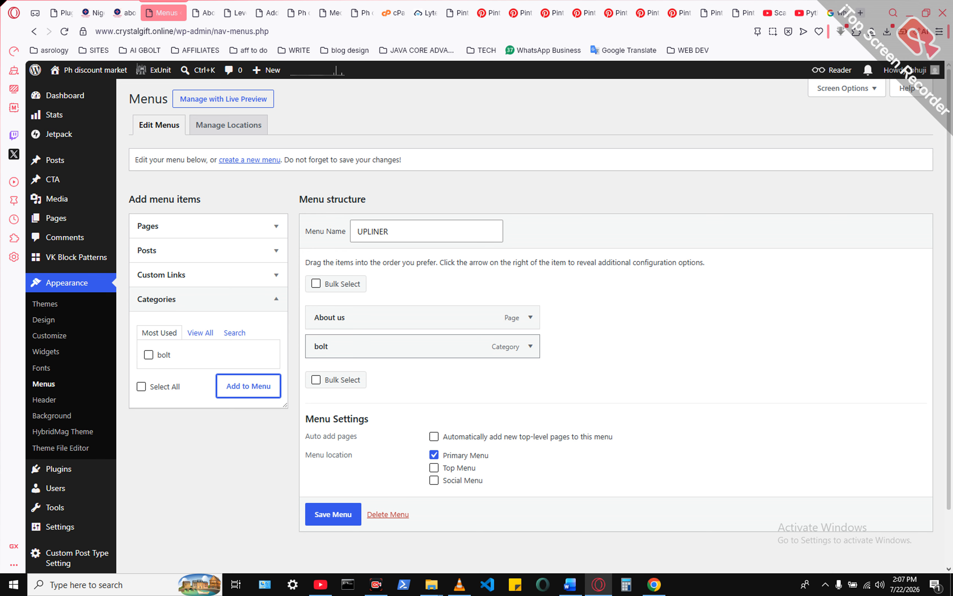
click(333, 514)
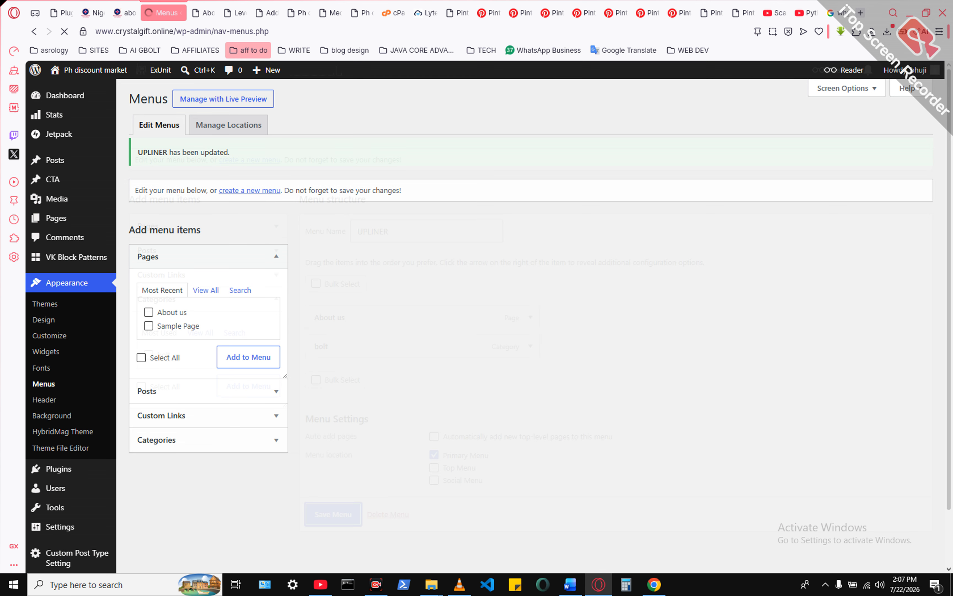
- Reload the live Level post to check the site navigation, and view the bolt category page
click(235, 12)
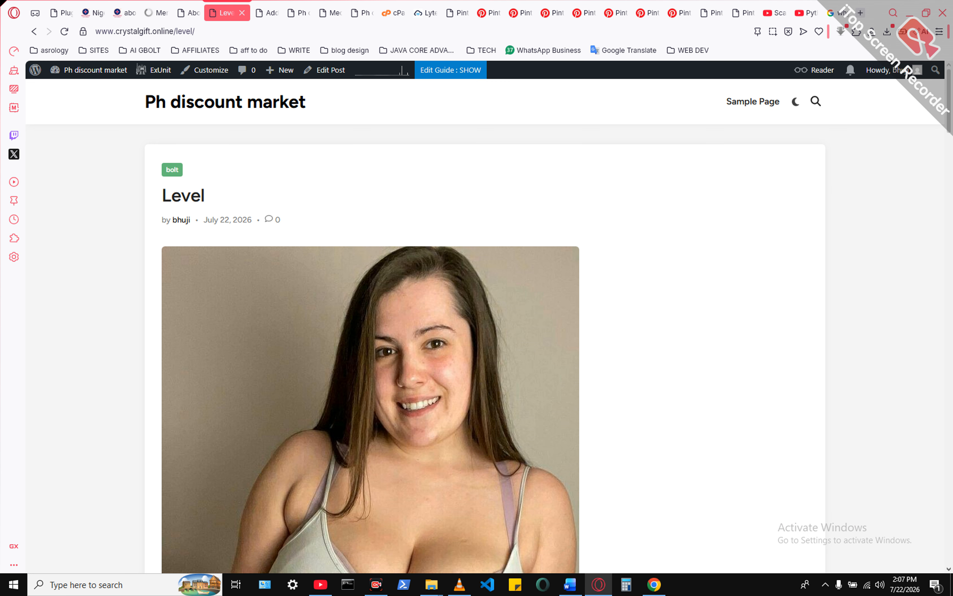
key(F5)
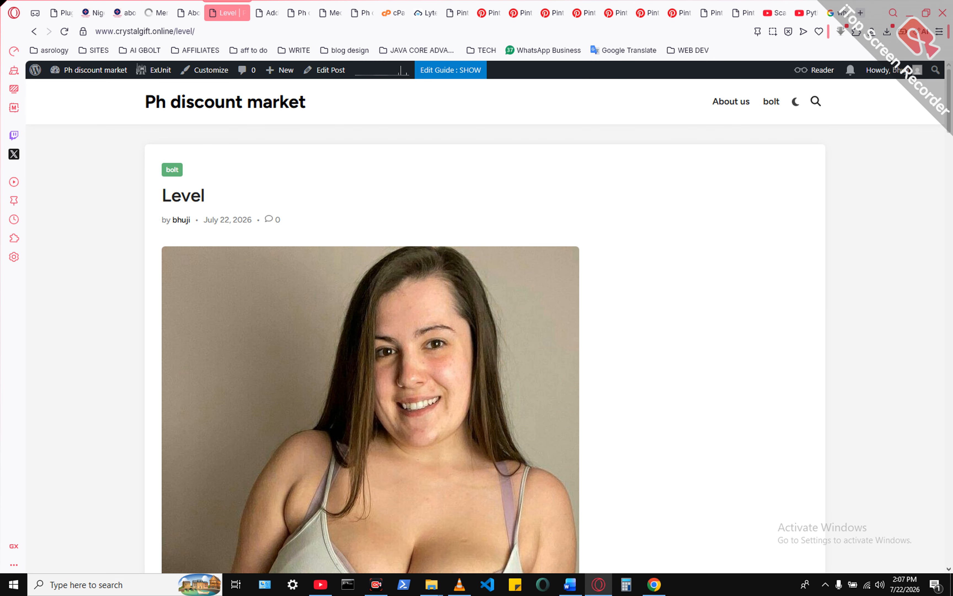
key(F5)
key(F5)
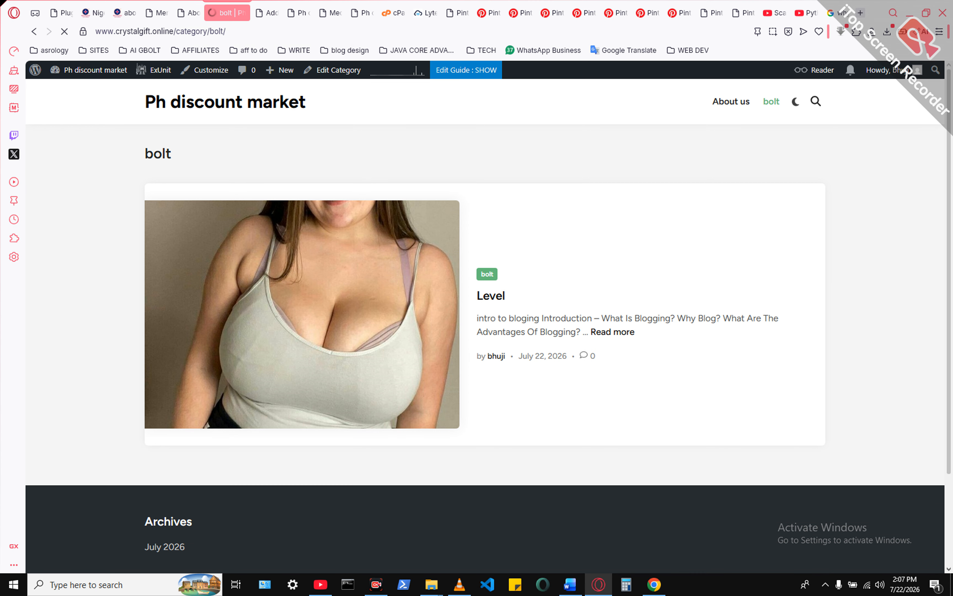
- Return to the WordPress Menus page and start a new post
click(190, 13)
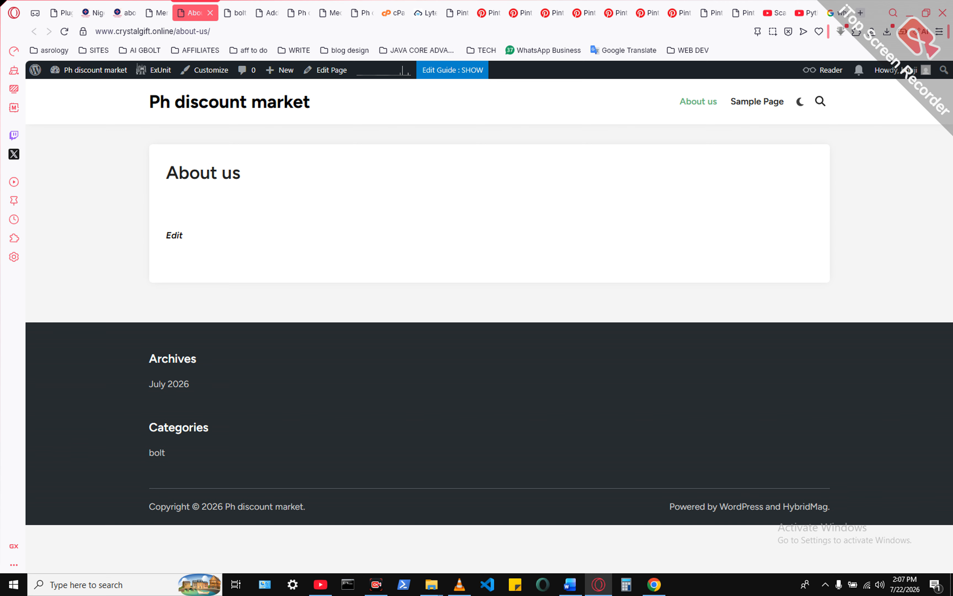
key(ctrl+shift+Tab)
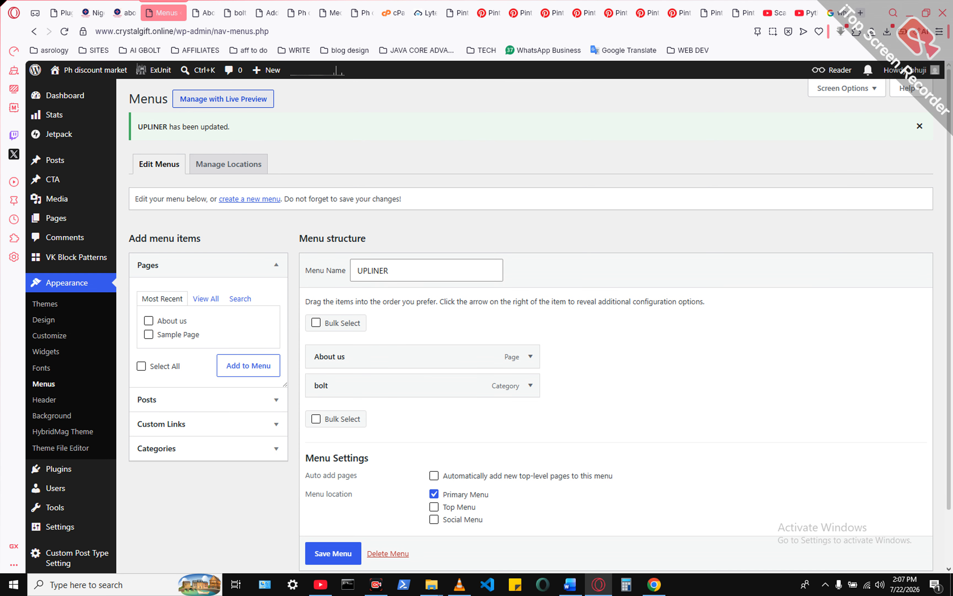
mouse_move(267, 70)
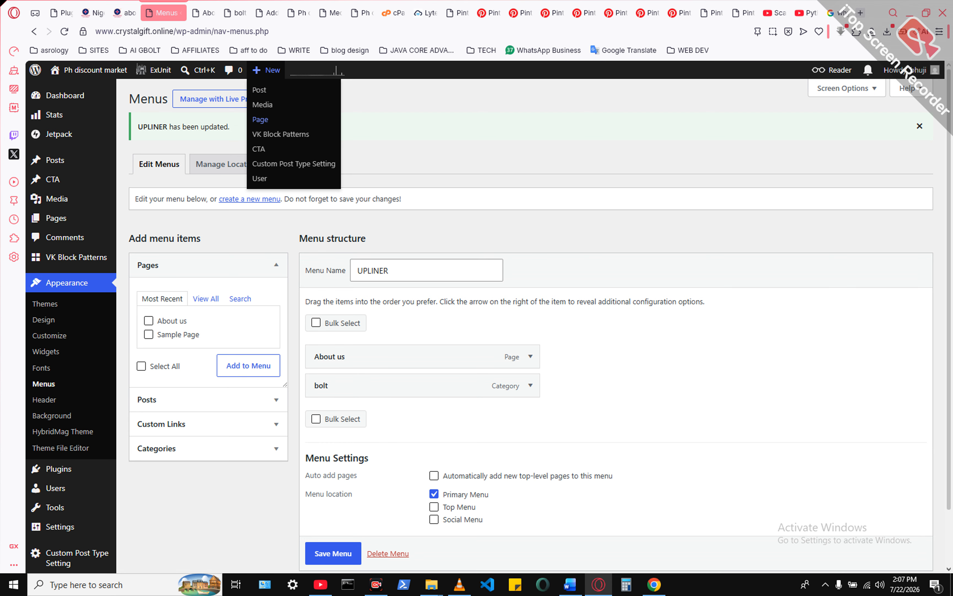
click(259, 90)
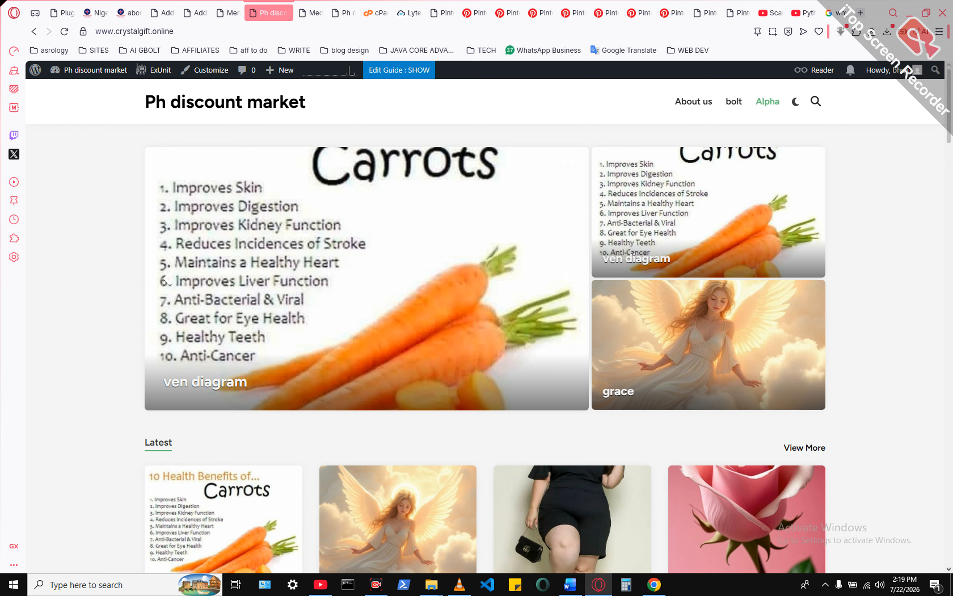
- Open the Alpha category from the live site's navigation and look through its posts
click(768, 101)
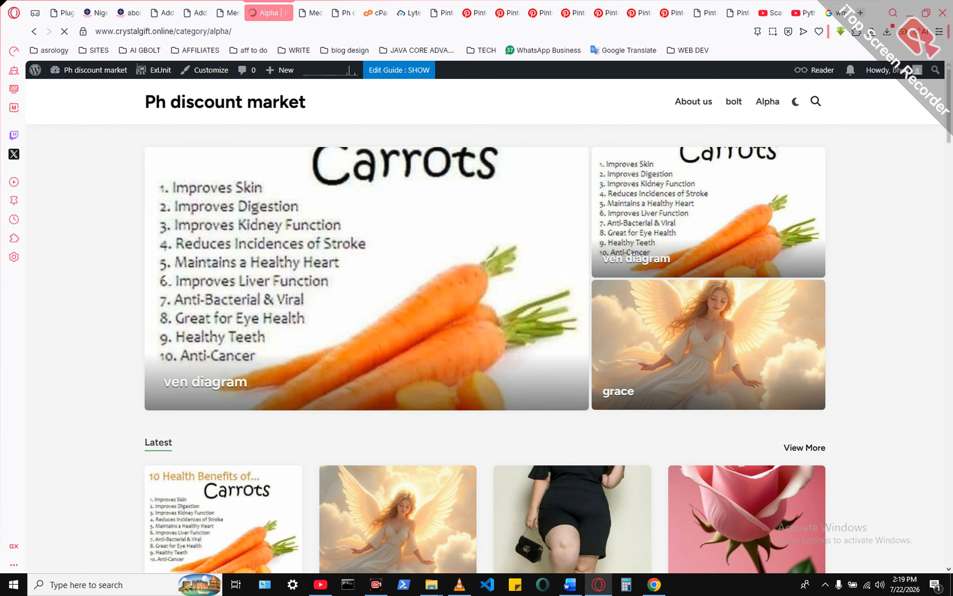
scroll(485, 325, down, 5)
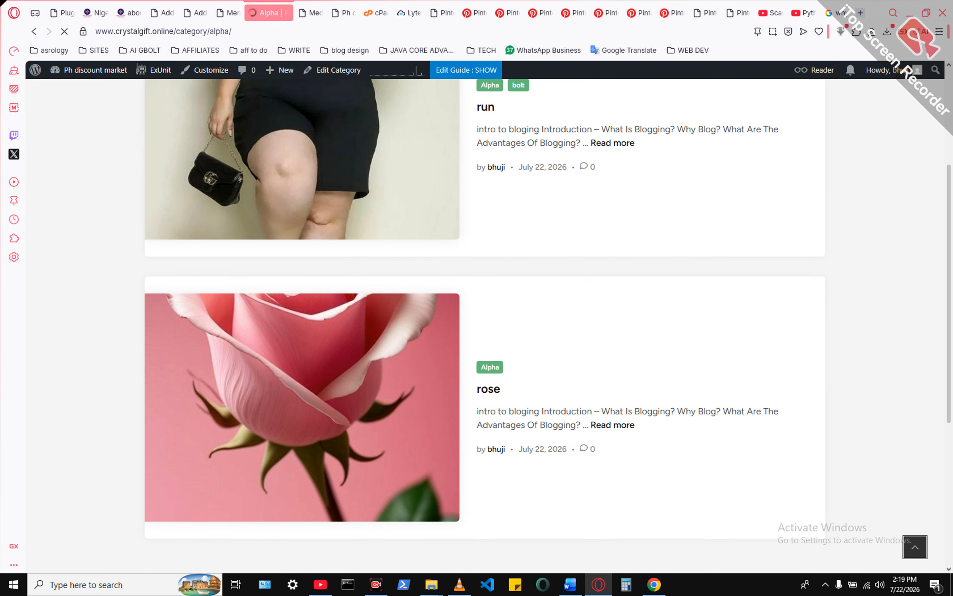
- Open the rose post from the Alpha category page and look through its content
scroll(485, 323, down, 3)
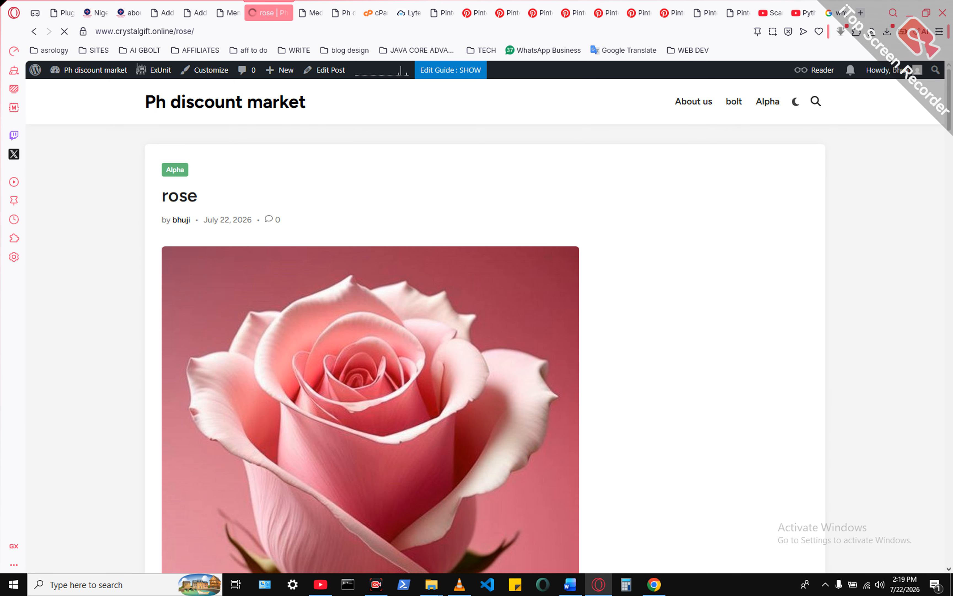
scroll(484, 327, down, 15)
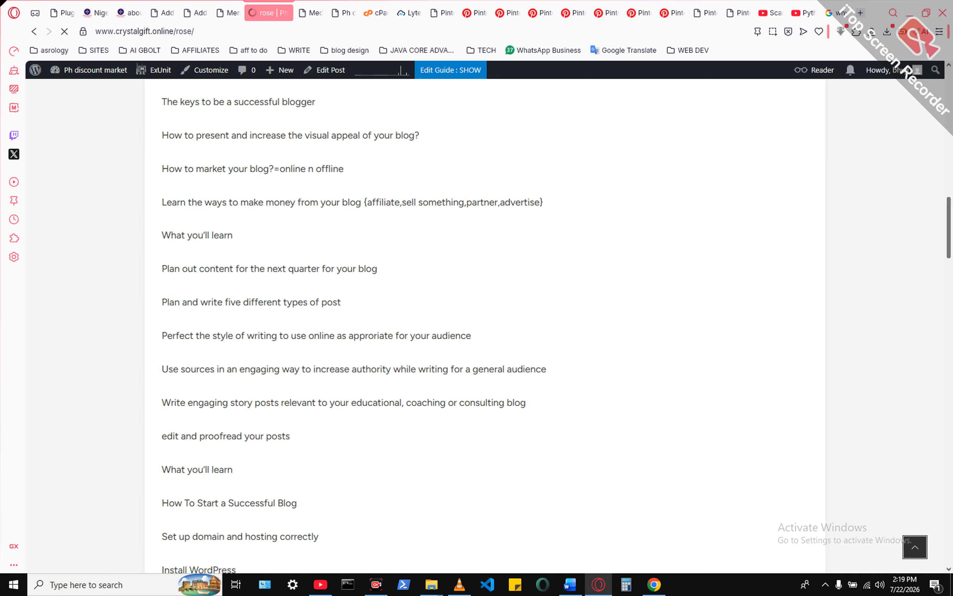
scroll(485, 328, up, 15)
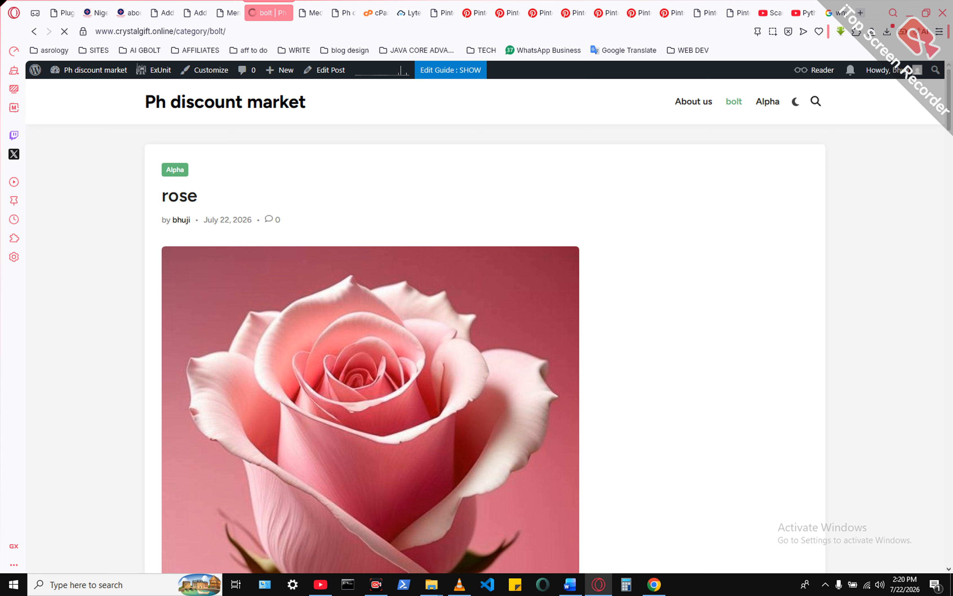
- Look through the posts in the bolt category, then open the run post and view it
scroll(486, 326, down, 15)
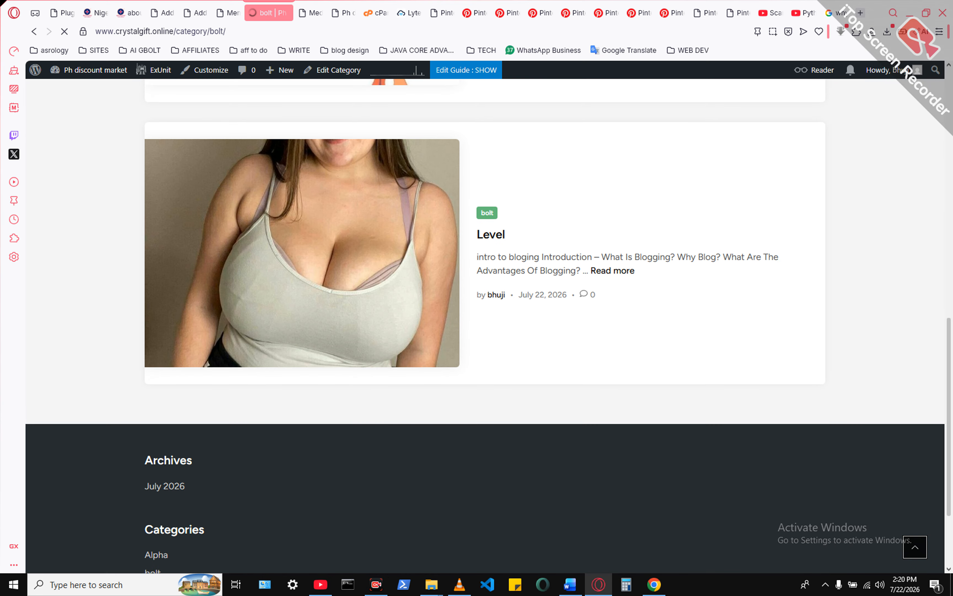
scroll(485, 326, up, 12)
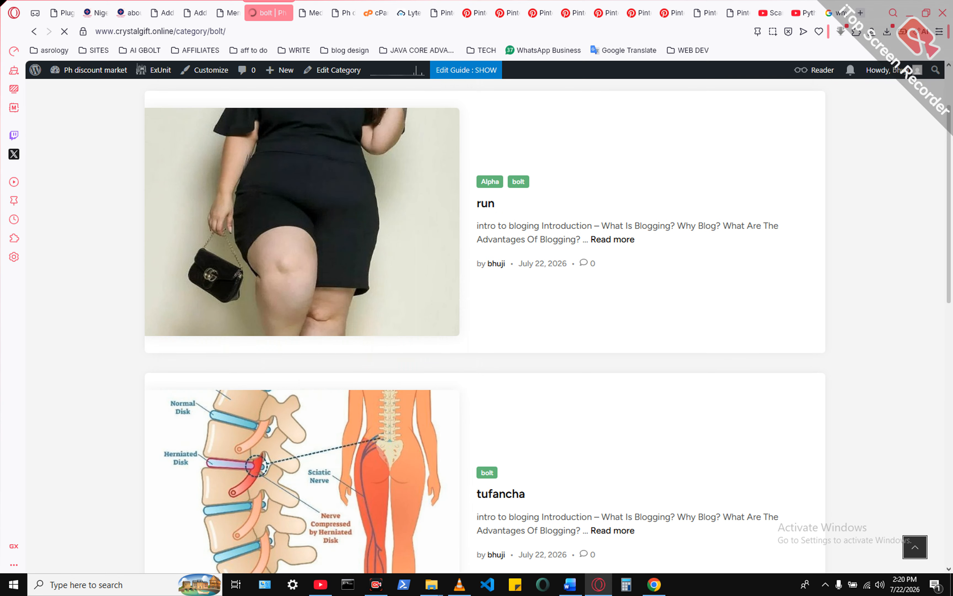
scroll(485, 327, up, 3)
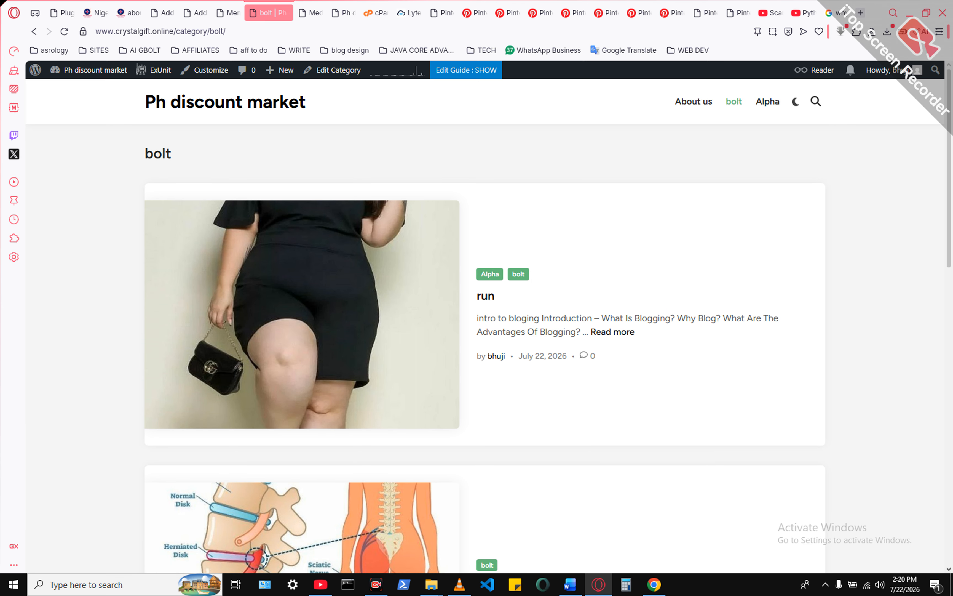
click(613, 332)
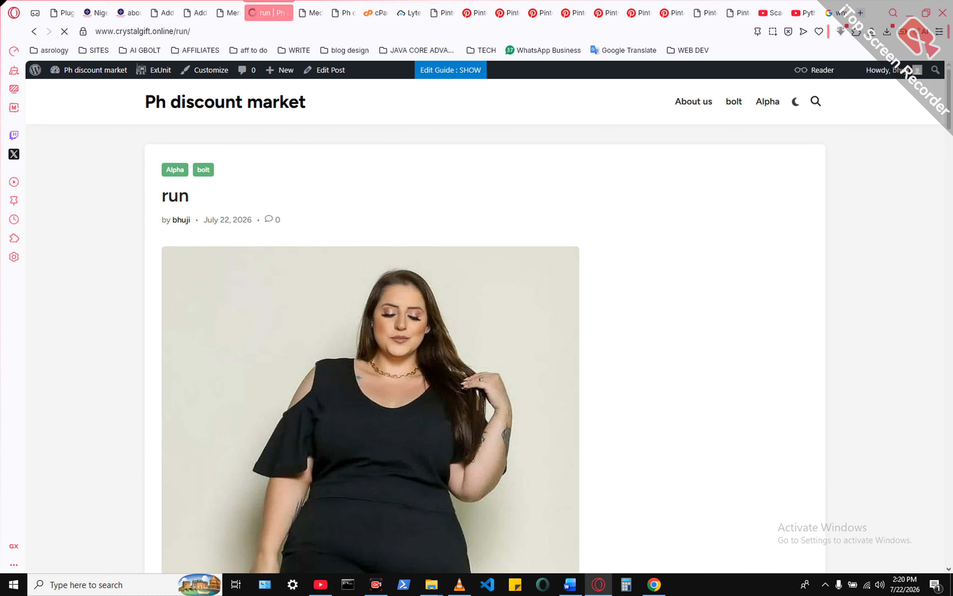
scroll(485, 326, down, 12)
scroll(484, 325, up, 12)
click(142, 31)
click(192, 31)
key(BackSpace)
key(BackSpace)
key(BackSpace)
key(BackSpace)
key(BackSpace)
key(BackSpace)
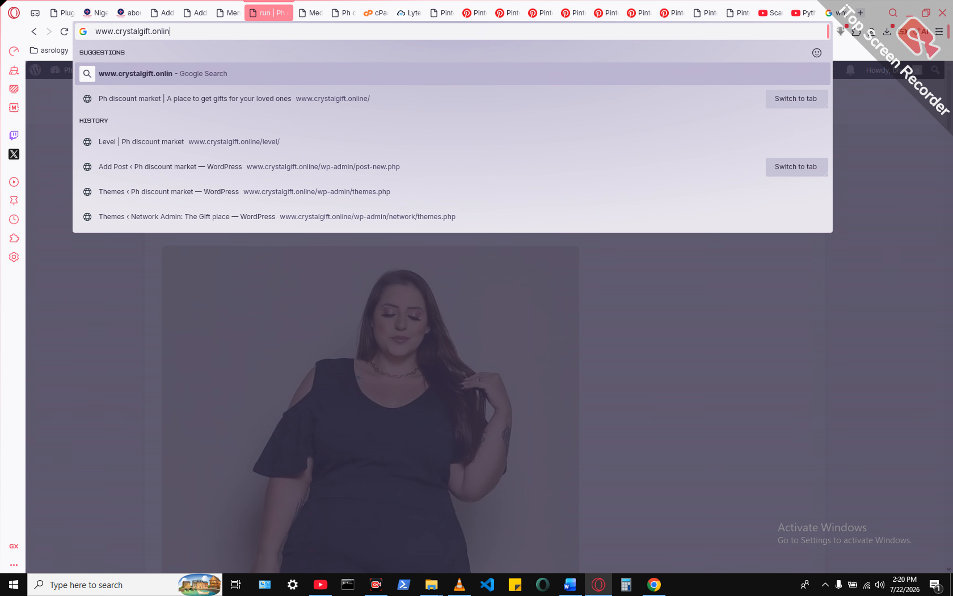
text(e)
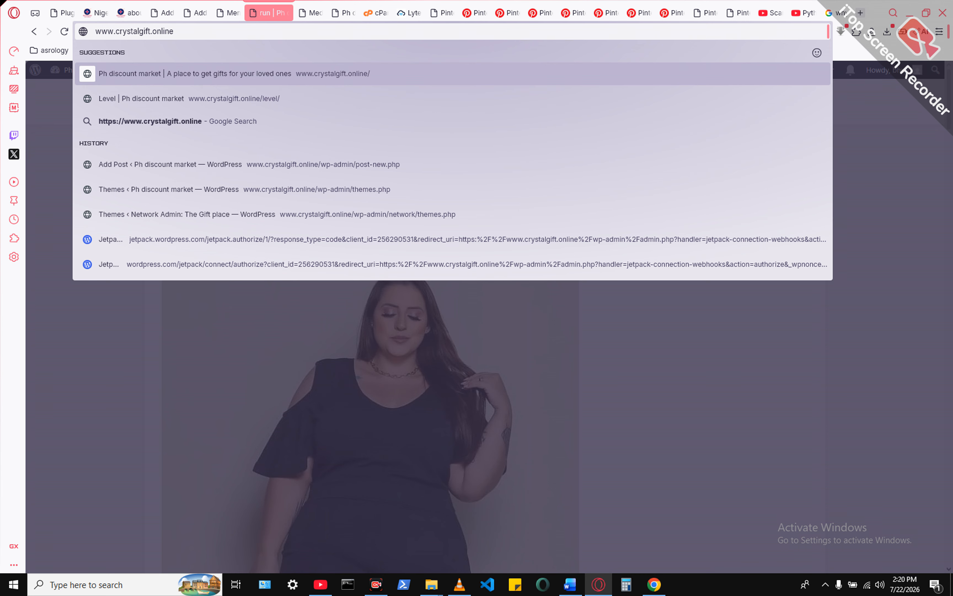
key(Return)
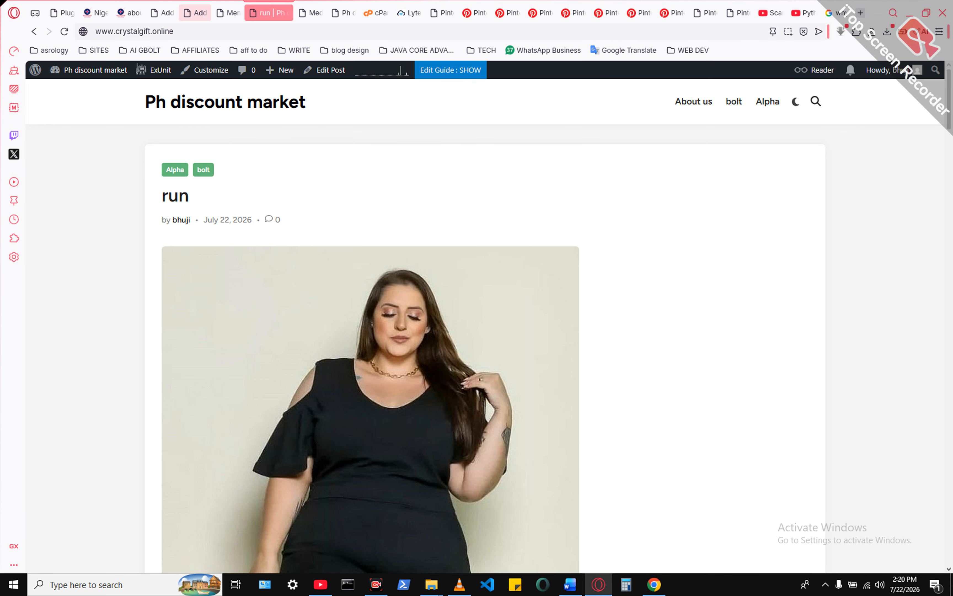
- Return to the WordPress Menus page and expand the Custom Links options for the UPLINER menu
click(232, 13)
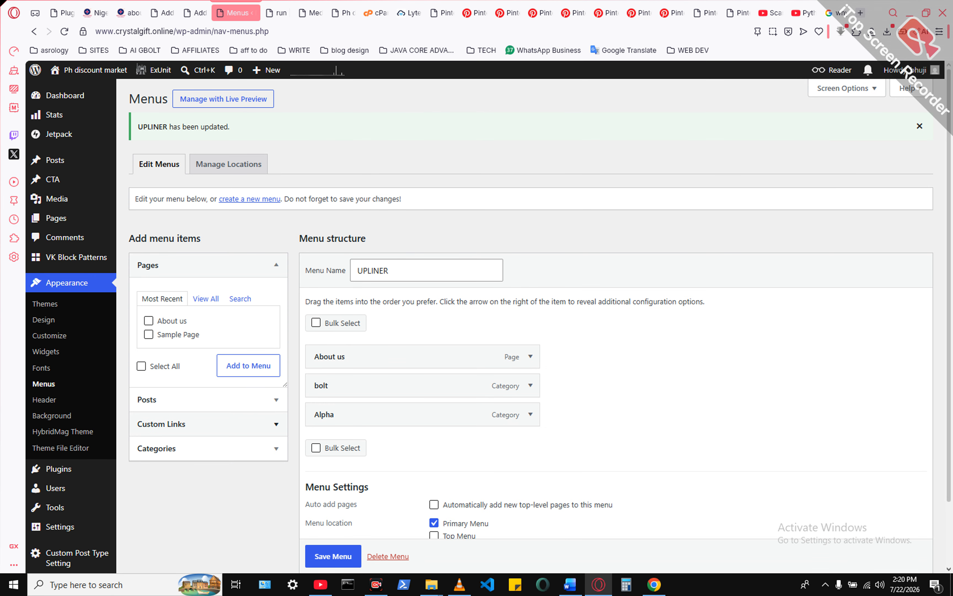
click(177, 448)
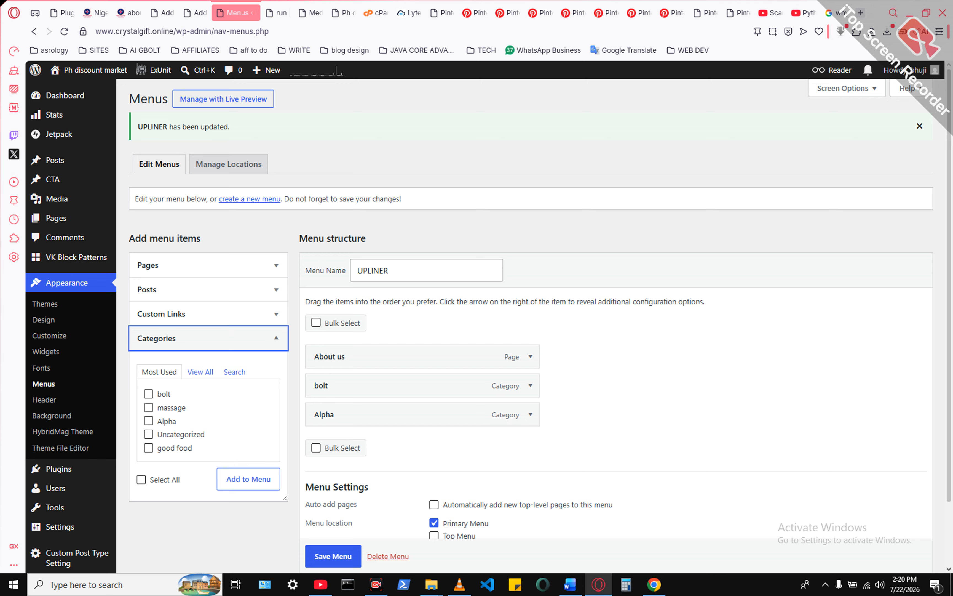
click(177, 313)
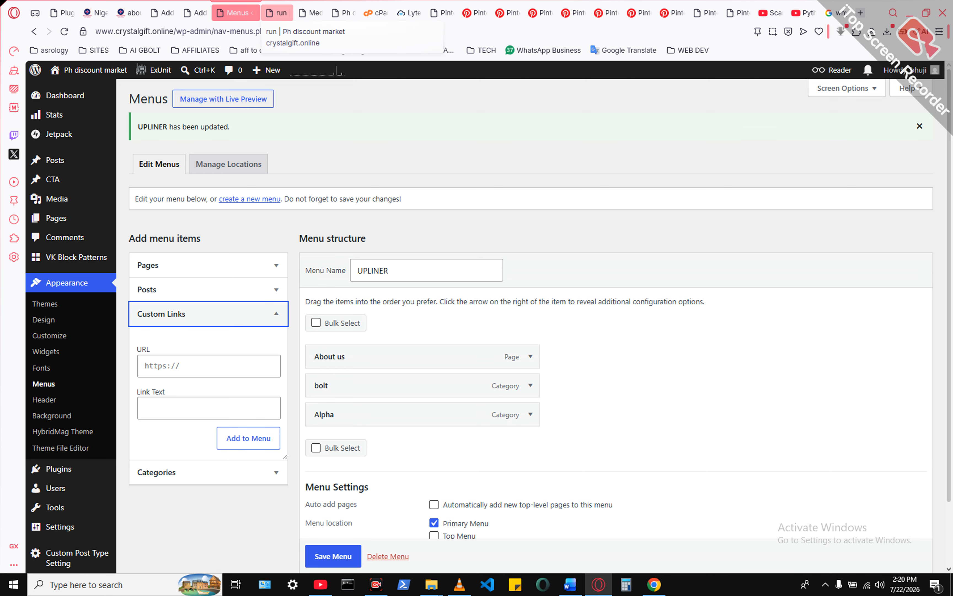
click(277, 12)
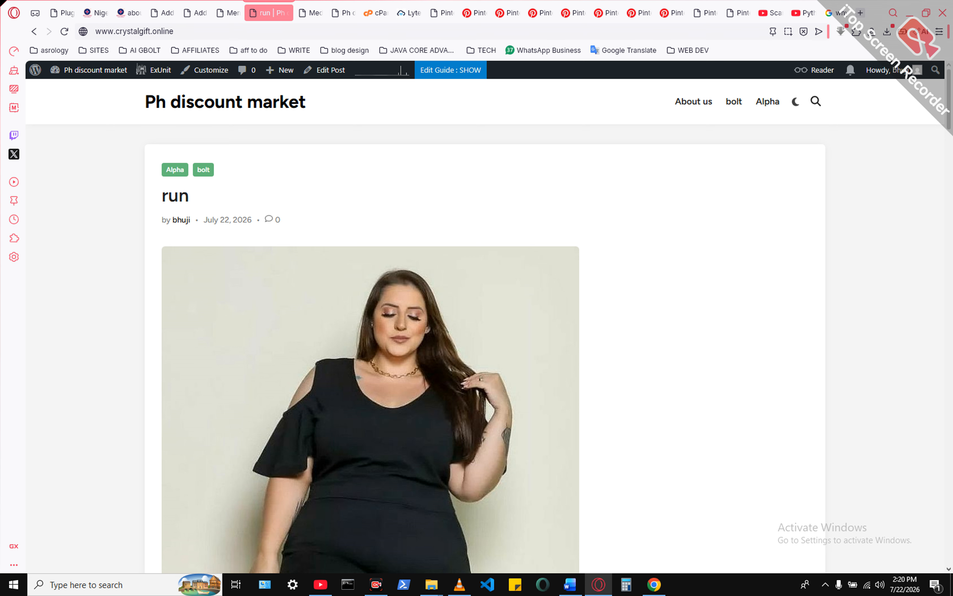
key(ctrl+a)
key(ctrl+c)
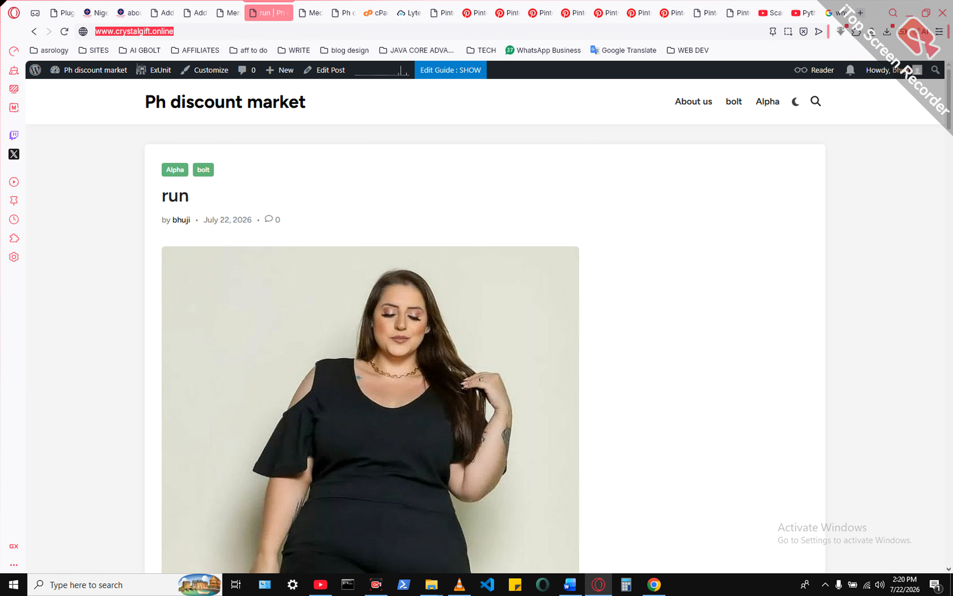
click(168, 13)
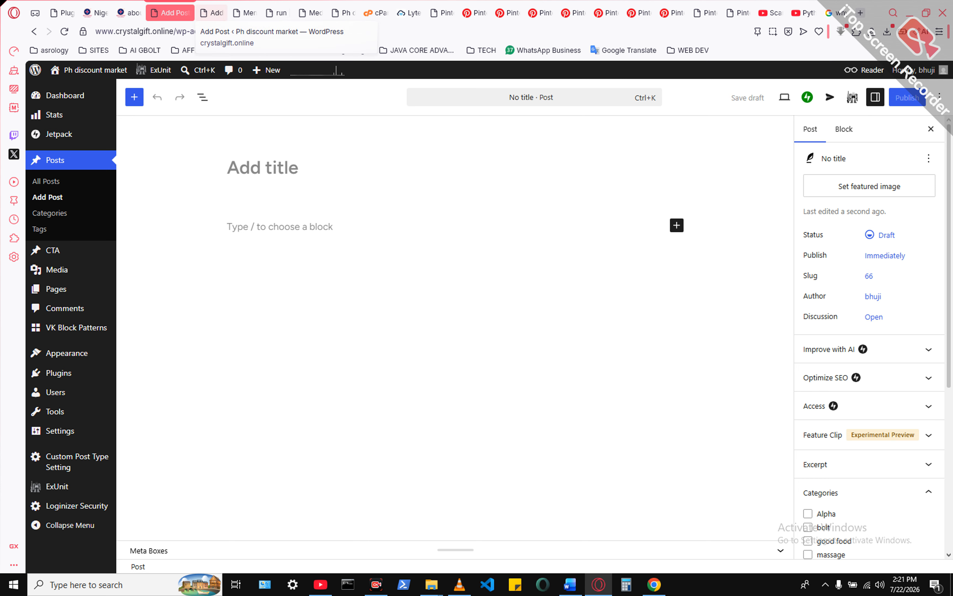
click(245, 13)
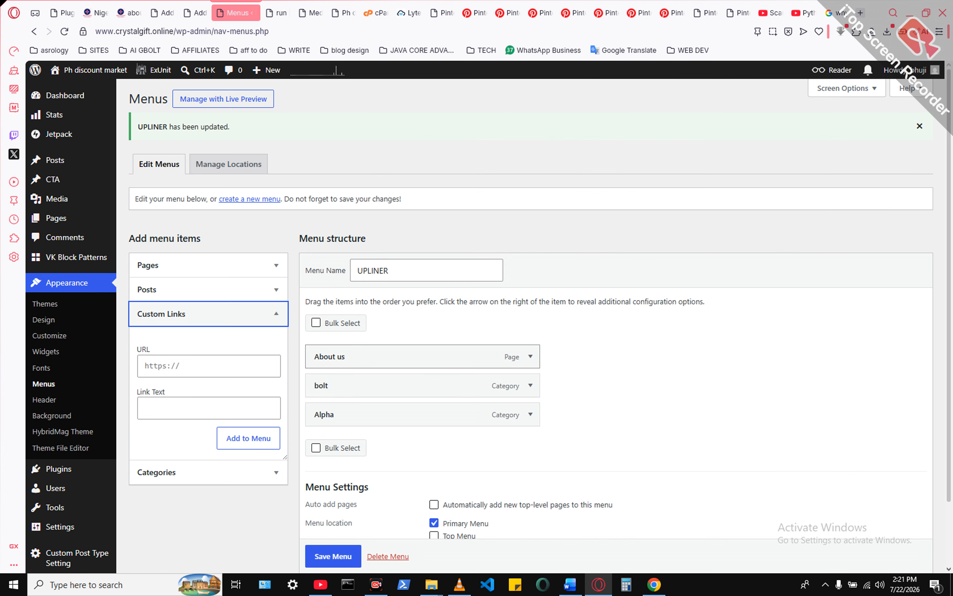
click(208, 365)
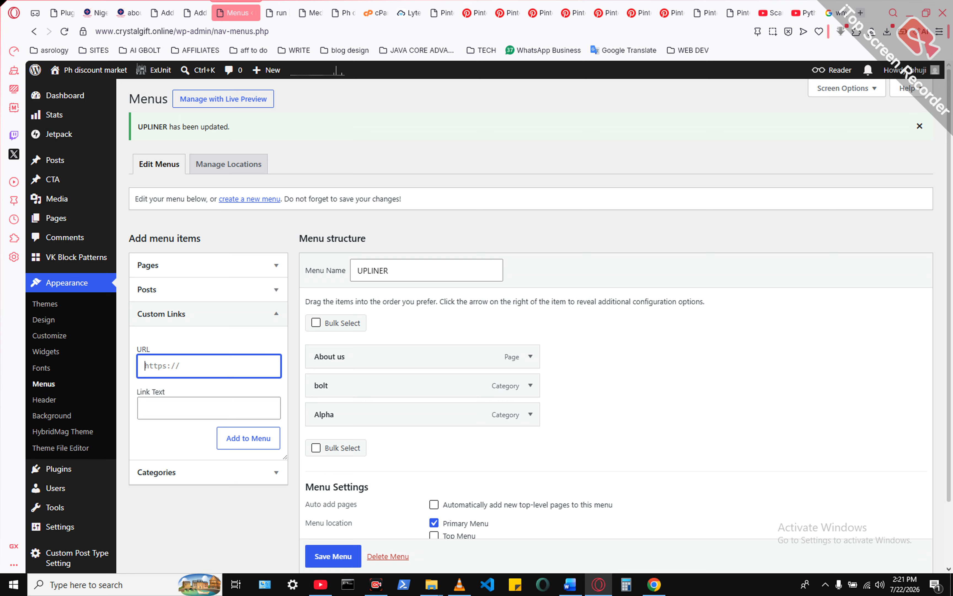
key(ctrl+v)
click(209, 408)
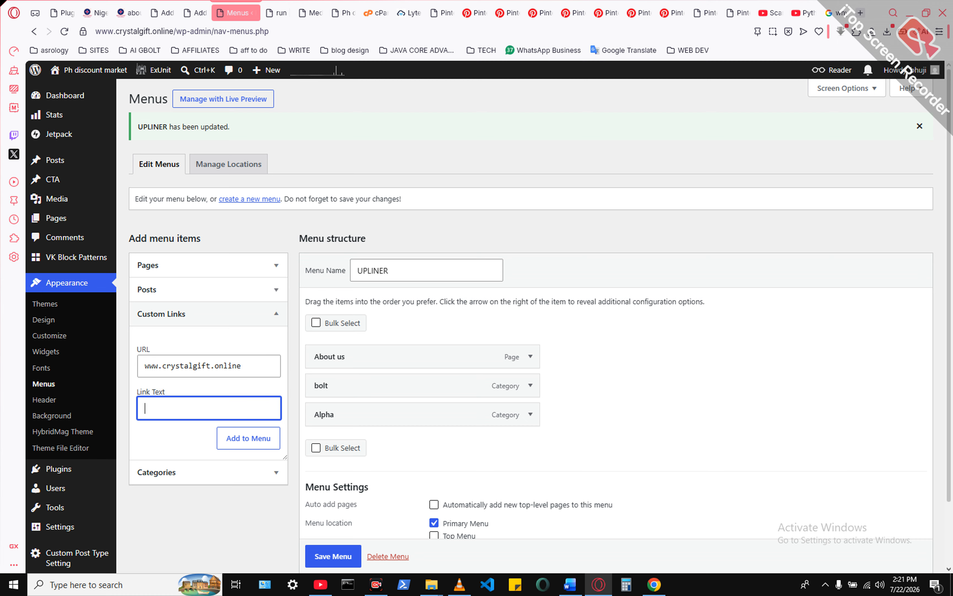
- Set the custom link's text to Home and try to add the link to the UPLINER menu
text(home)
key(Left)
key(Left)
key(Delete)
text(H)
key(Return)
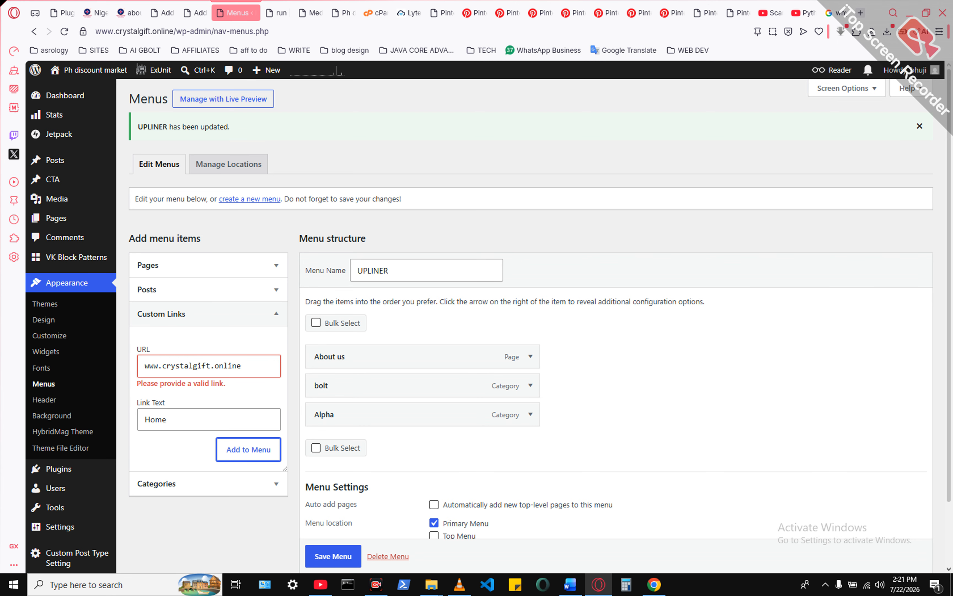
click(145, 366)
text(/)
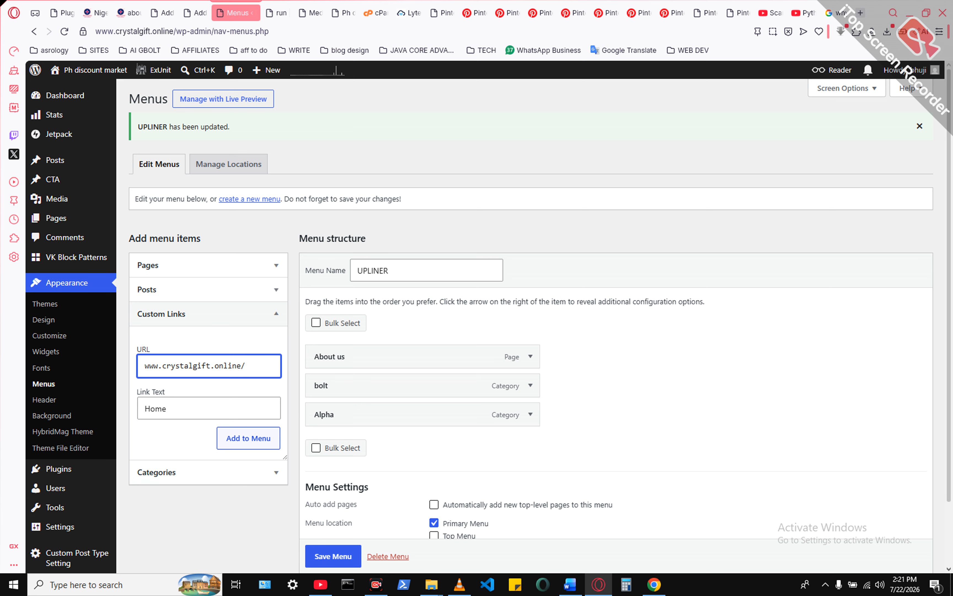
key(Return)
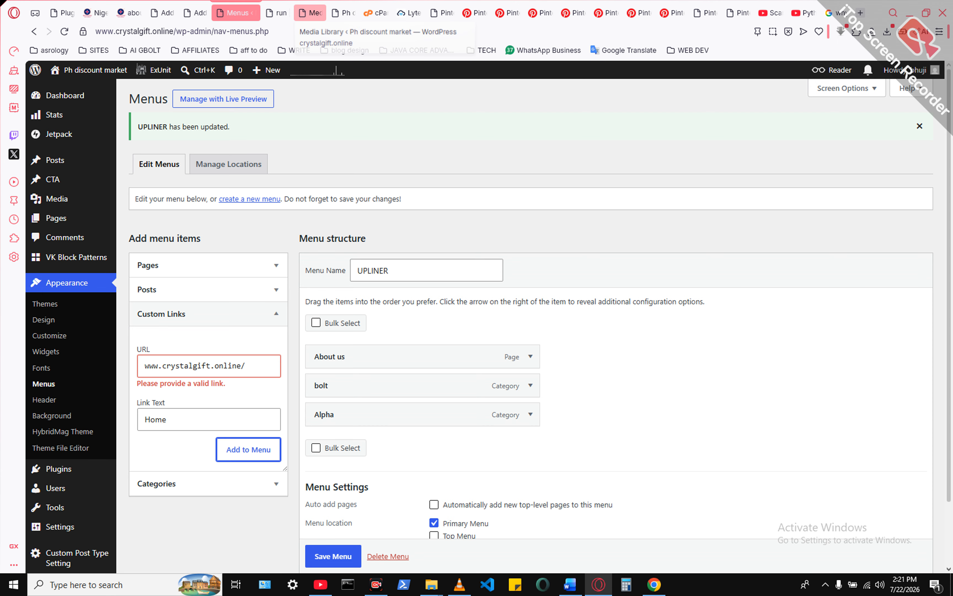
click(310, 12)
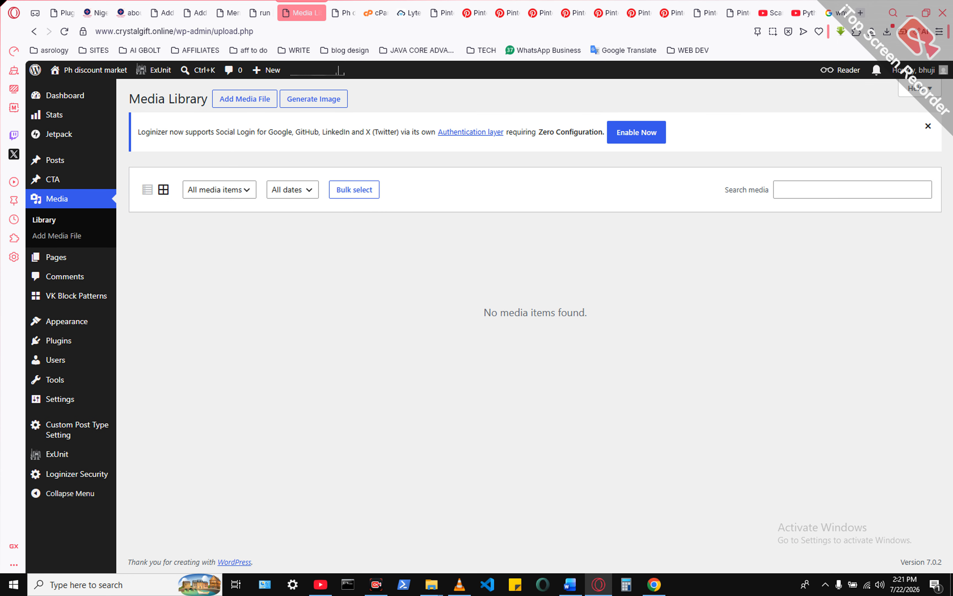
click(65, 90)
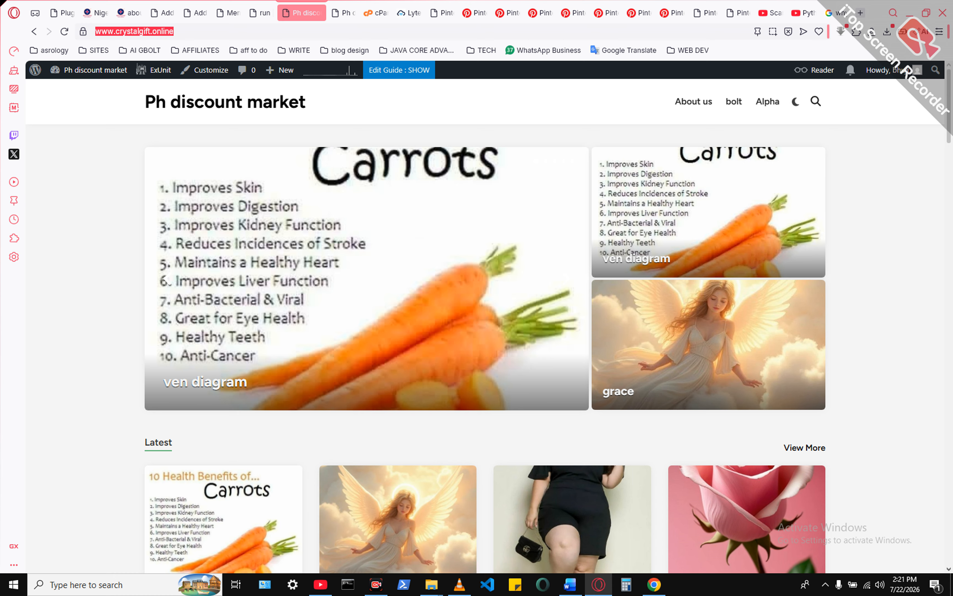
click(228, 13)
click(247, 366)
key(ctrl+a)
text(https://www.crystalgift.online)
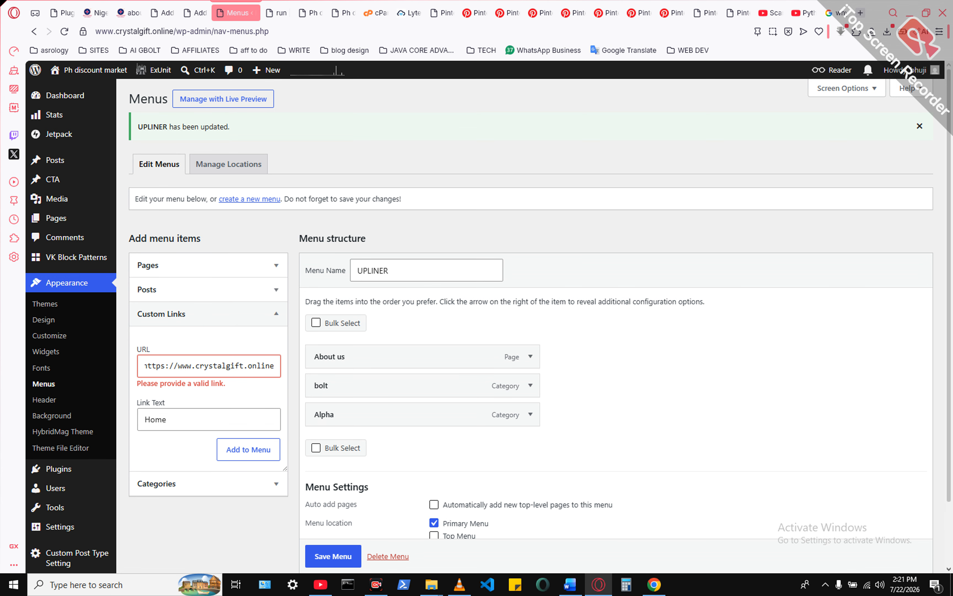
click(249, 450)
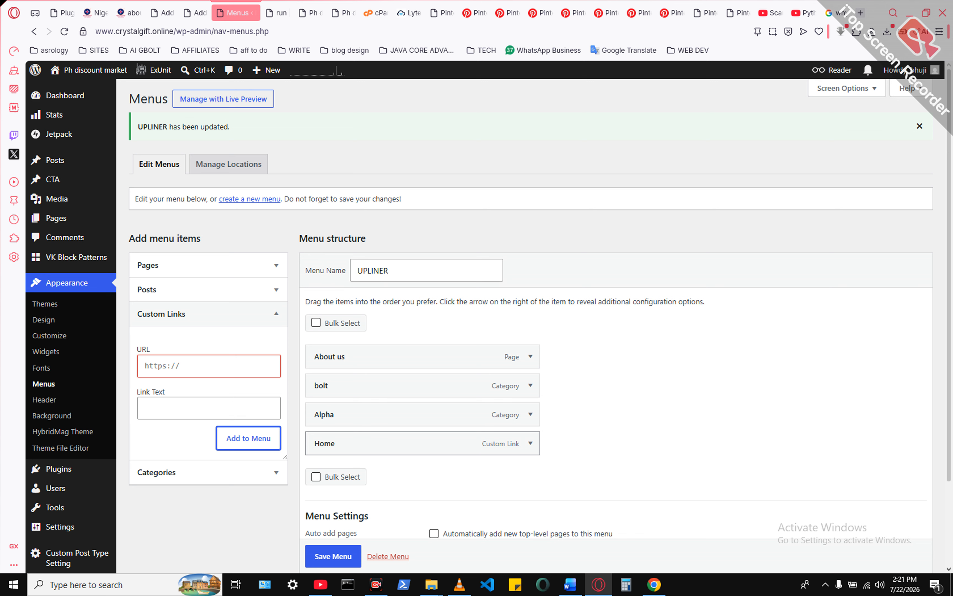
- Move the Home item to the first position, above About us, in the UPLINER menu and save the menu
drag(394, 443, 394, 356)
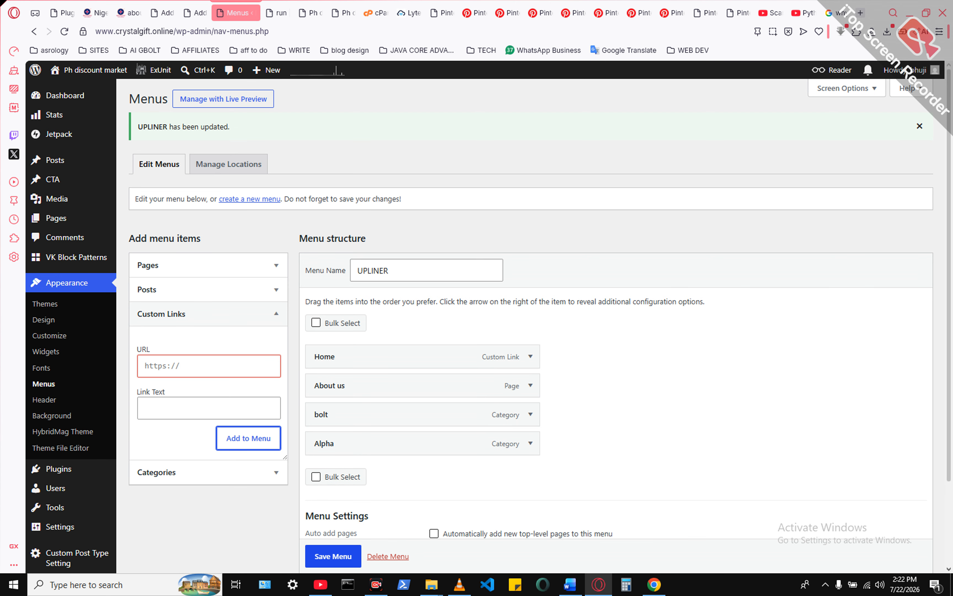
drag(394, 357, 395, 441)
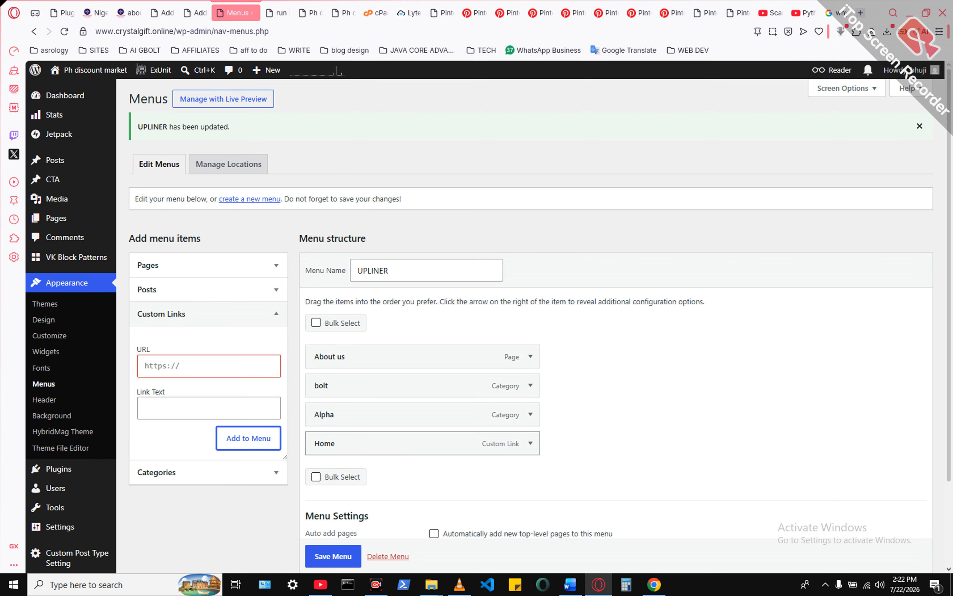
drag(394, 442, 394, 349)
drag(394, 339, 394, 351)
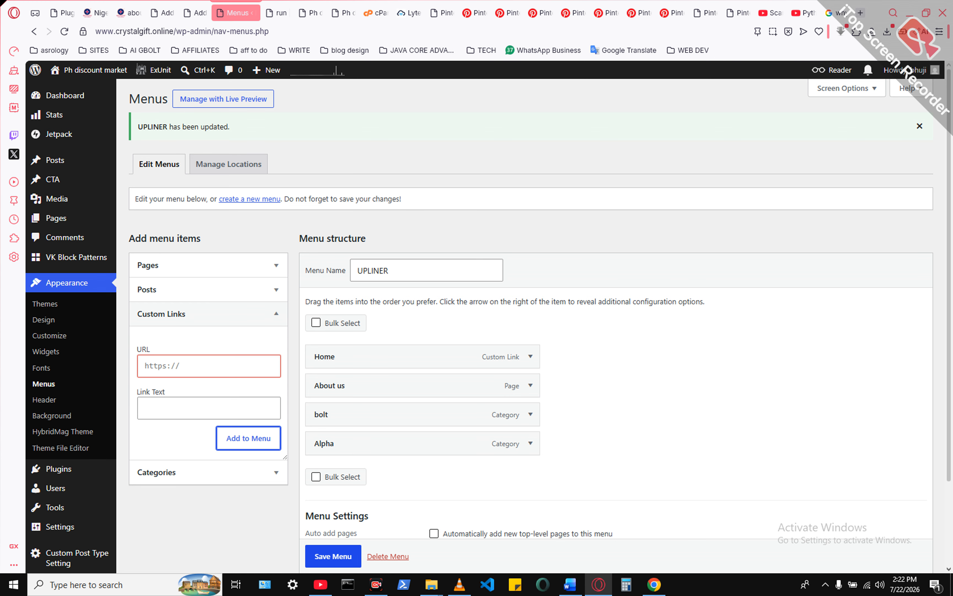
scroll(532, 315, down, 1)
click(333, 556)
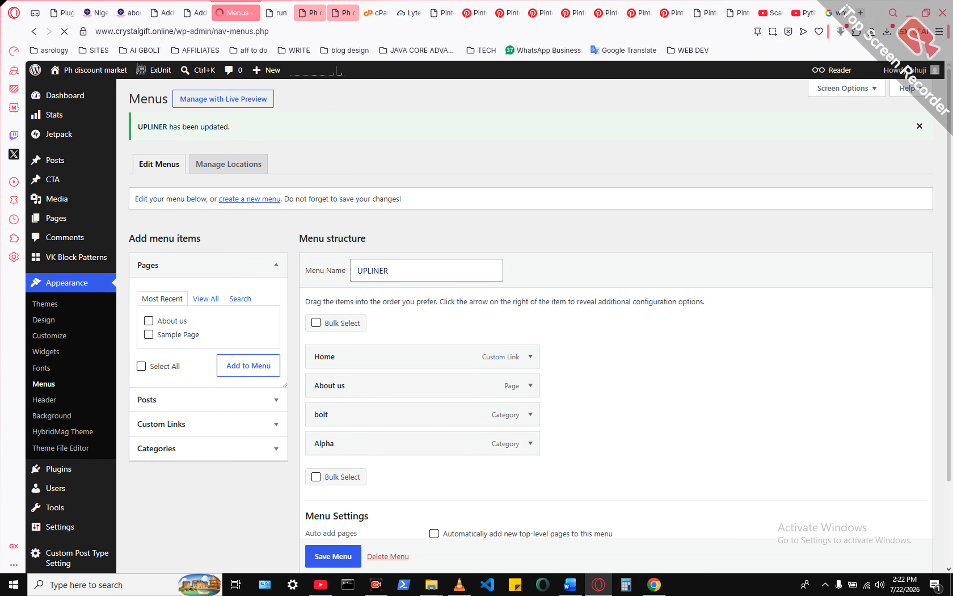
- Reload the live home page to check the site navigation, then open the bolt category and view its posts
click(310, 12)
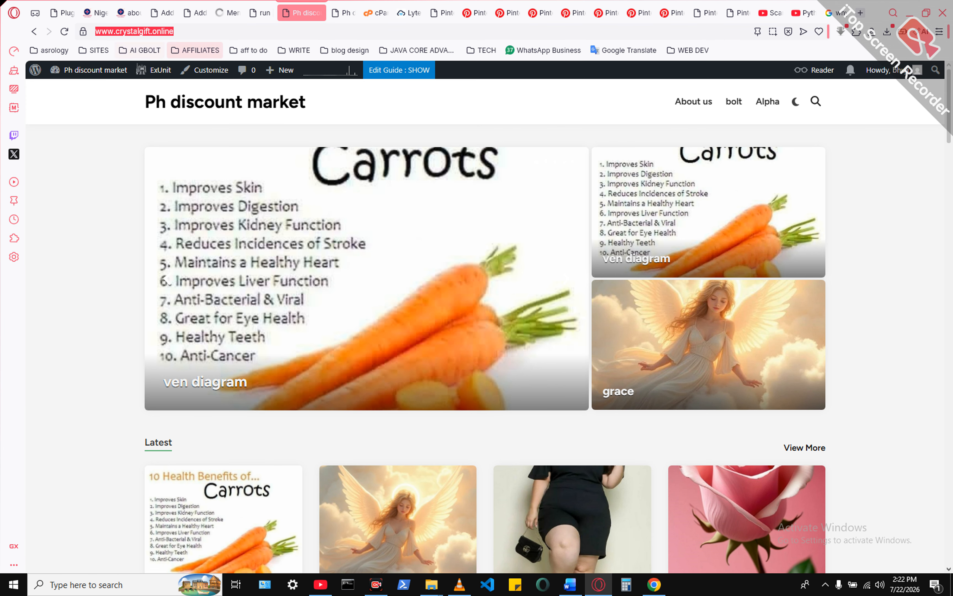
click(64, 32)
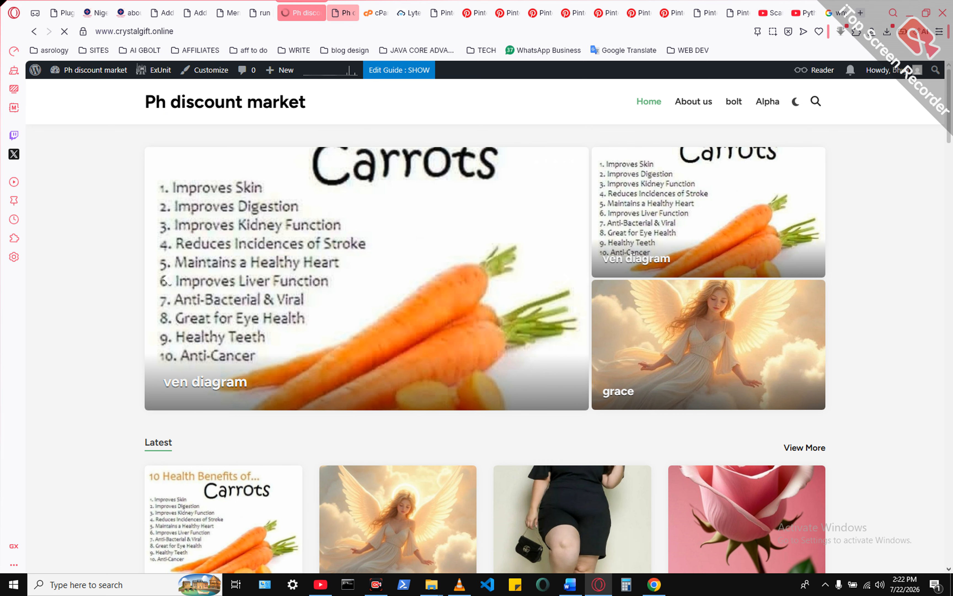
key(F5)
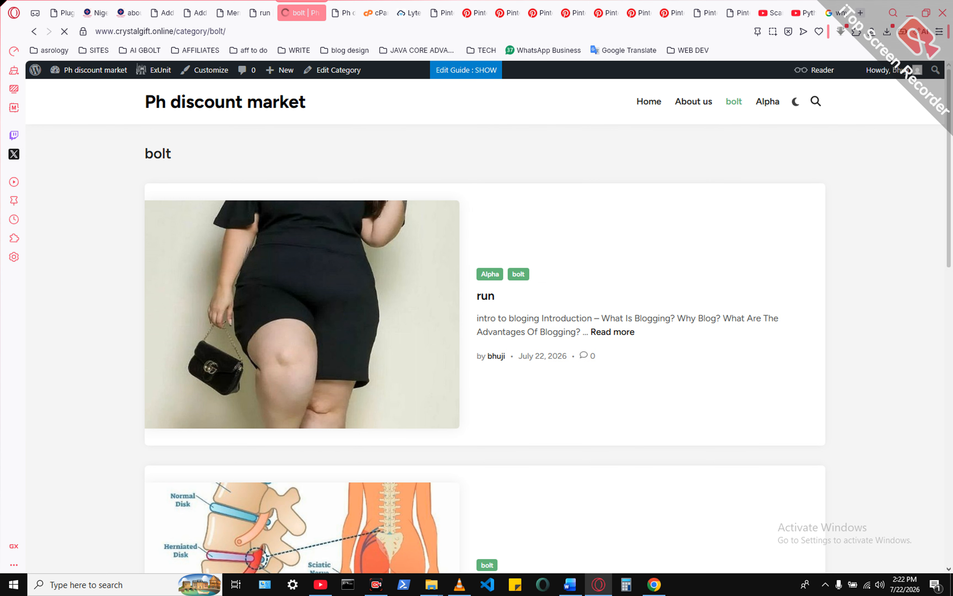
scroll(485, 327, down, 10)
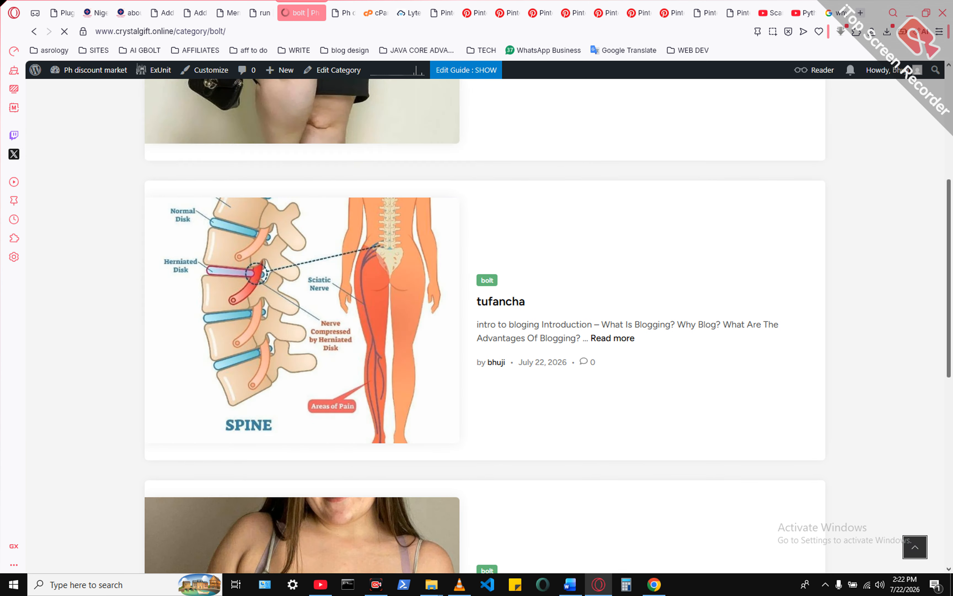
scroll(485, 328, up, 10)
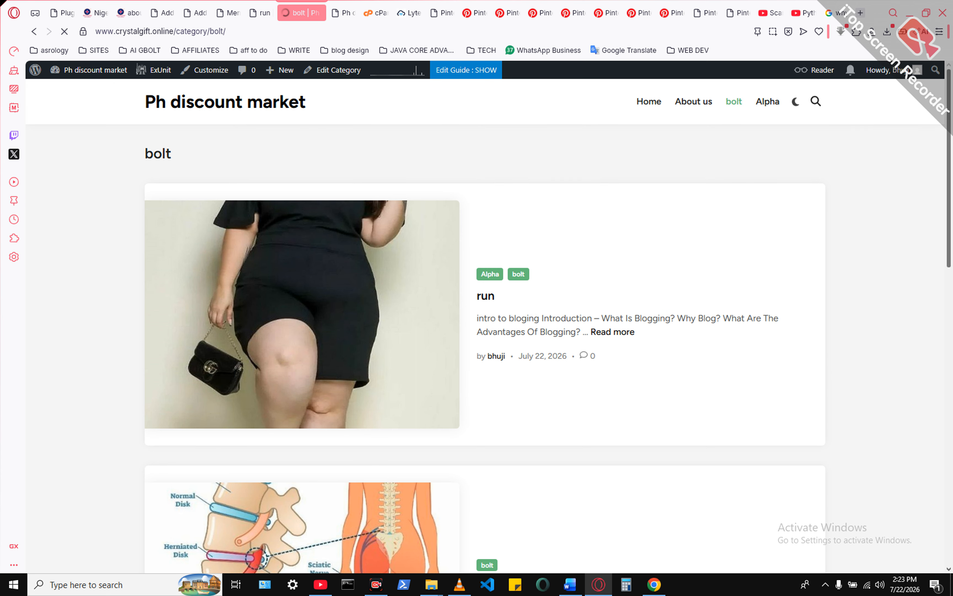
- Open the live home page through the new Home link and look through all the posts listed on it
click(649, 101)
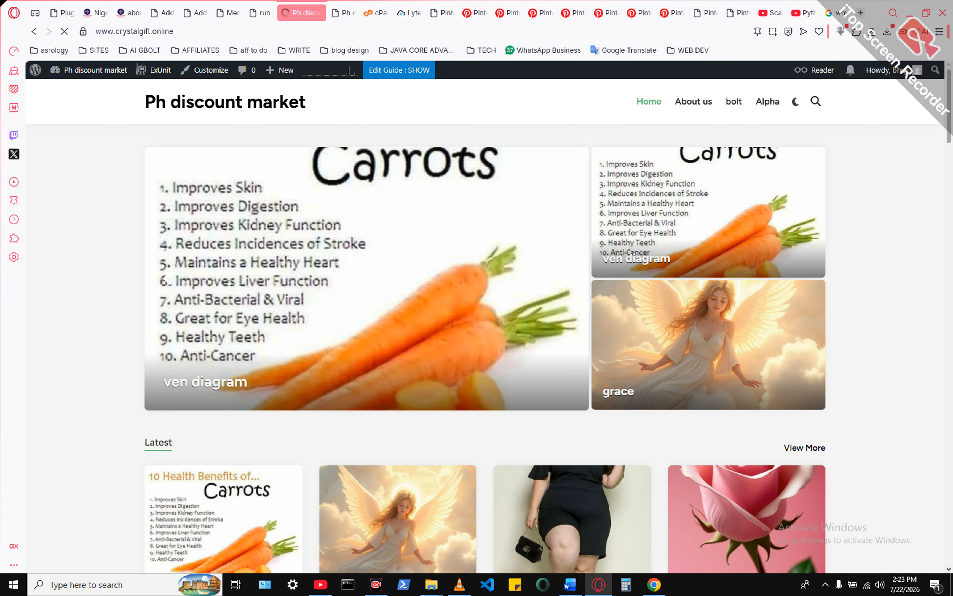
scroll(485, 322, down, 10)
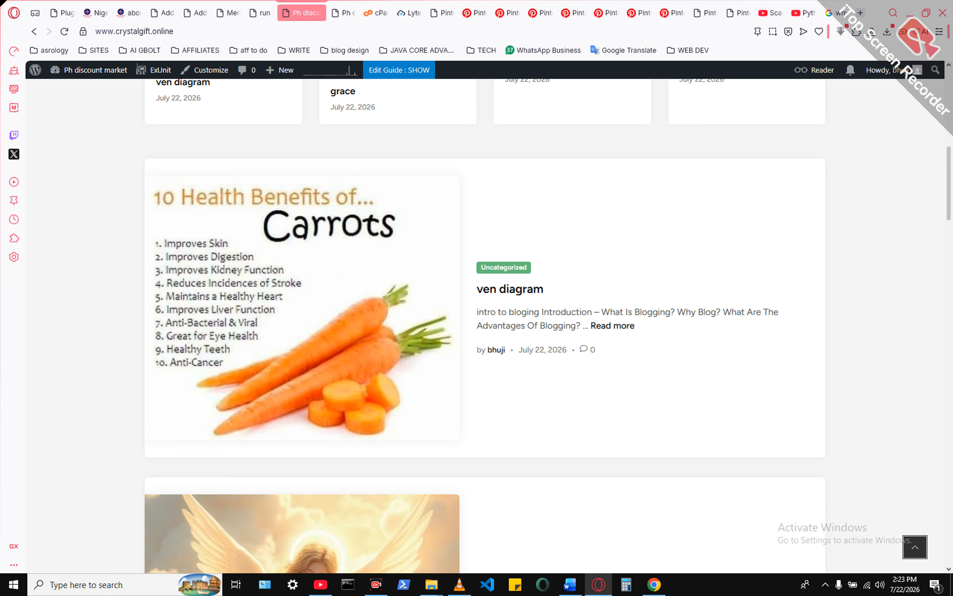
scroll(504, 308, down, 4)
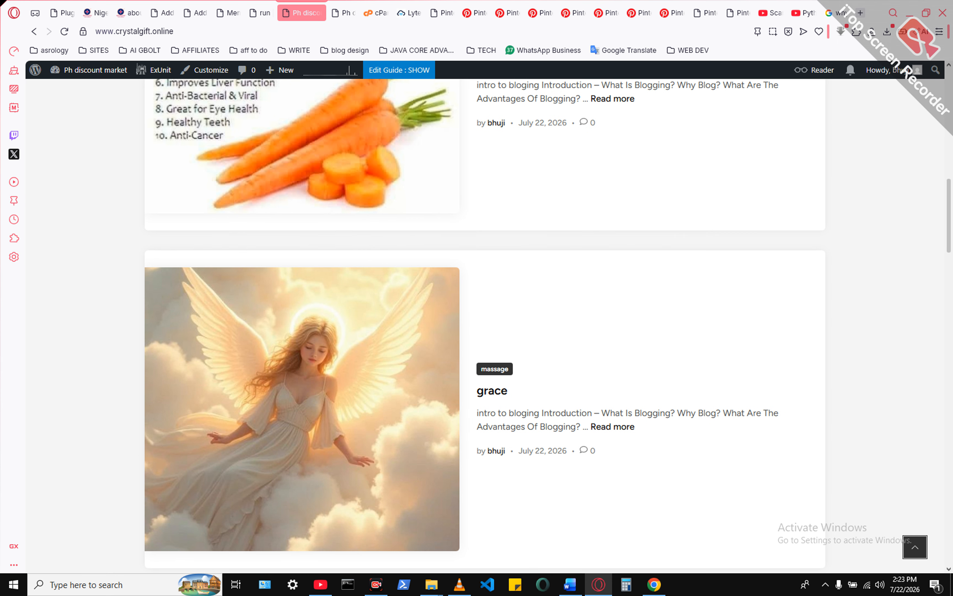
scroll(494, 369, down, 3)
scroll(493, 339, down, 5)
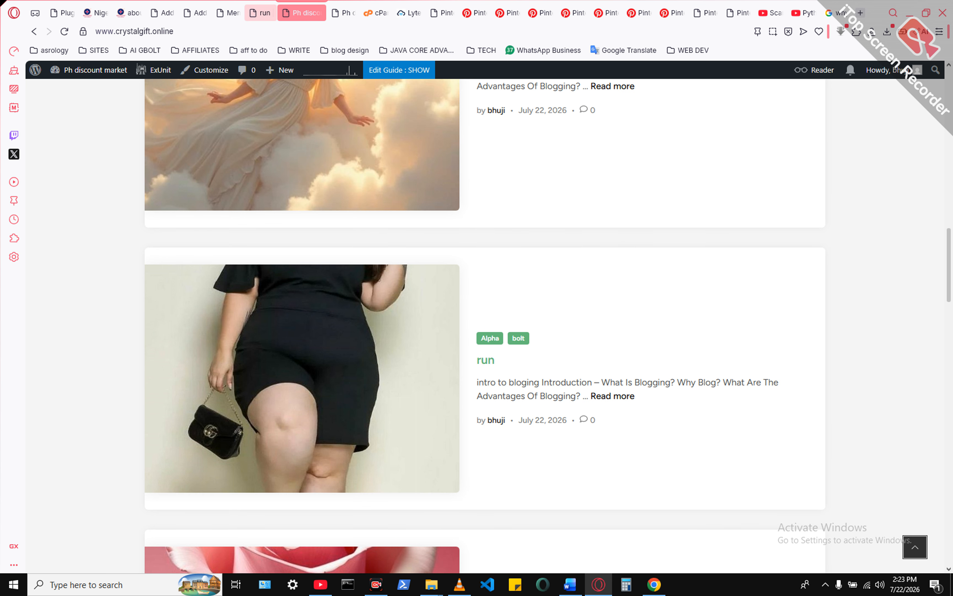
scroll(493, 394, down, 8)
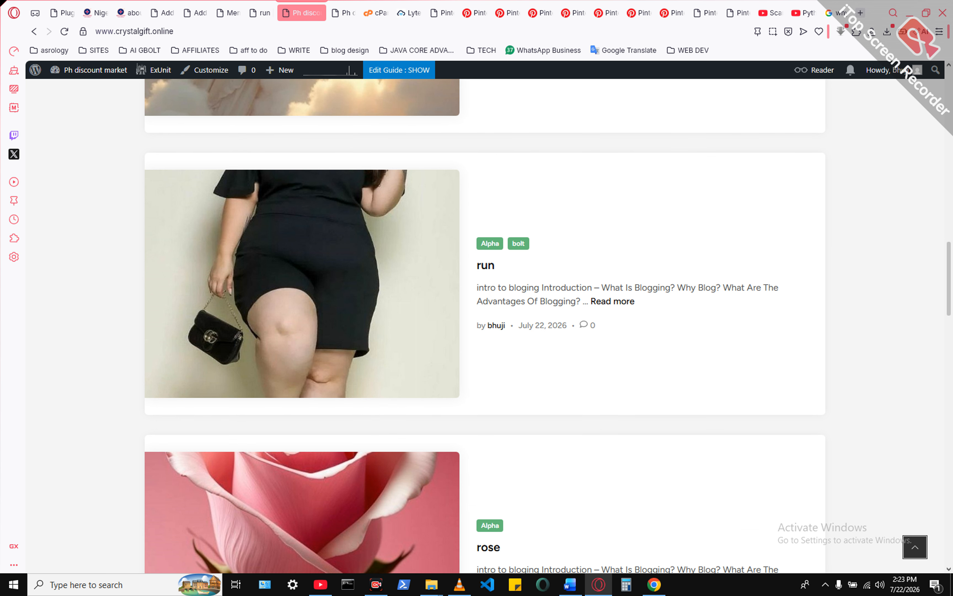
scroll(485, 325, down, 8)
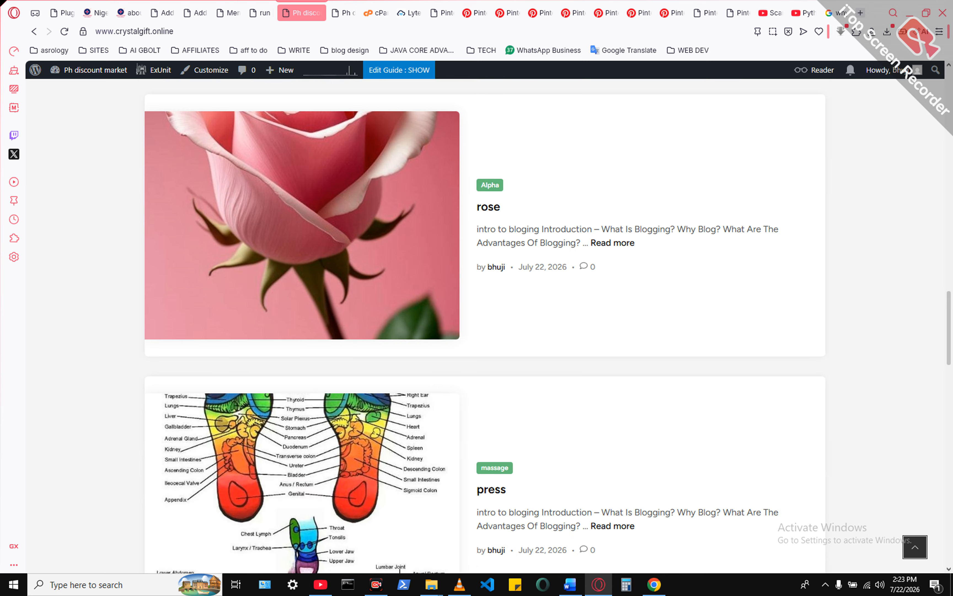
scroll(485, 326, down, 3)
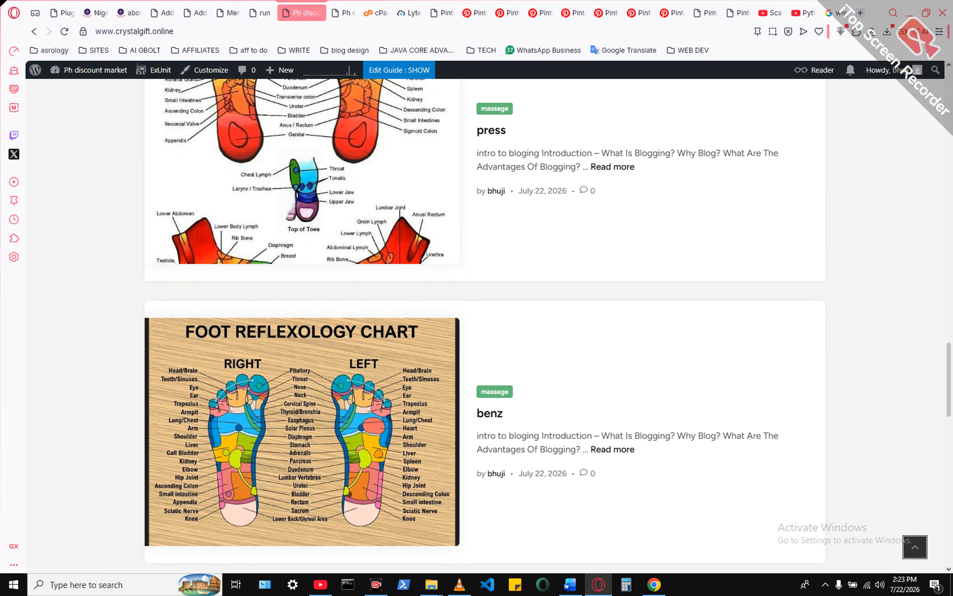
scroll(495, 391, down, 6)
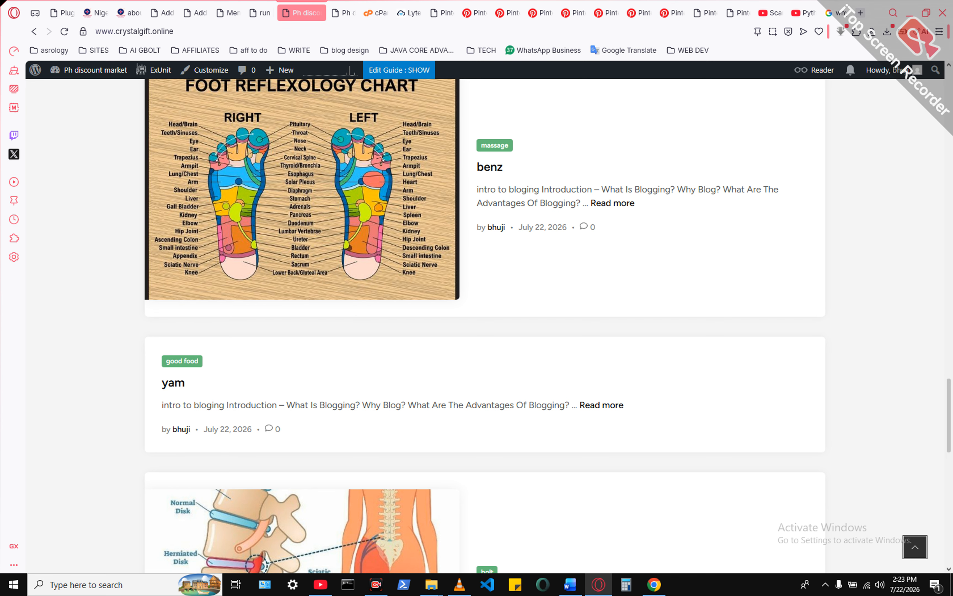
scroll(485, 326, down, 5)
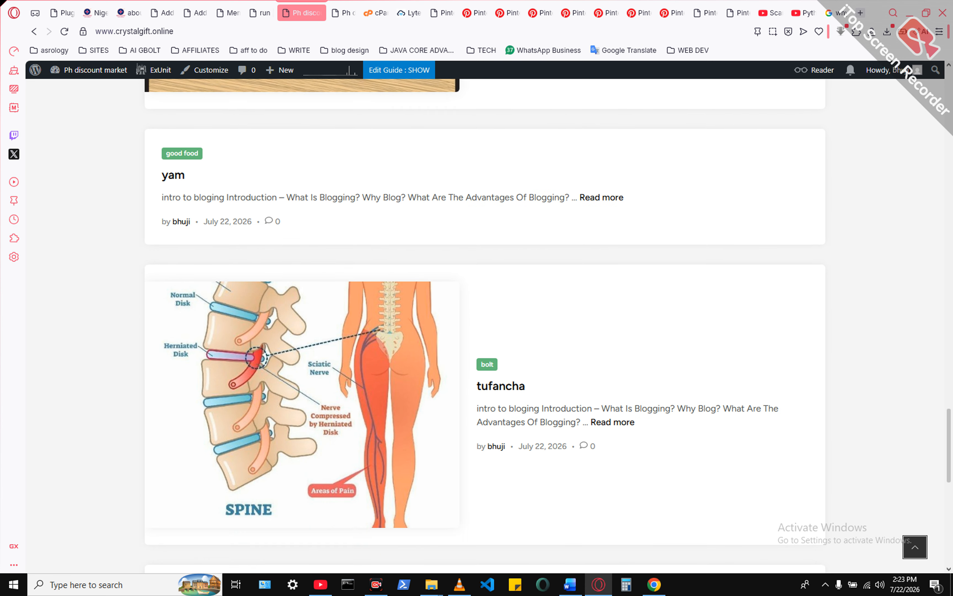
scroll(485, 326, down, 8)
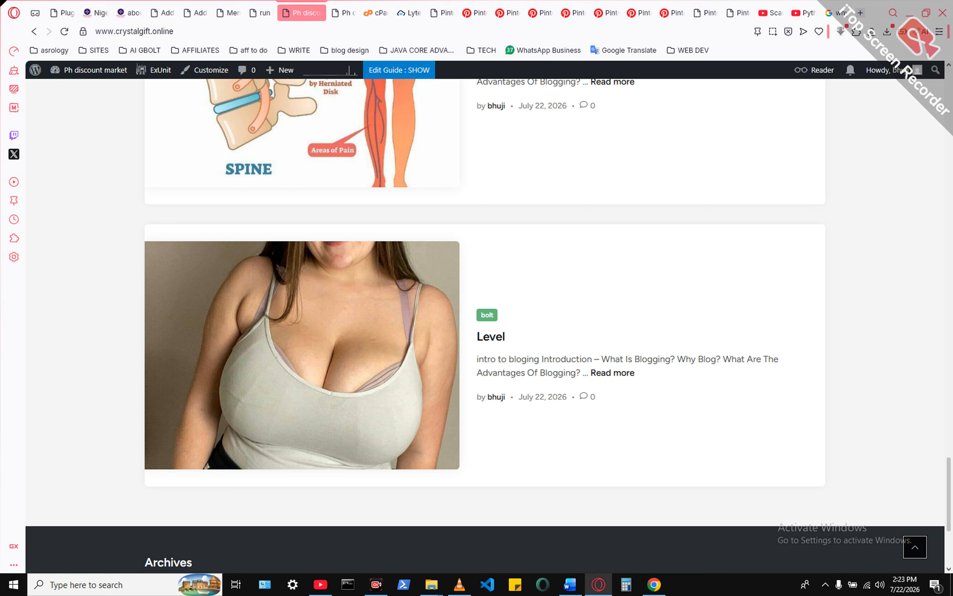
drag(949, 494, 949, 105)
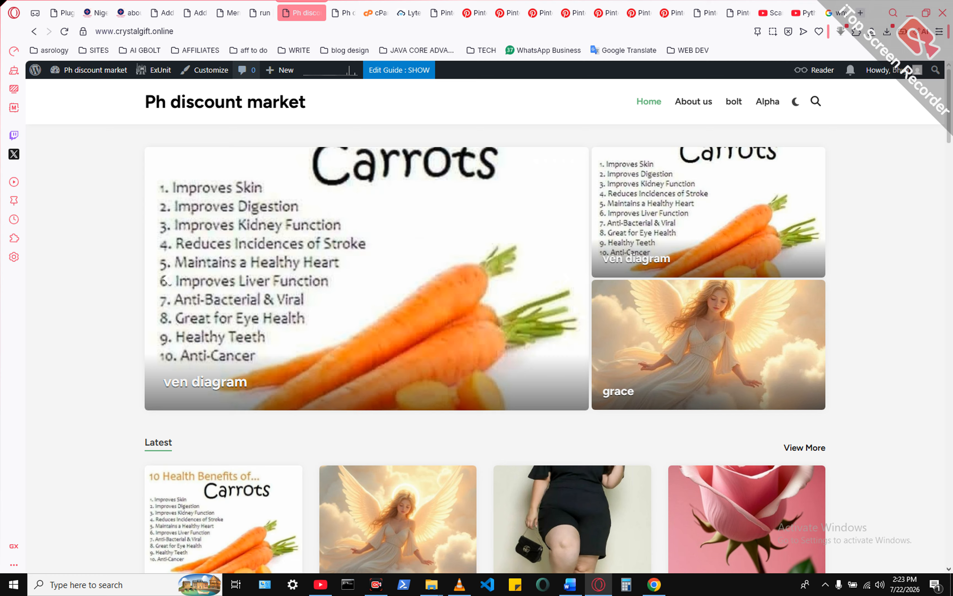
- Return to the live run post, look through its content and open the post for editing
click(262, 13)
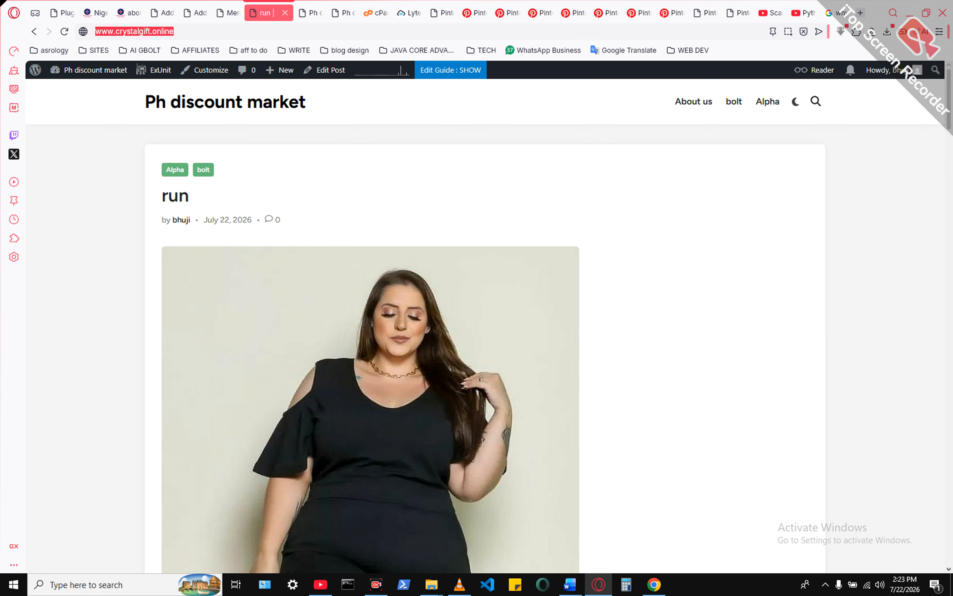
click(229, 13)
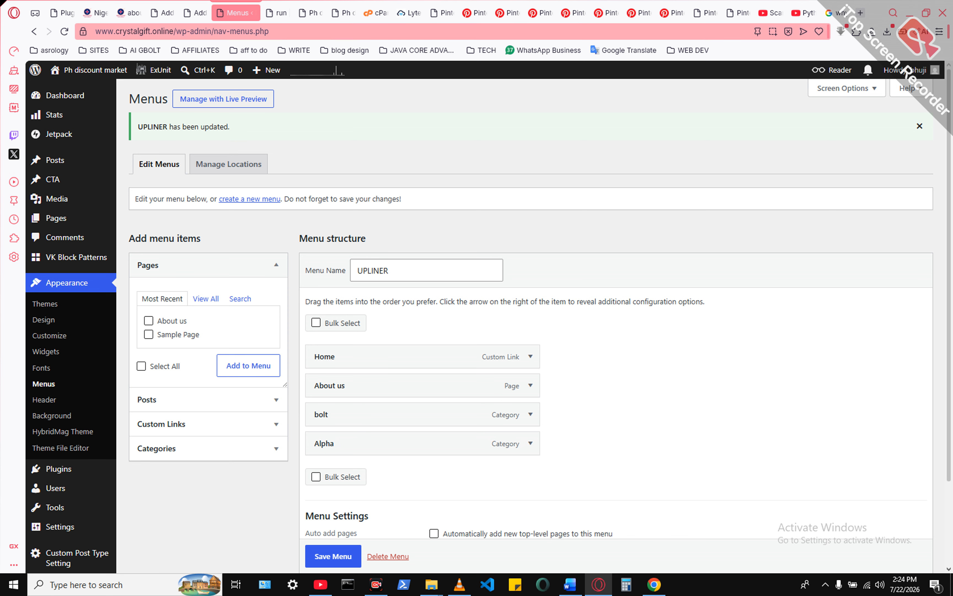
click(310, 13)
click(268, 13)
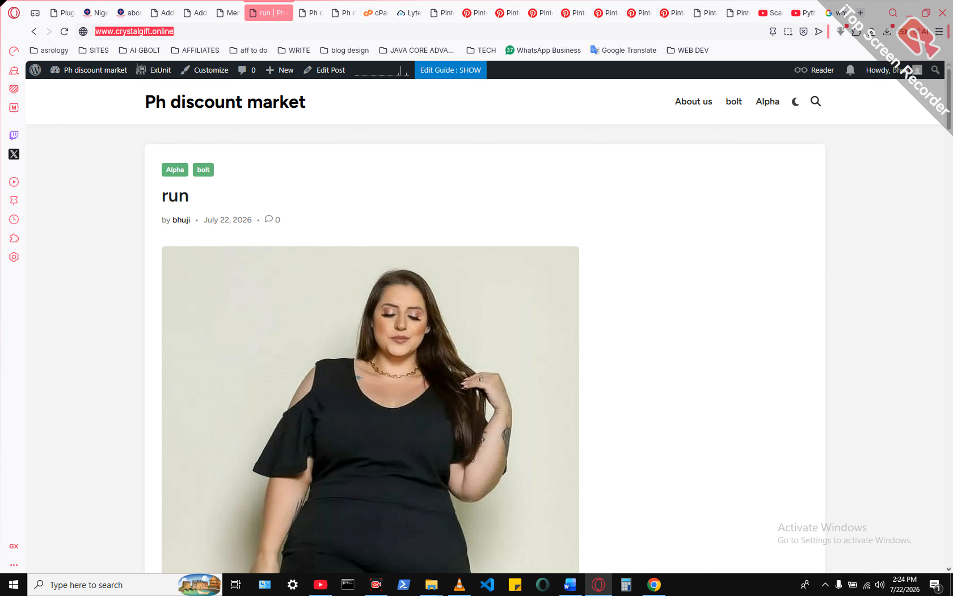
scroll(476, 328, down, 15)
scroll(485, 327, down, 10)
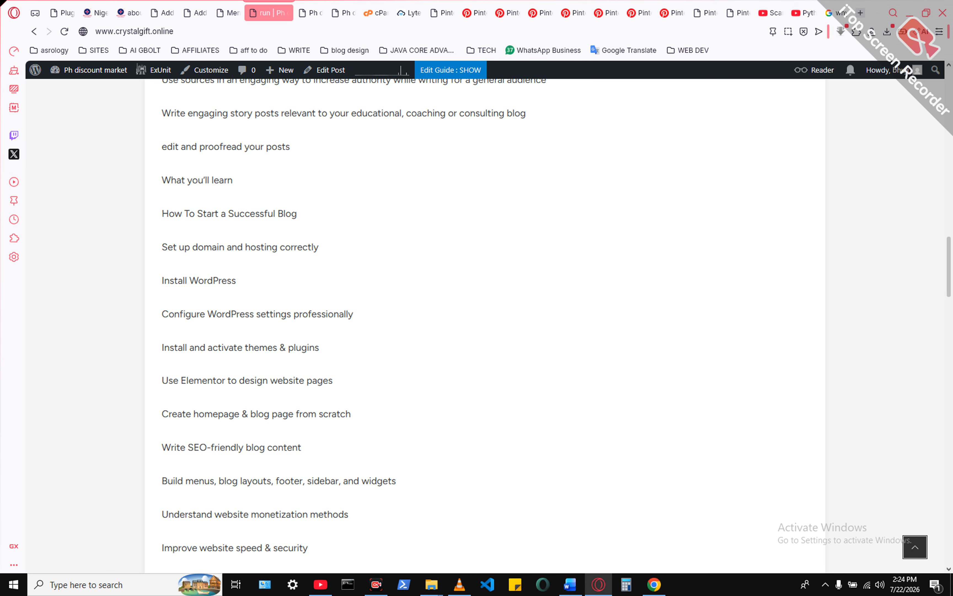
scroll(485, 327, up, 20)
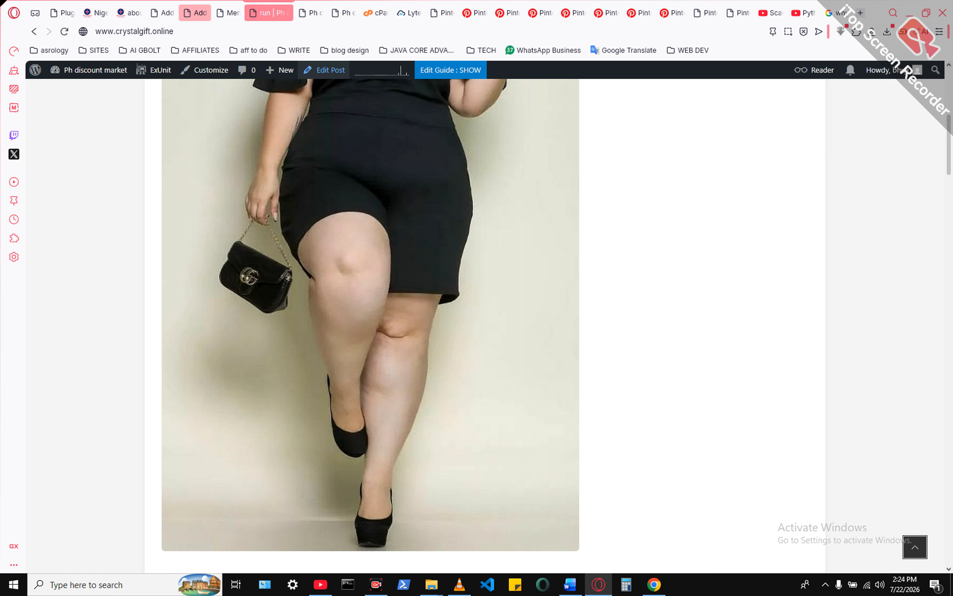
click(325, 69)
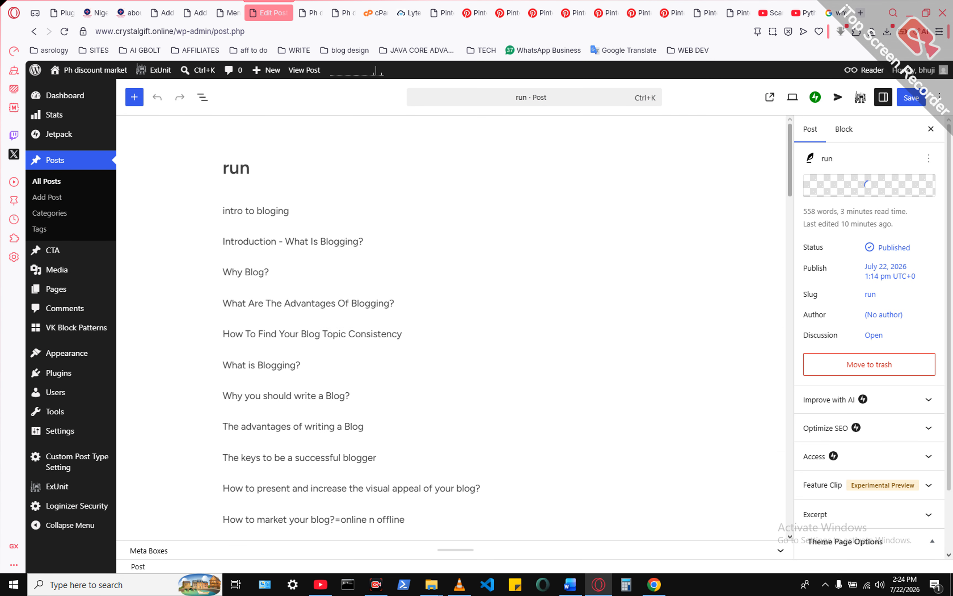
- Add an empty paragraph directly below the "Install WordPress" line in the run post
scroll(453, 327, down, 5)
scroll(453, 327, down, 6)
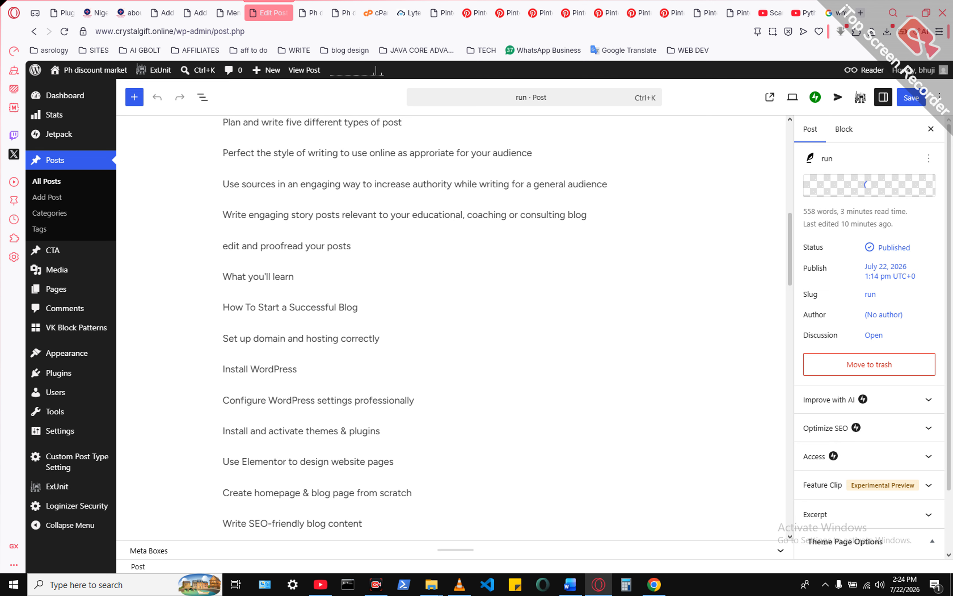
click(298, 369)
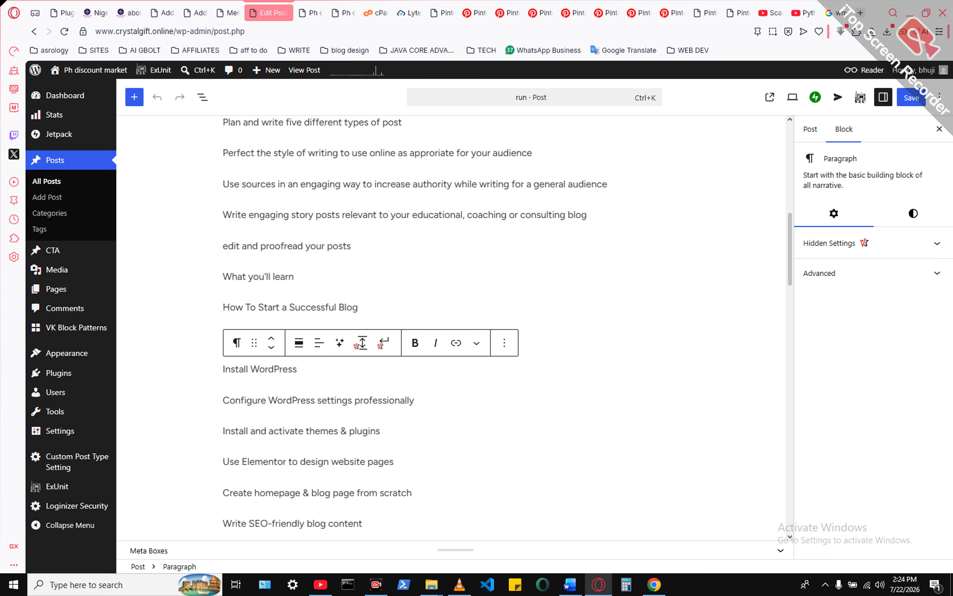
key(Return)
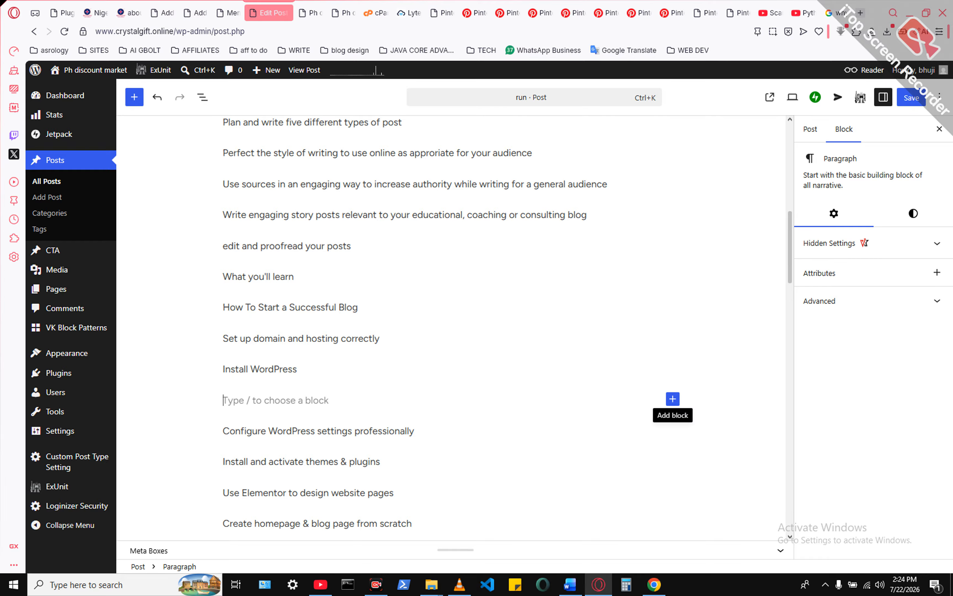
- Browse the full block library and insert an Image block in the empty paragraph below "Install WordPress"
click(673, 399)
scroll(766, 459, down, 1)
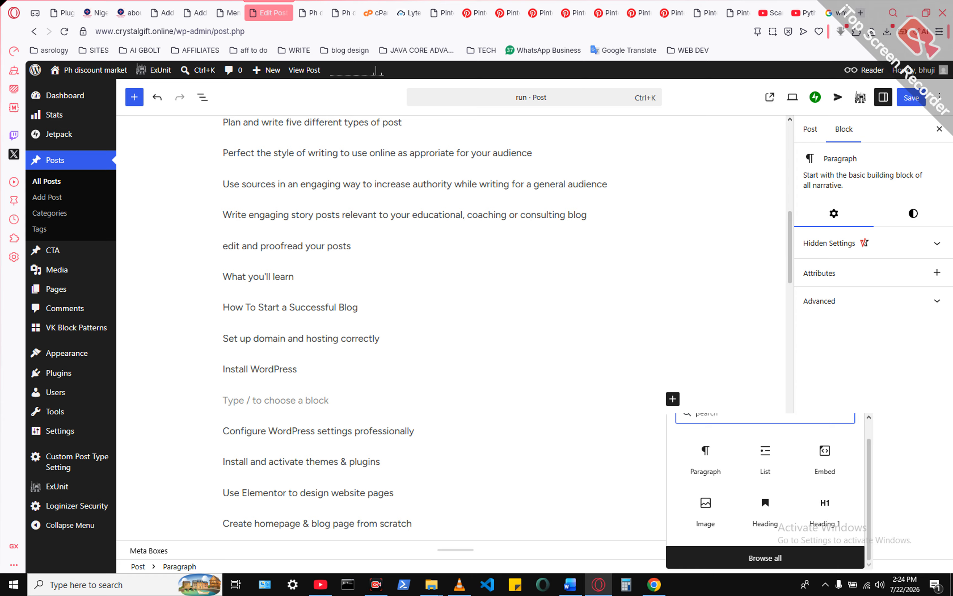
click(765, 558)
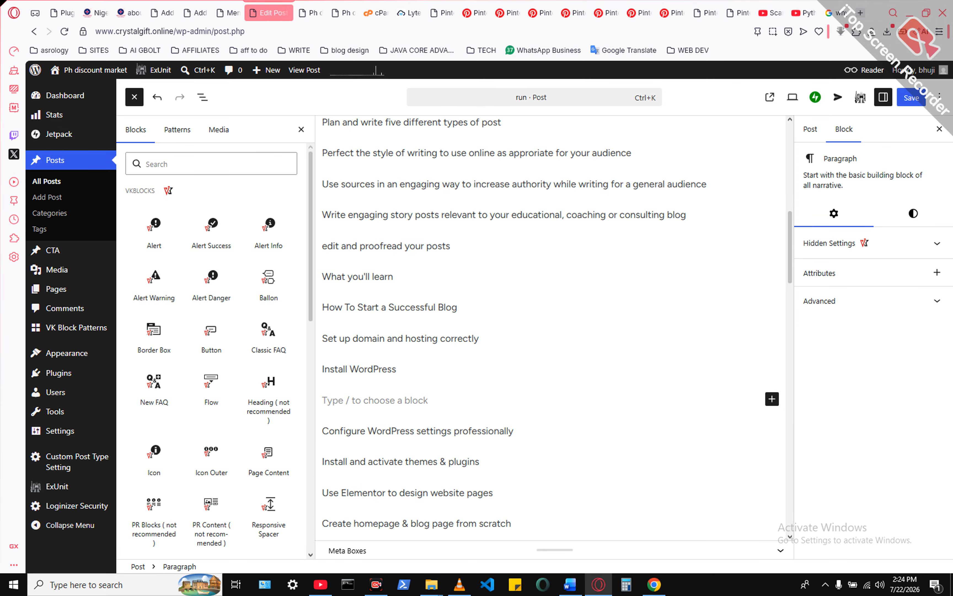
mouse_move(211, 230)
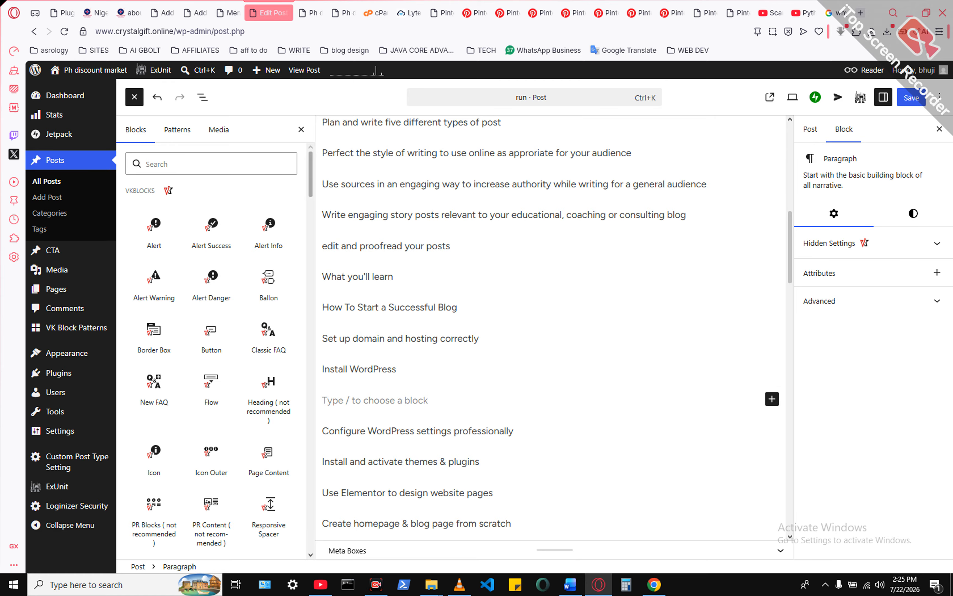
scroll(212, 351, down, 10)
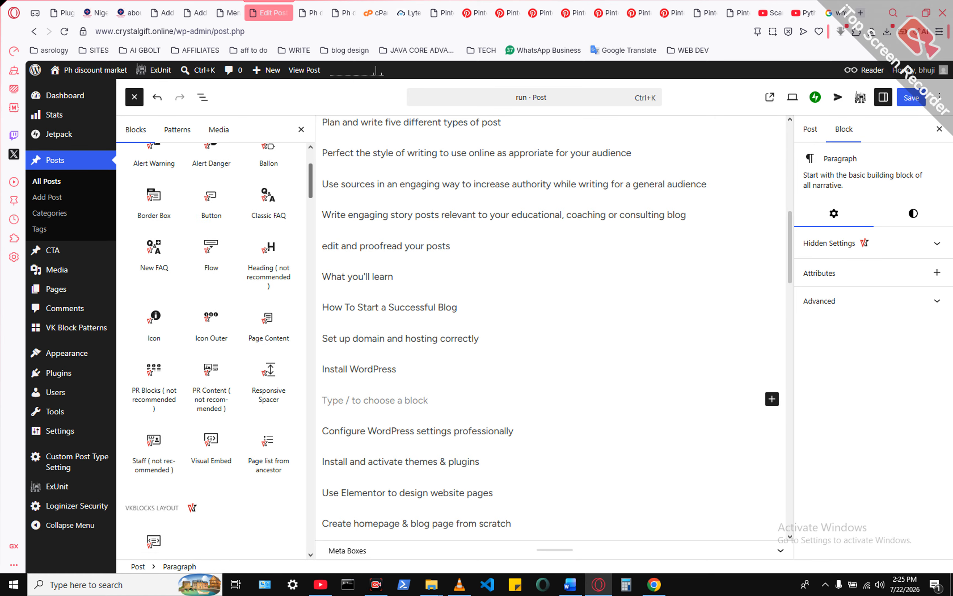
scroll(212, 351, down, 2)
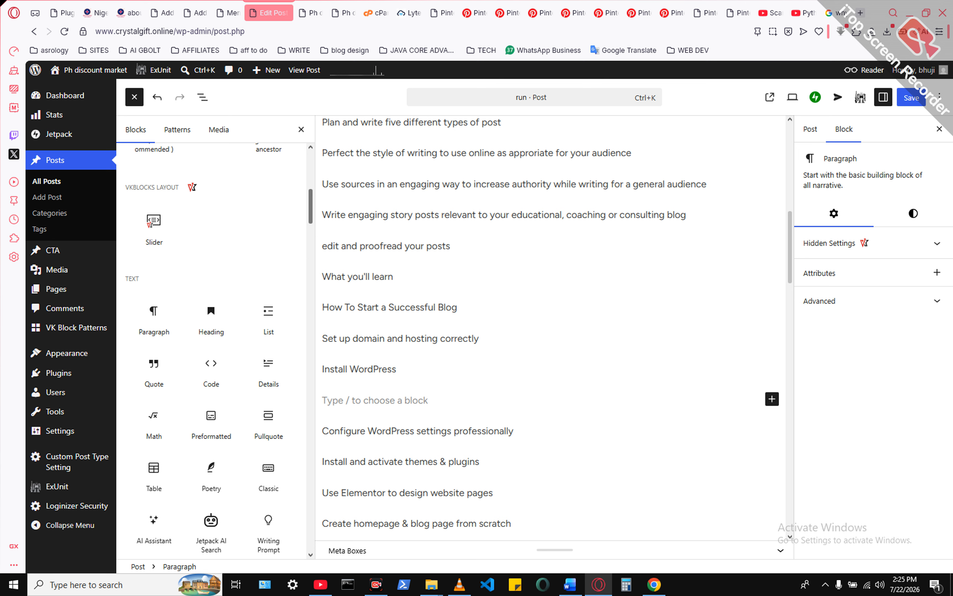
scroll(212, 351, down, 8)
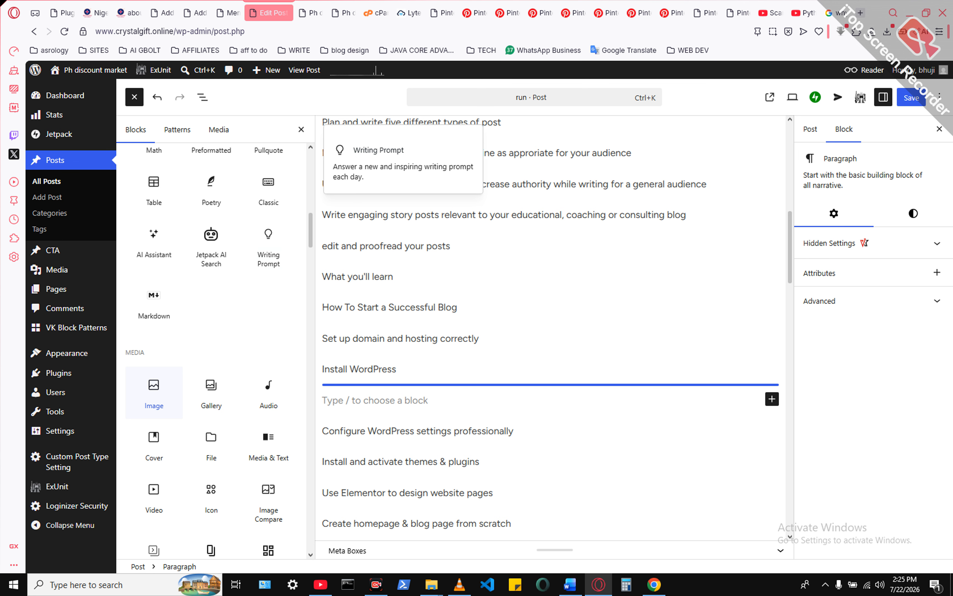
click(154, 393)
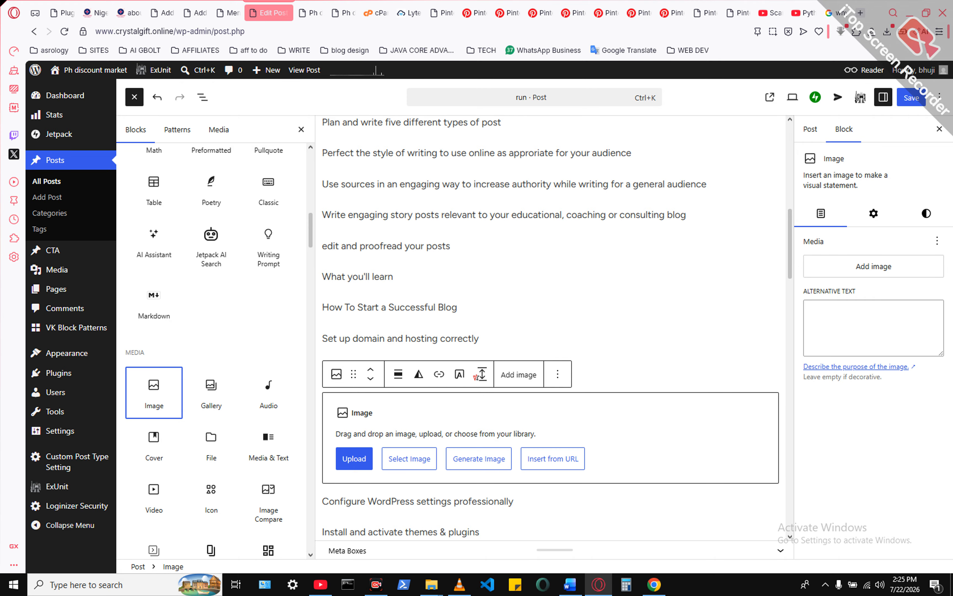
- Open the Media Library in the other post editor's browser tab and copy the pink rose image's file URL
click(195, 13)
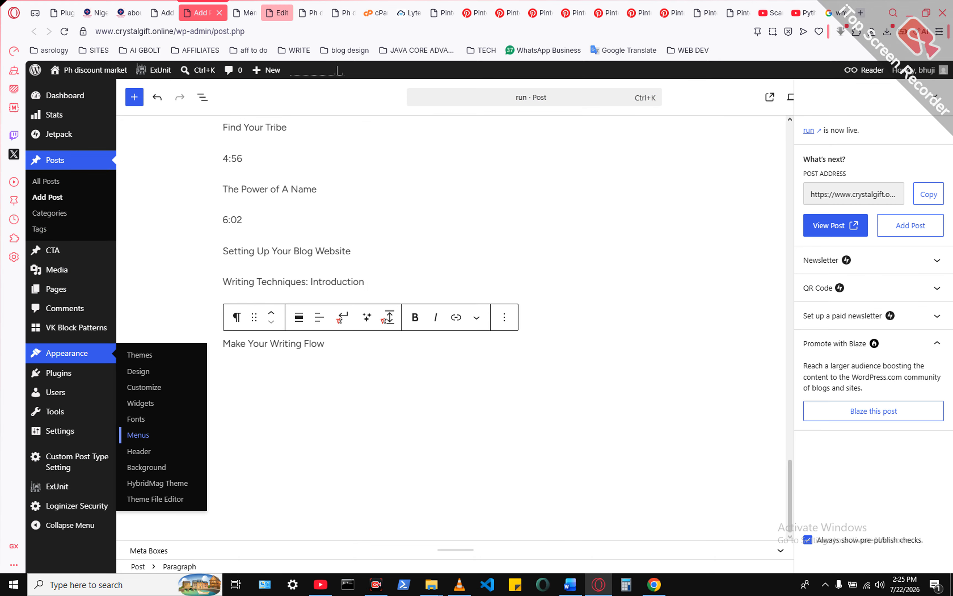
mouse_move(59, 135)
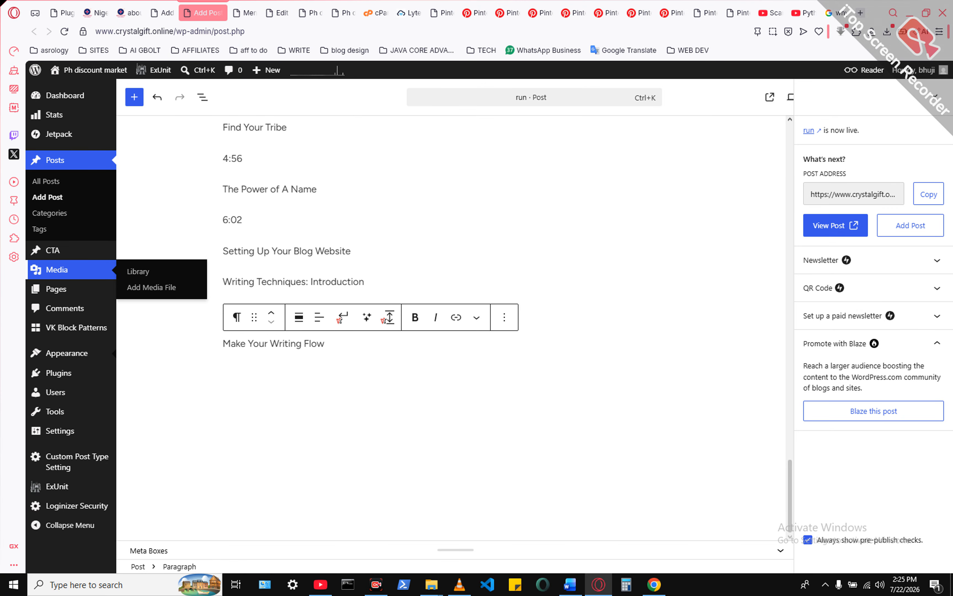
click(138, 271)
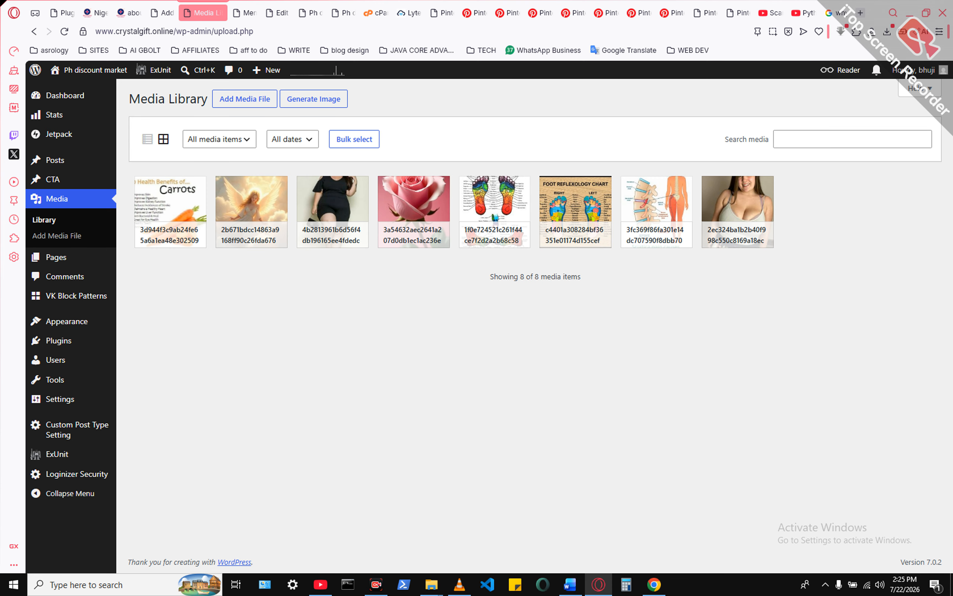
click(414, 212)
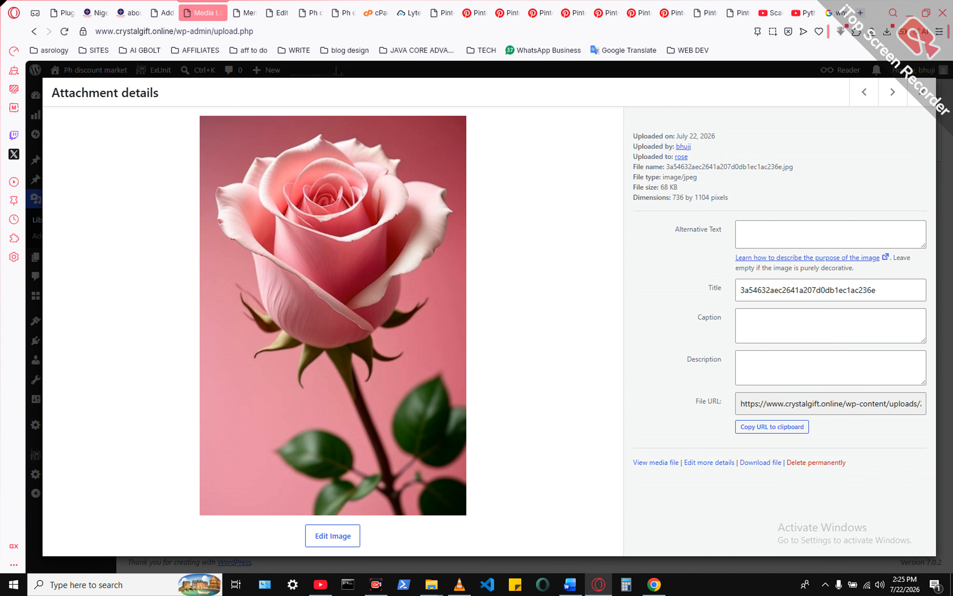
click(772, 427)
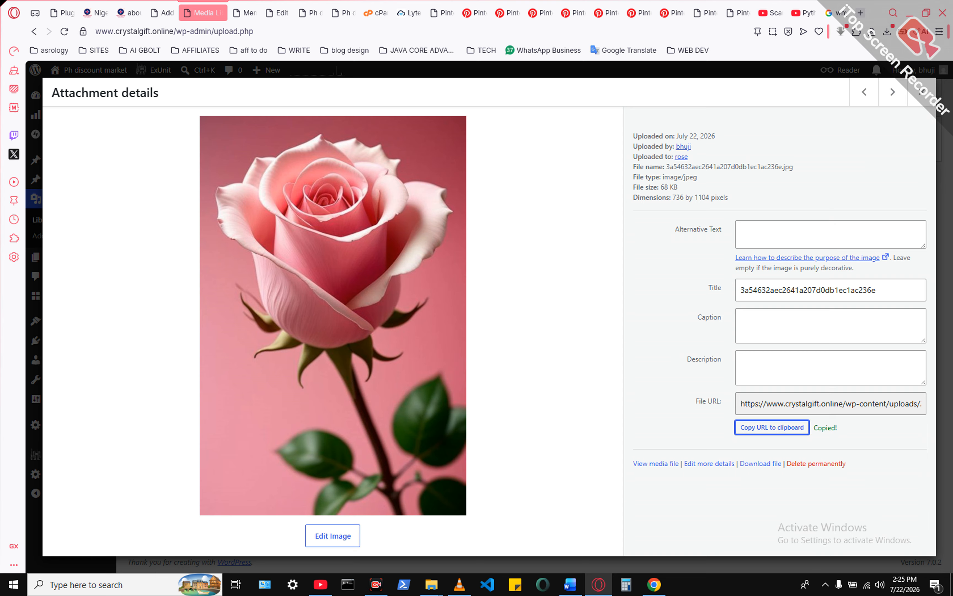
- Close the Menus page and return to the run post's editor with the empty Image block
click(246, 13)
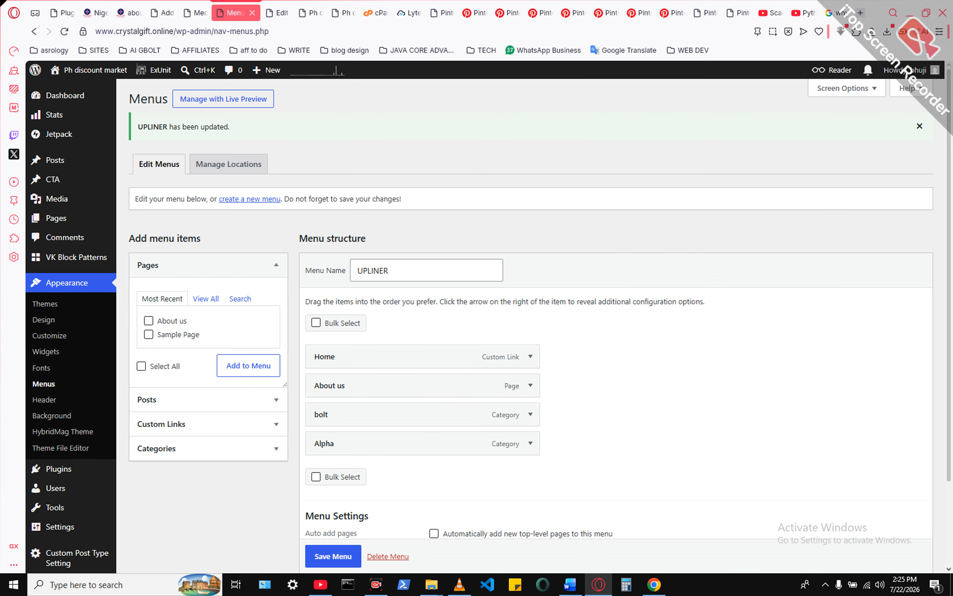
click(252, 13)
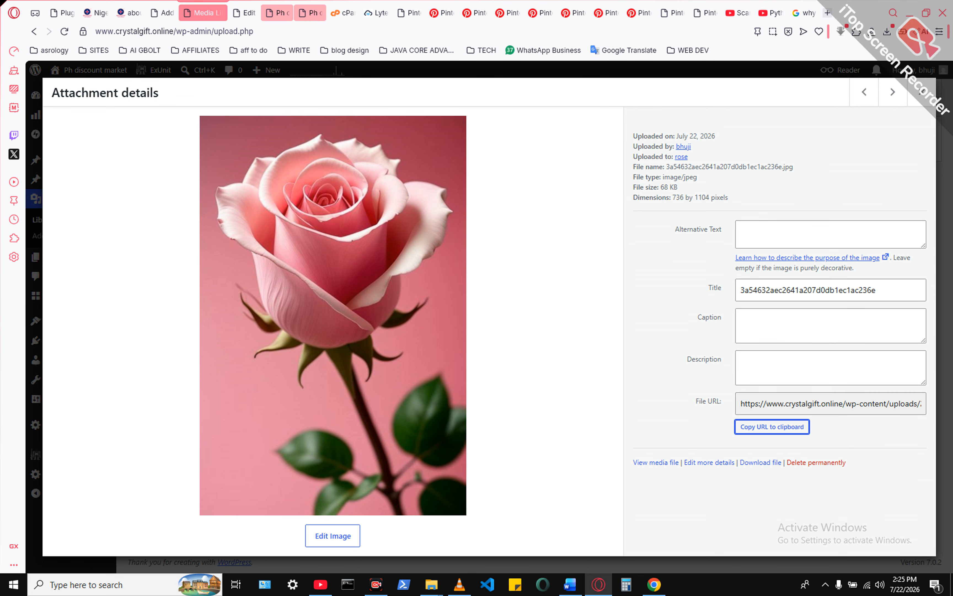
click(246, 12)
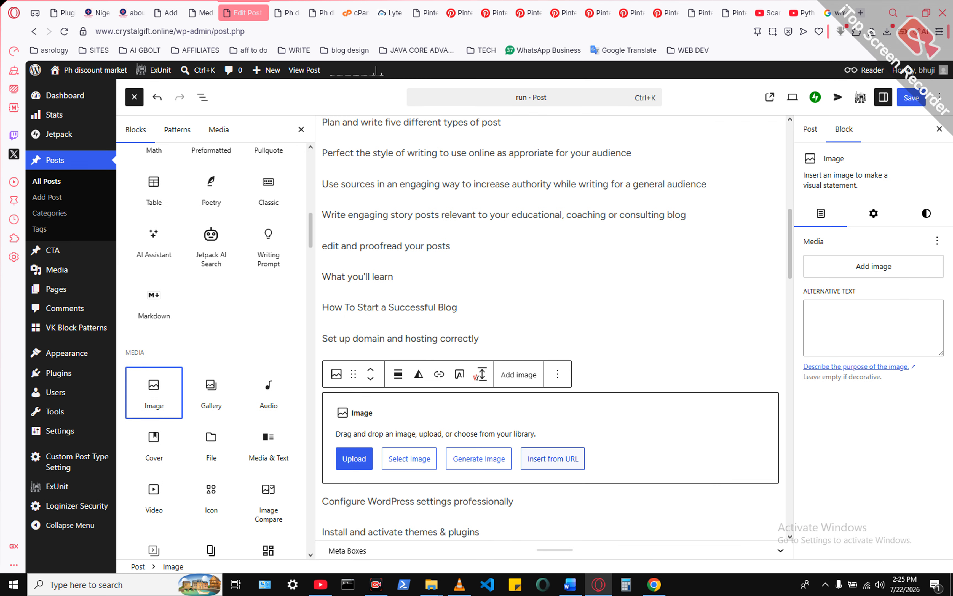
- Insert the pink rose image into the empty Image block from its copied file URL
click(553, 459)
click(539, 486)
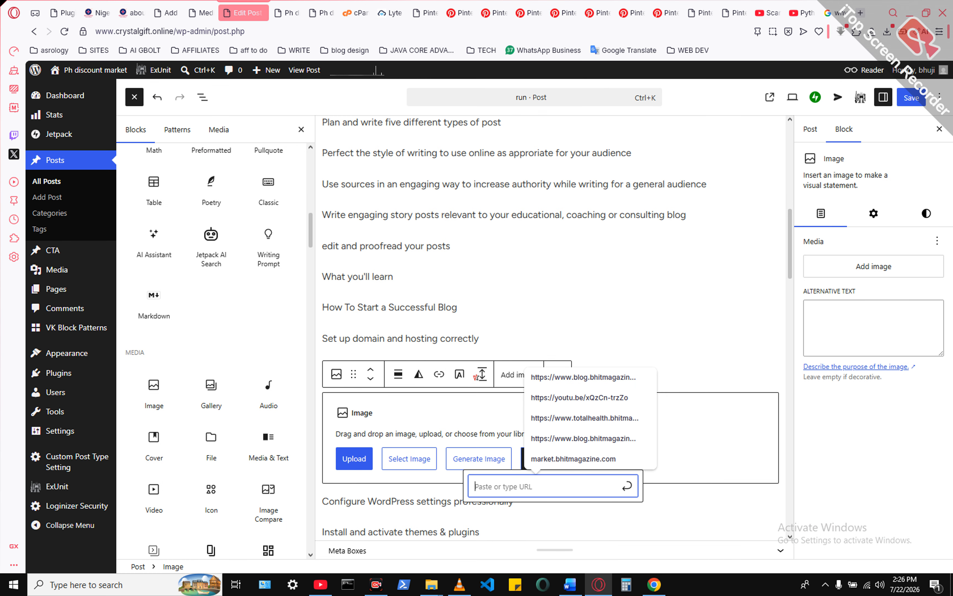
key(ctrl+v)
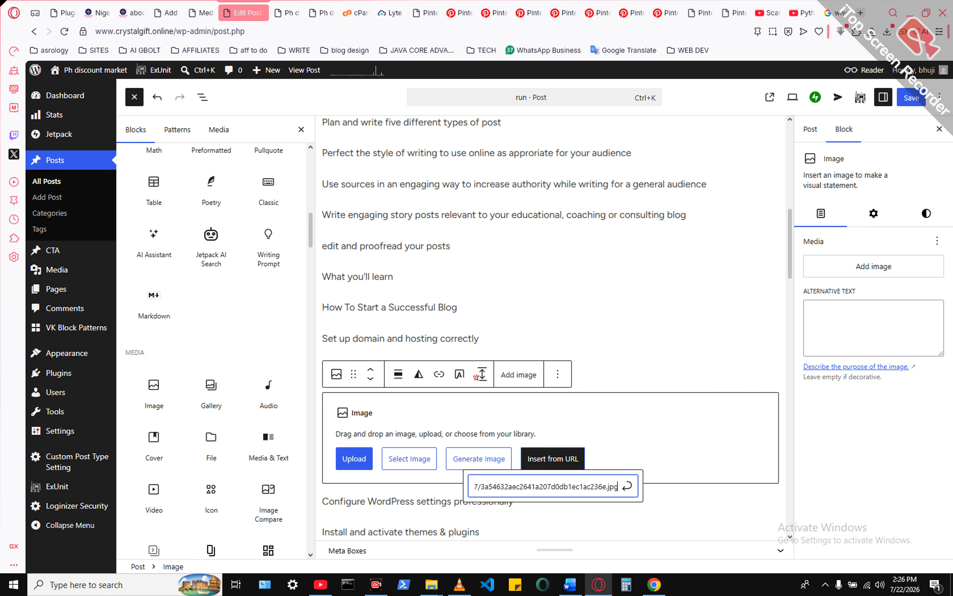
key(Return)
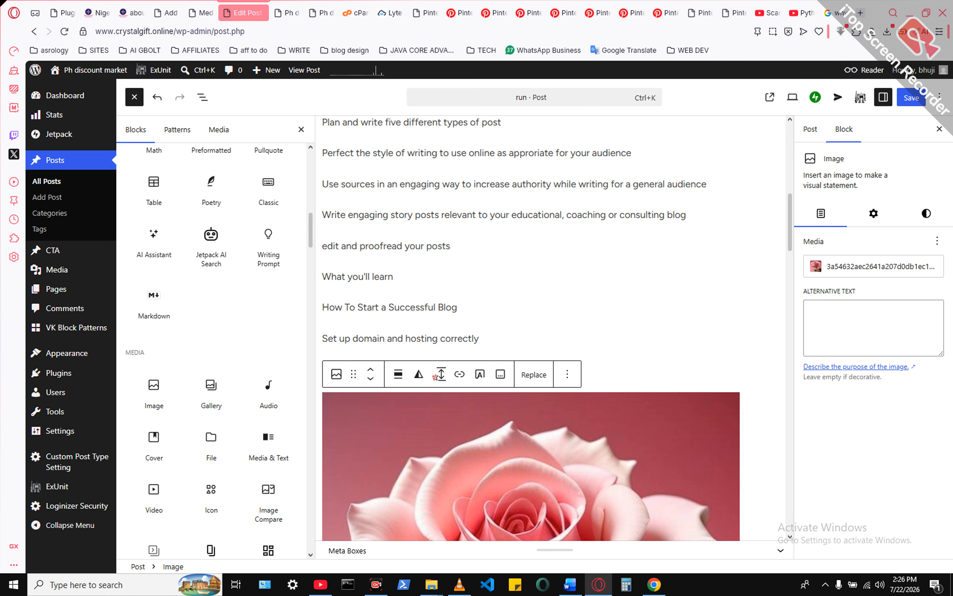
- Shrink the pink rose image slightly by its lower edge
scroll(531, 327, down, 8)
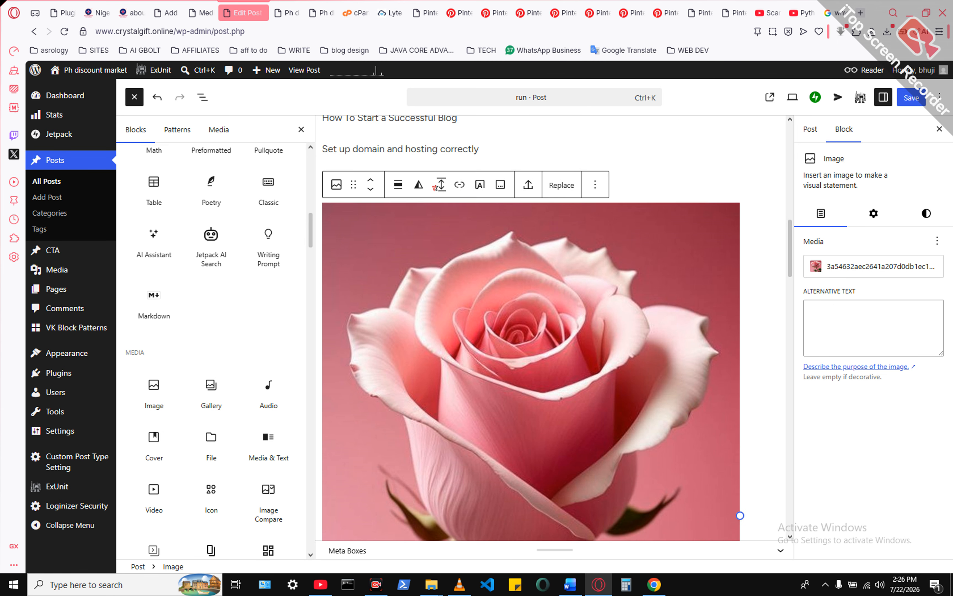
scroll(532, 327, down, 6)
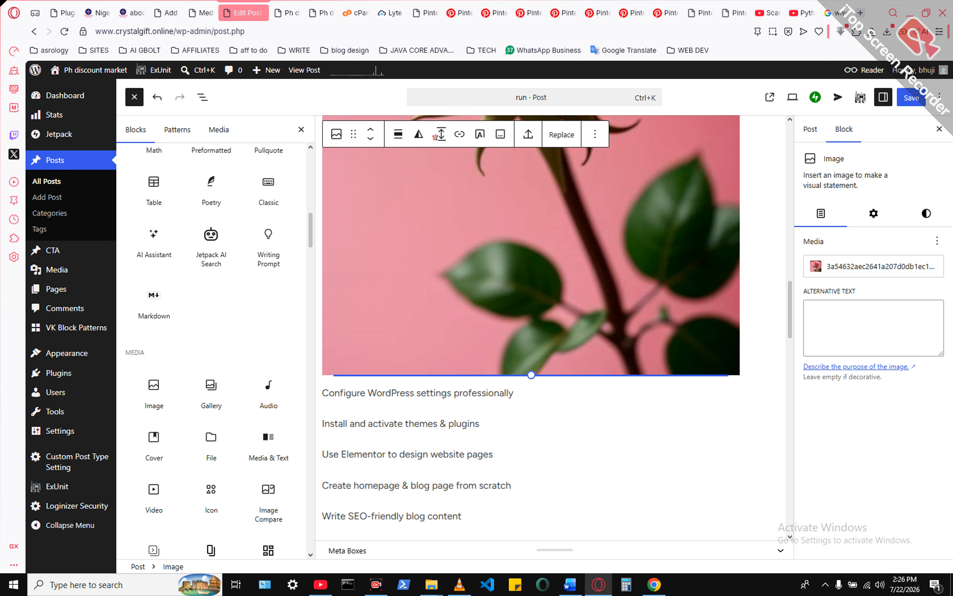
drag(531, 375, 527, 363)
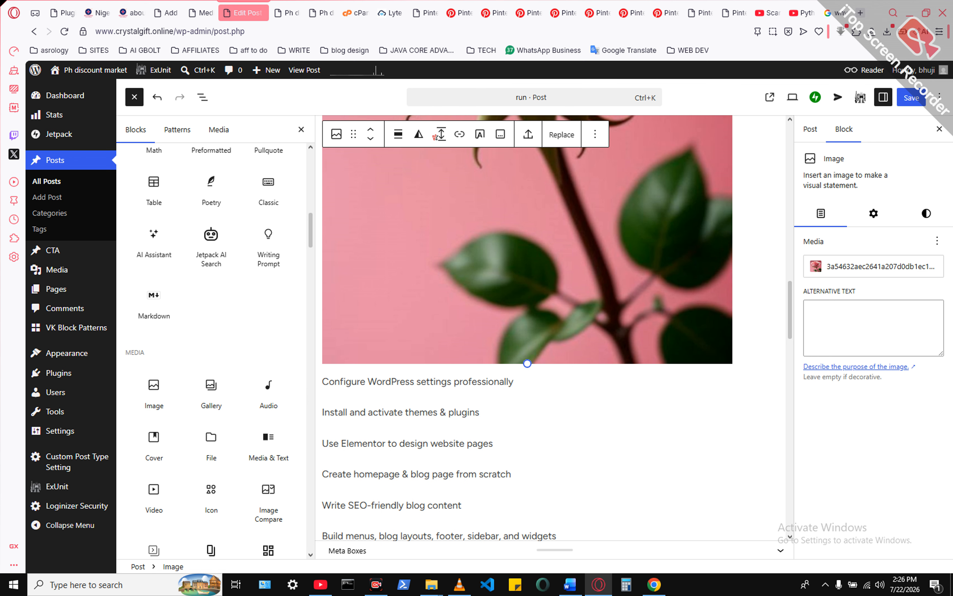
- Add a new Image block directly below the "Improve website speed & security" line
scroll(528, 328, down, 3)
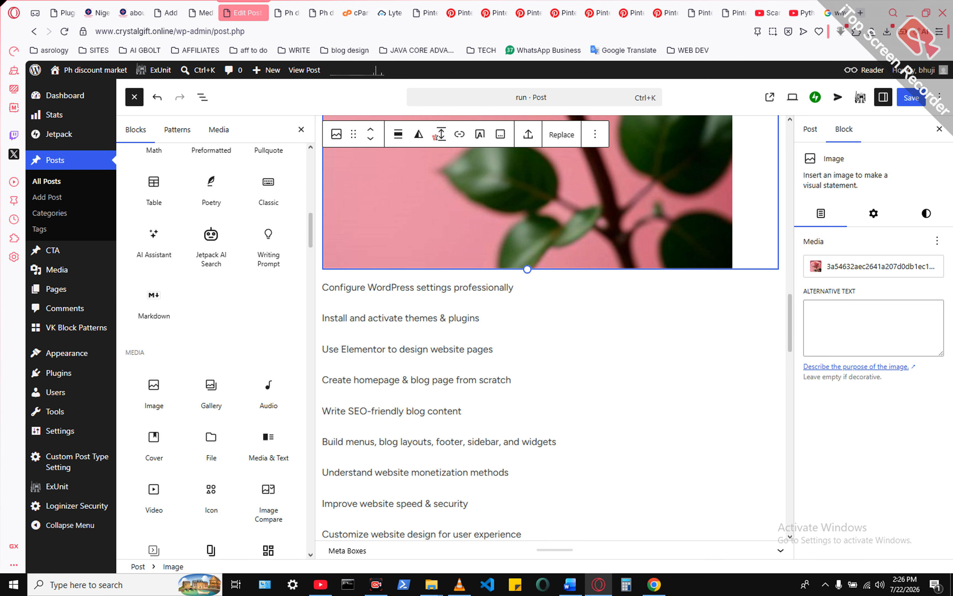
scroll(551, 327, down, 5)
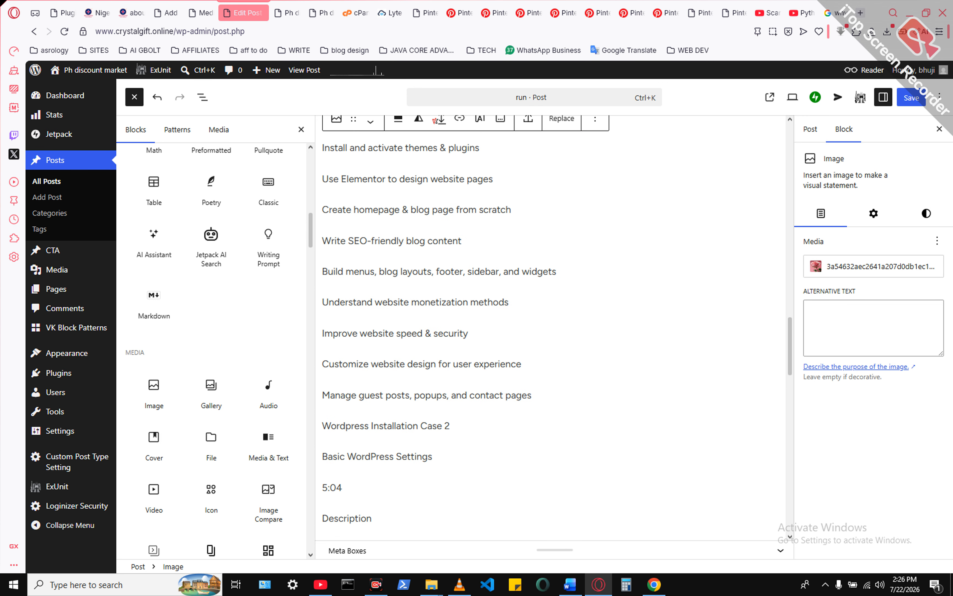
click(469, 334)
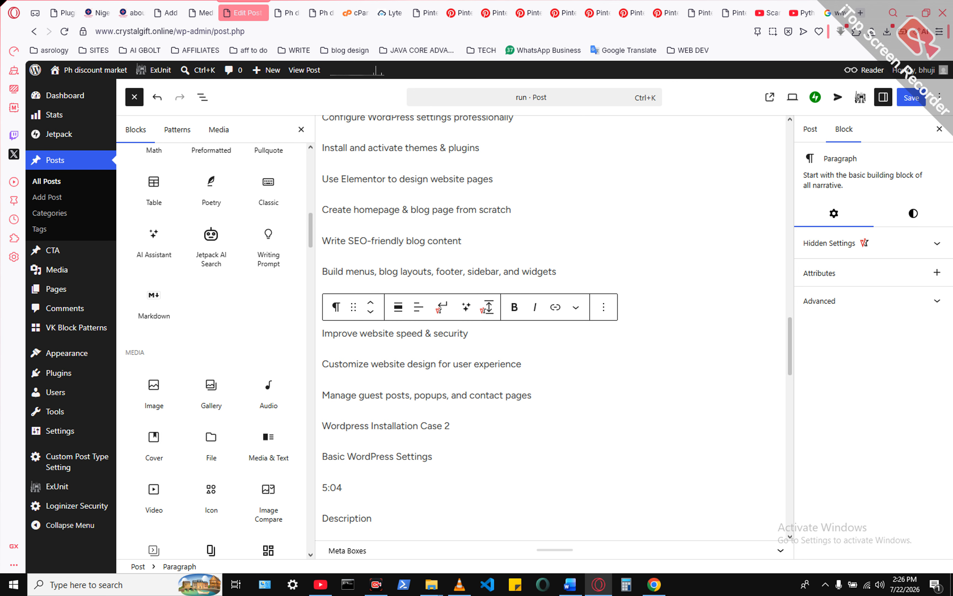
key(Return)
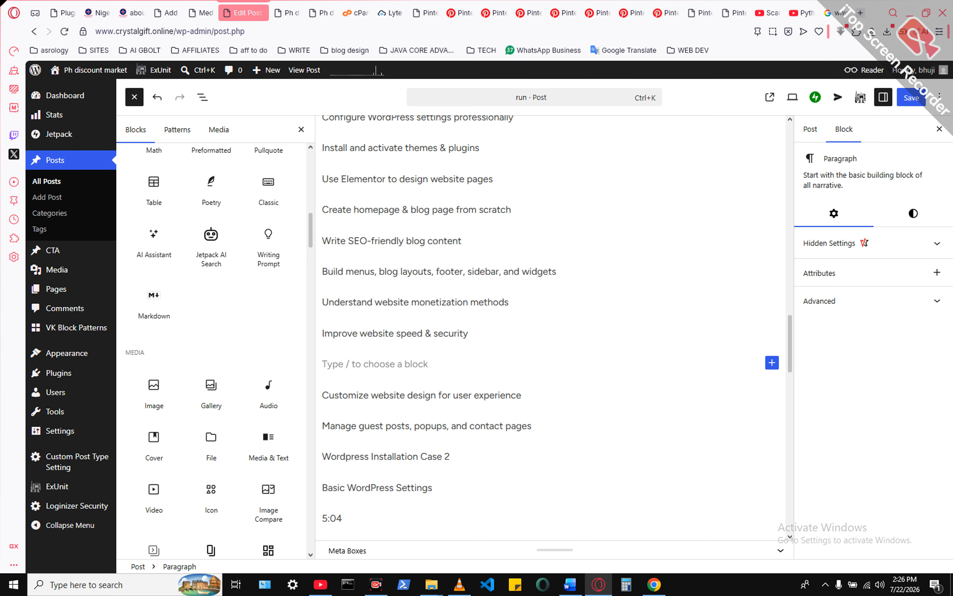
click(773, 362)
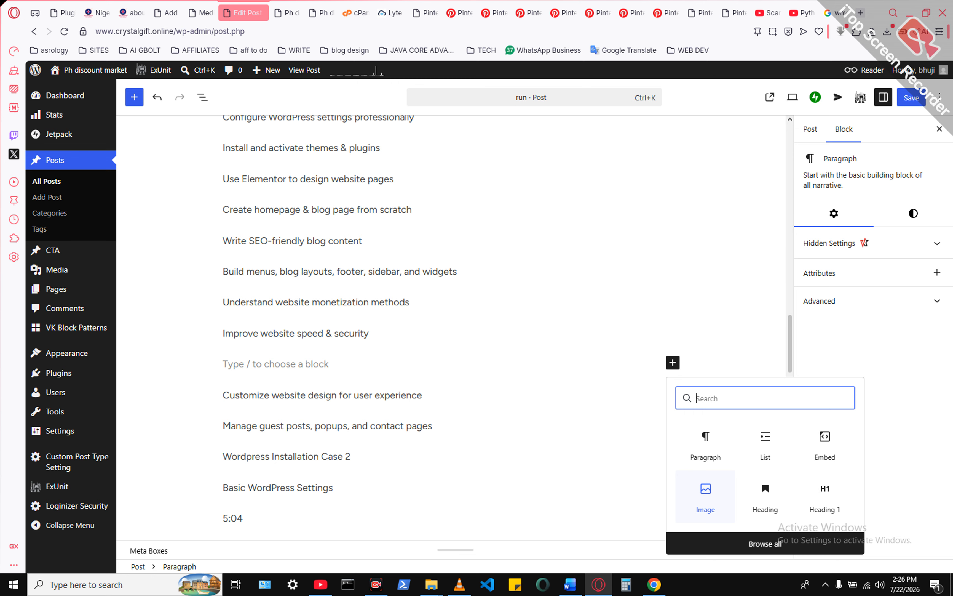
click(705, 496)
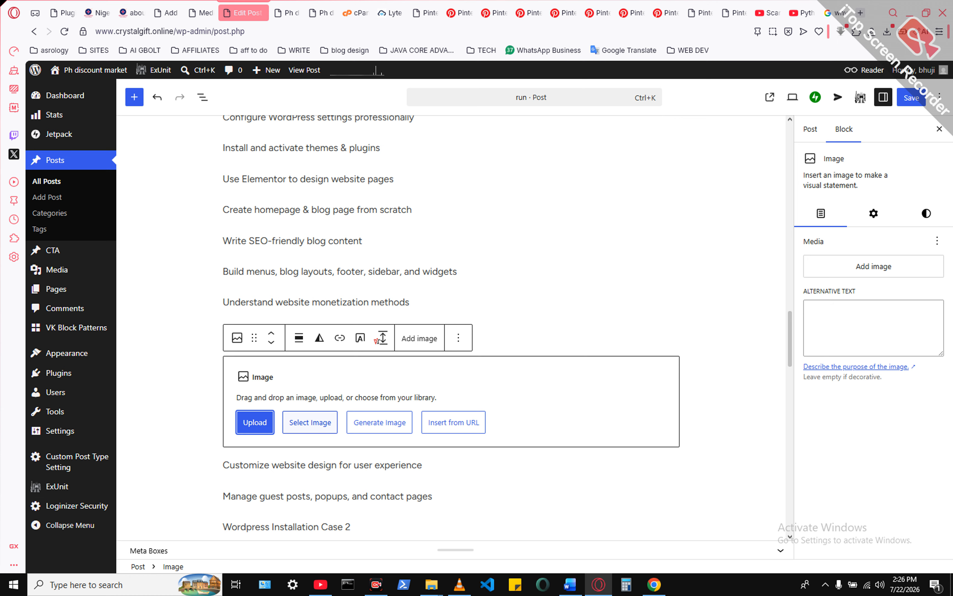
click(255, 422)
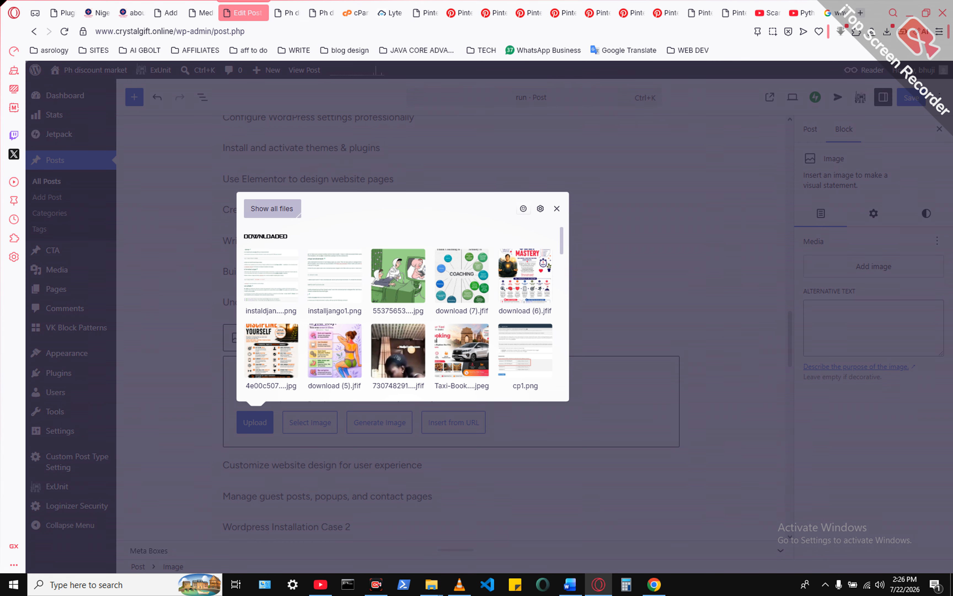
key(alt+Tab)
key(alt+Tab)
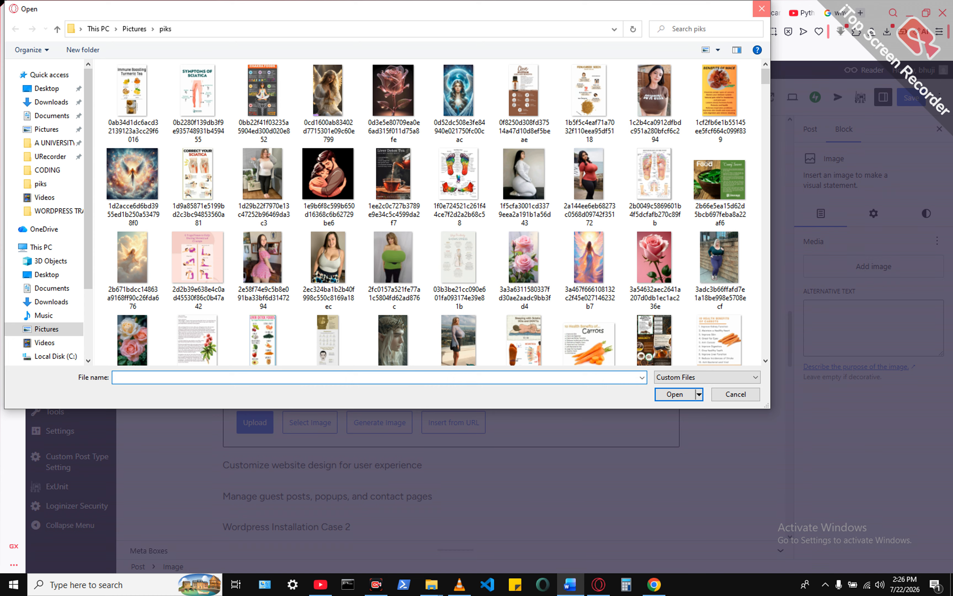
click(762, 8)
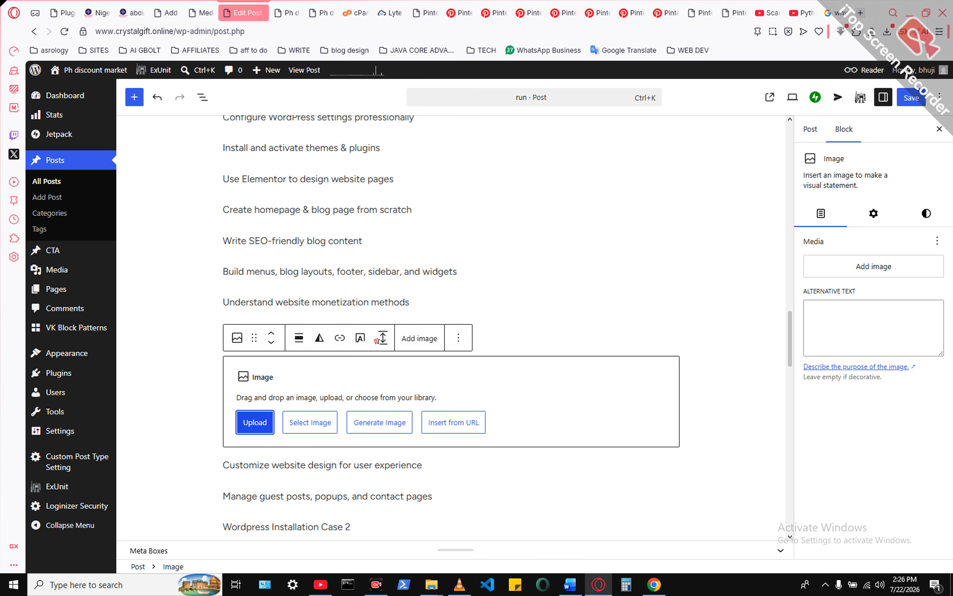
- Upload the green hospital cartoon JPG from the recently downloaded files into the new Image block and save the post
click(255, 422)
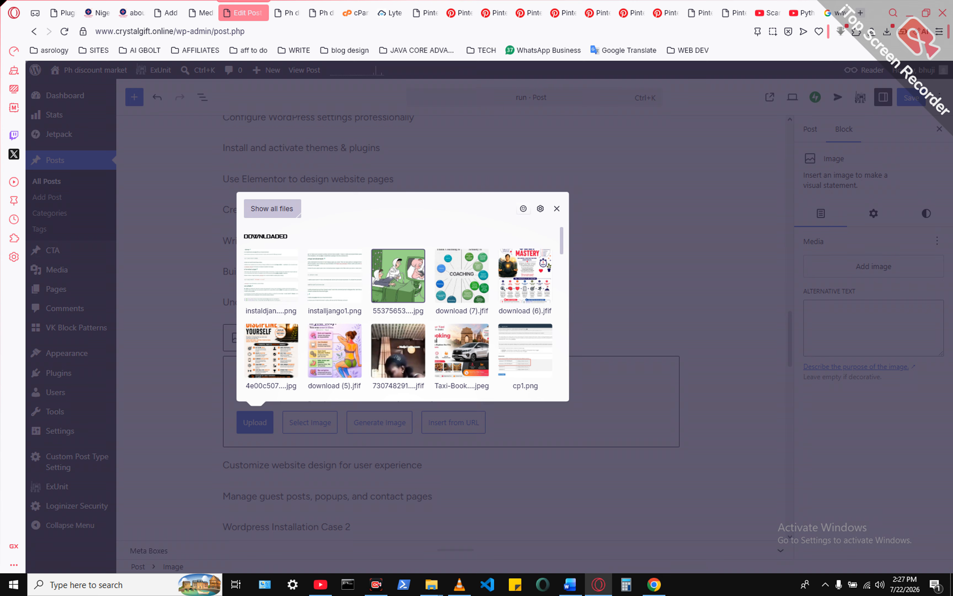
click(398, 276)
scroll(451, 328, down, 2)
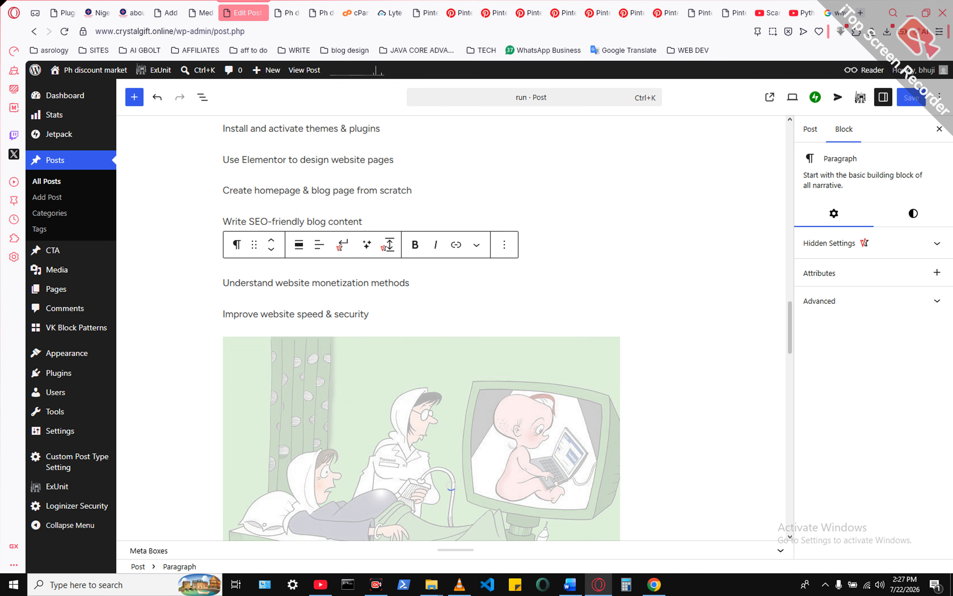
scroll(453, 411, down, 2)
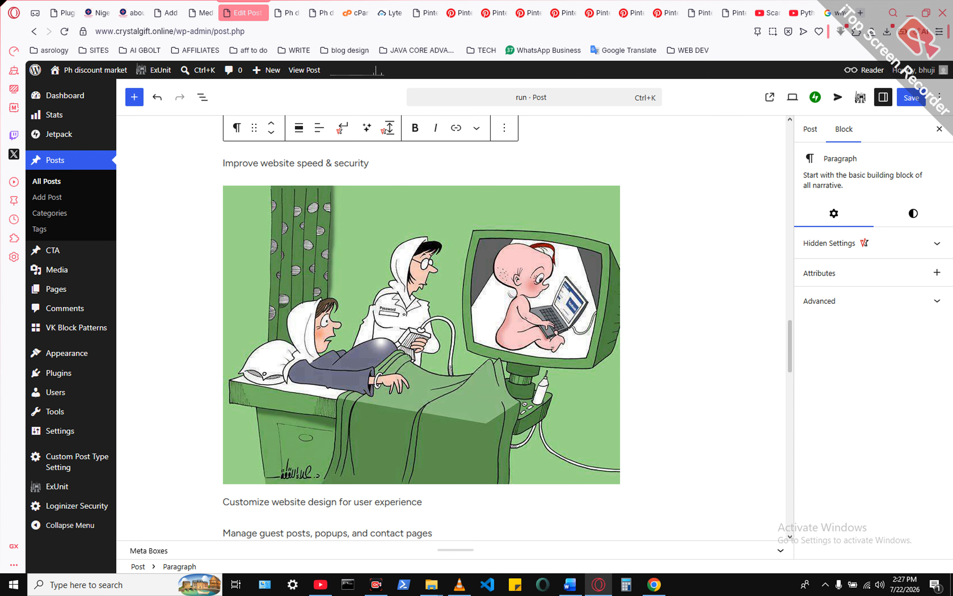
scroll(421, 328, down, 2)
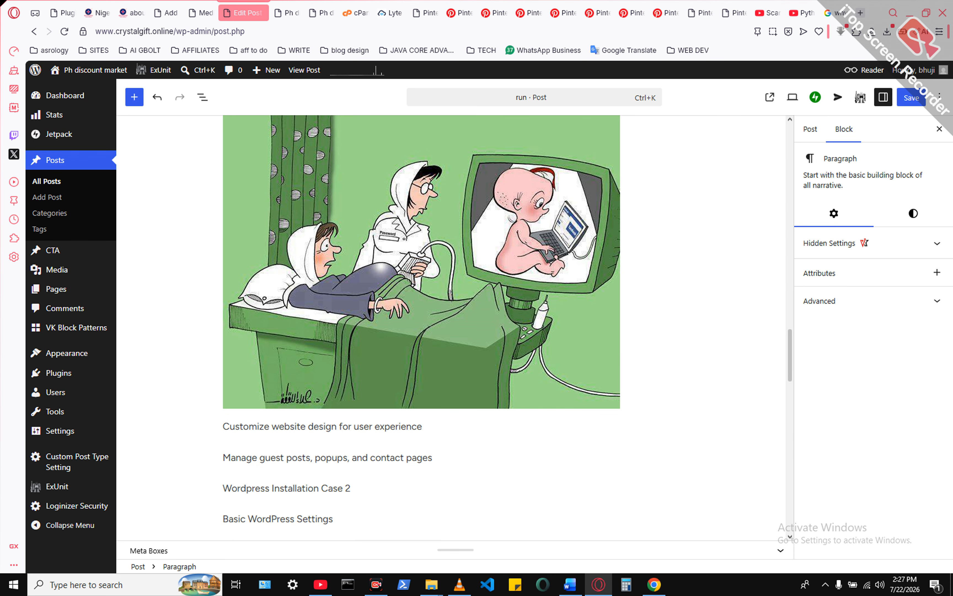
key(ctrl+s)
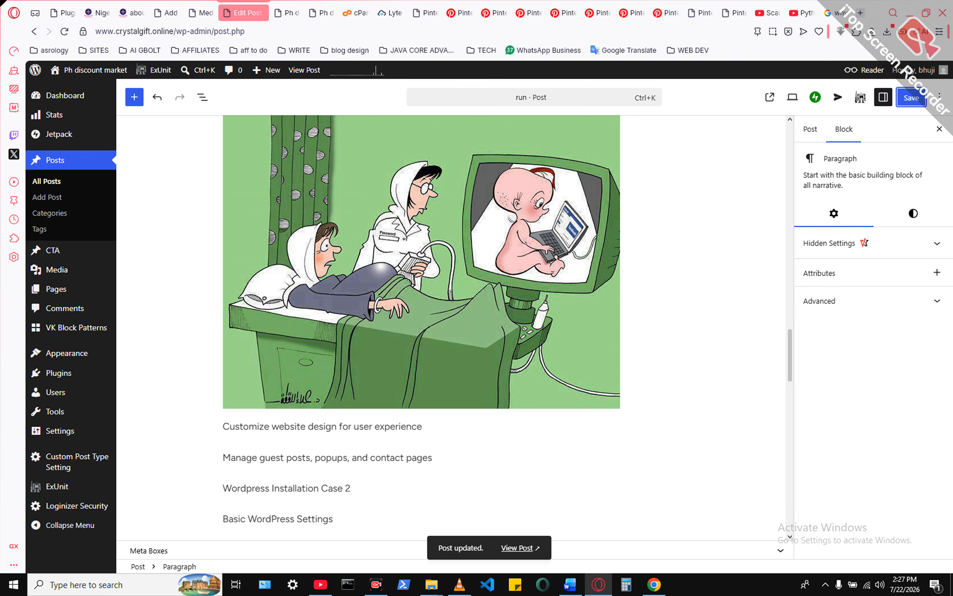
- View the published run post and check how the rose and cartoon images appear among its text
click(517, 548)
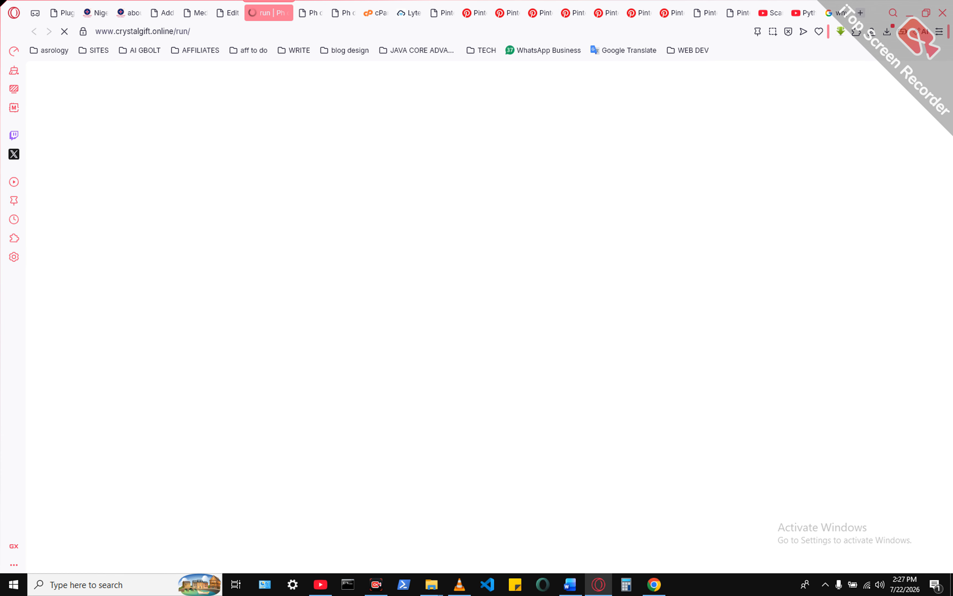
scroll(485, 315, down, 4)
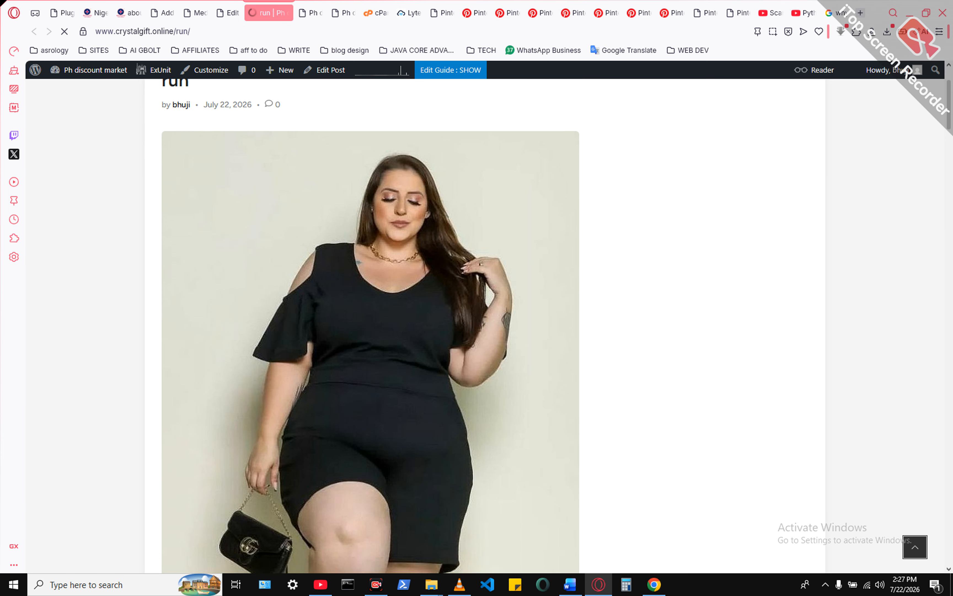
scroll(485, 315, down, 12)
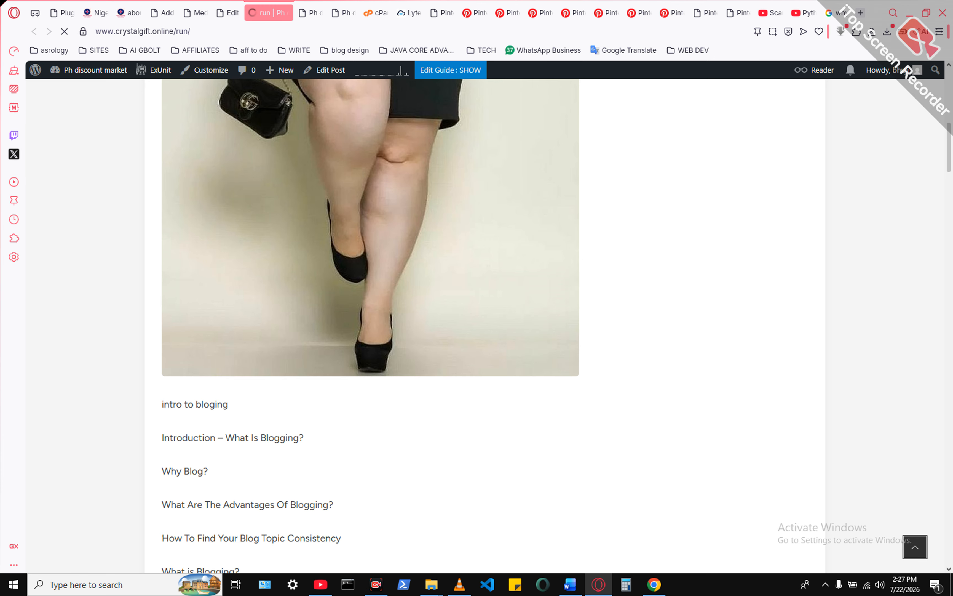
scroll(484, 315, down, 10)
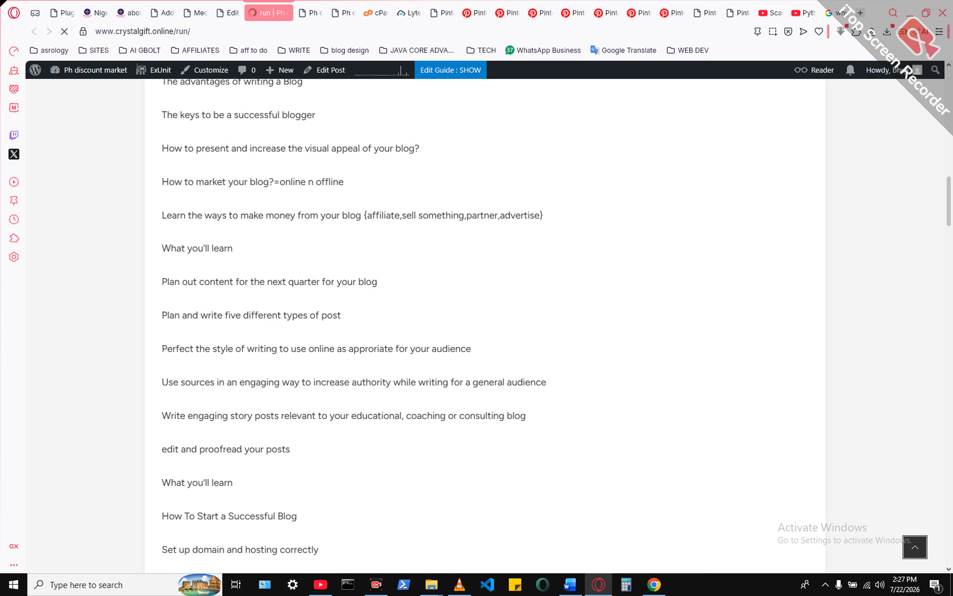
scroll(485, 315, down, 4)
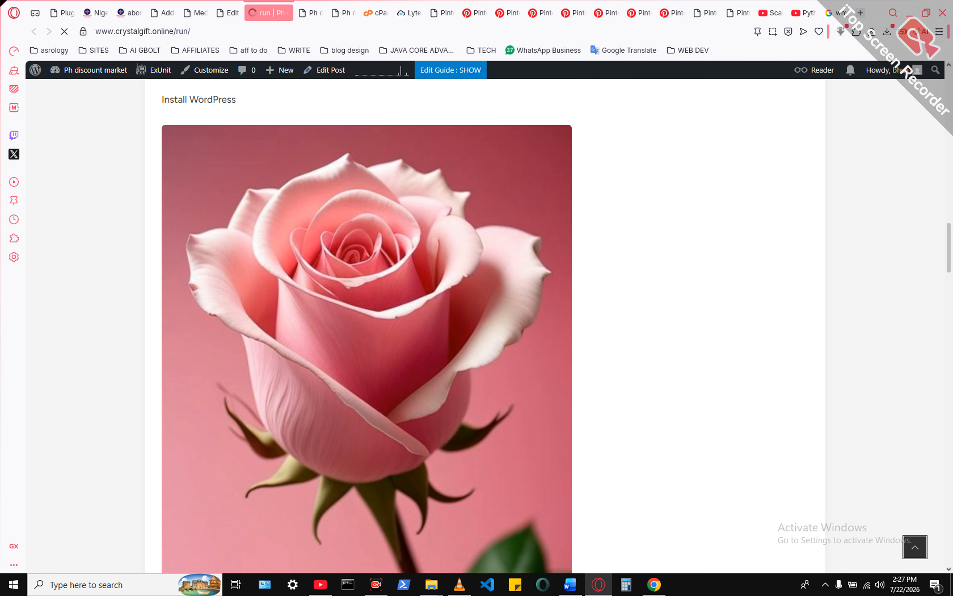
scroll(485, 315, down, 9)
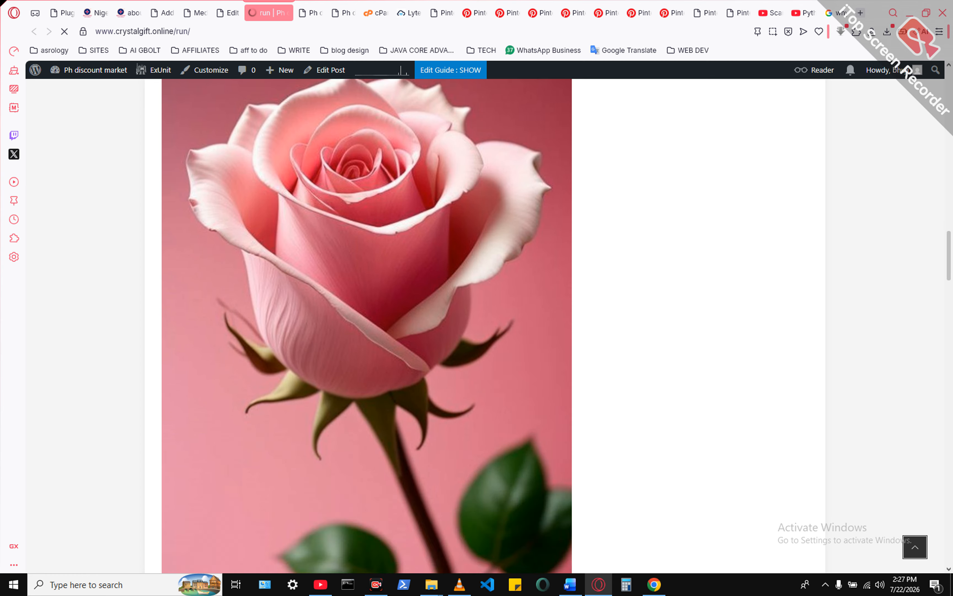
scroll(485, 316, down, 11)
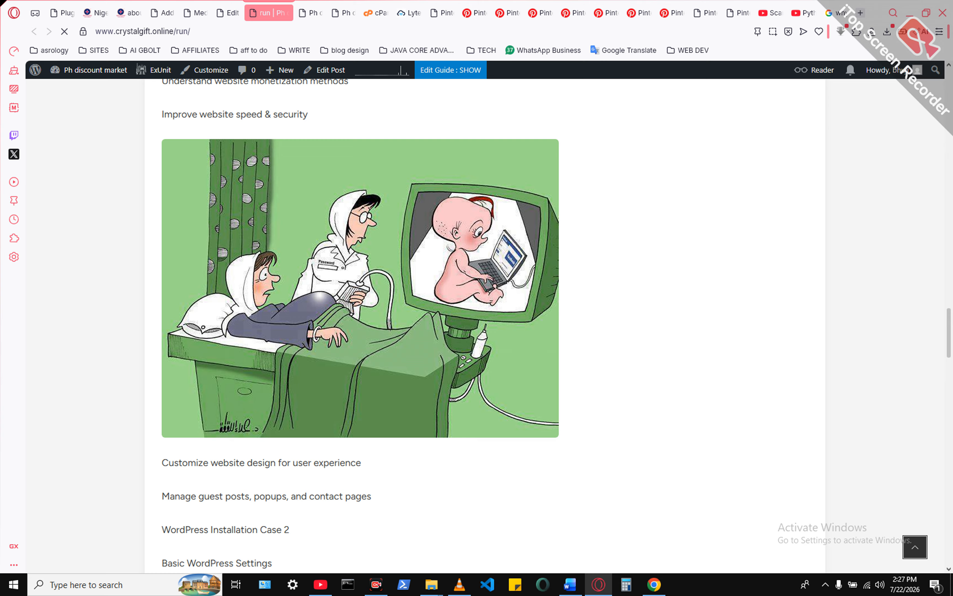